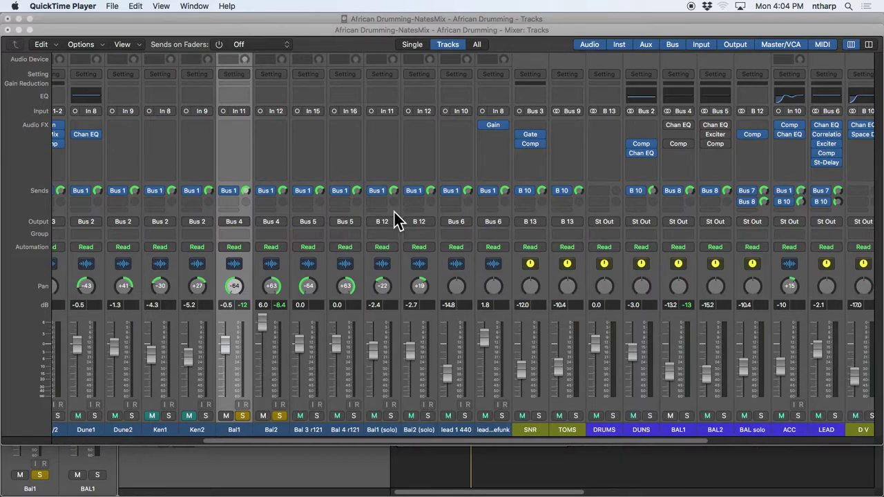
- Close the floating mixer window and turn off all track solos, including Bal1 and Bal2
{"action": "left_click_drag", "start_coordinate": [480, 30], "coordinate": [511, 164]}
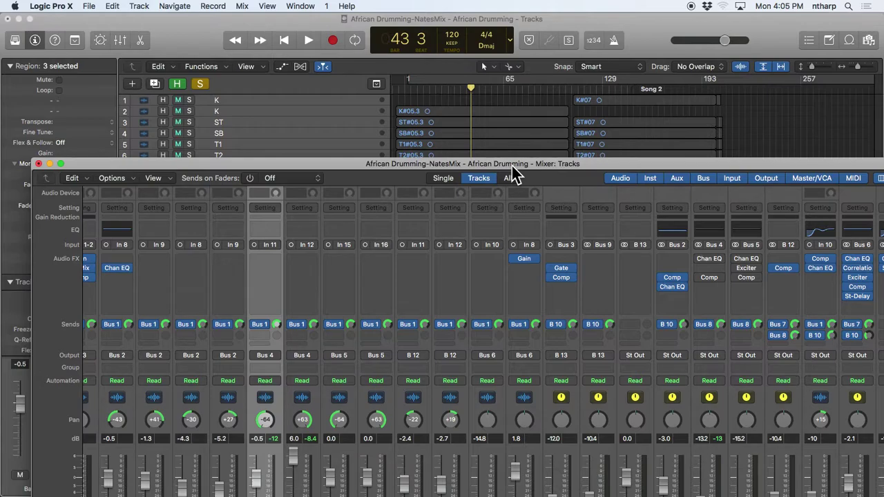
{"action": "left_click_drag", "start_coordinate": [511, 163], "coordinate": [589, 325]}
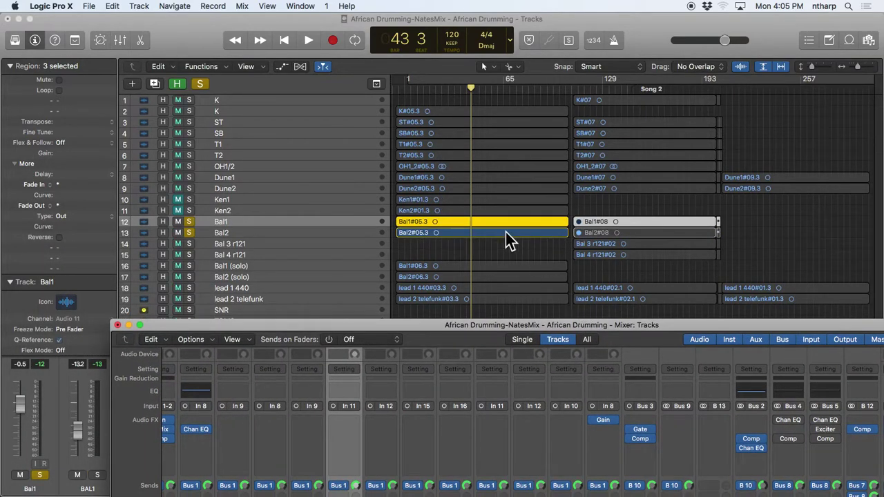
{"action": "left_click_drag", "start_coordinate": [189, 255], "coordinate": [192, 268]}
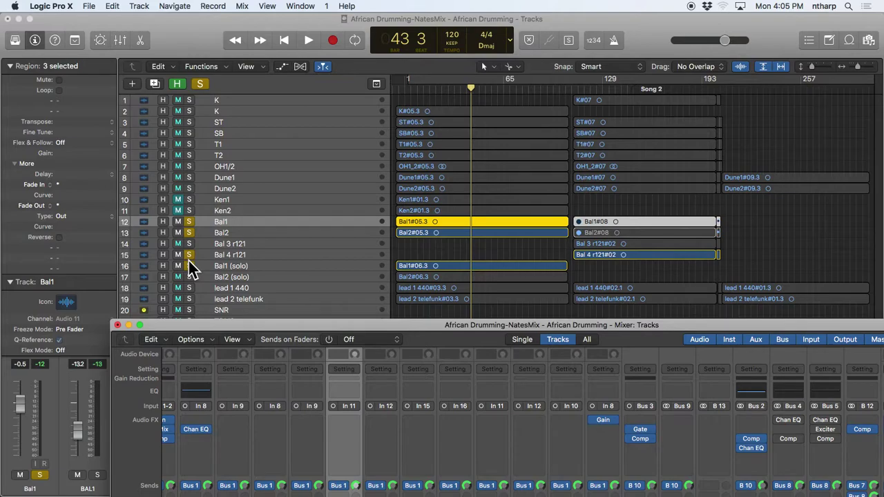
{"action": "key", "text": "x"}
{"action": "mouse_move", "coordinate": [191, 246]}
{"action": "left_mouse_down"}
{"action": "mouse_move", "coordinate": [191, 262]}
{"action": "mouse_move", "coordinate": [191, 246]}
{"action": "left_mouse_up"}
{"action": "left_click", "coordinate": [189, 233]}
{"action": "left_click", "coordinate": [189, 221]}
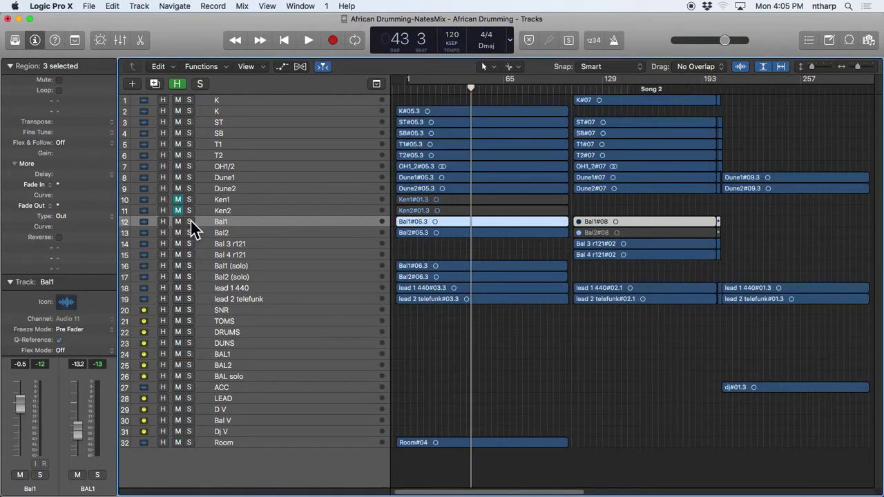
- Unmute the Bal1#08 and Bal2#08 regions in Song 2
{"action": "left_click", "coordinate": [586, 209]}
{"action": "left_click", "coordinate": [594, 221]}
{"action": "left_click", "coordinate": [598, 233], "text": "shift"}
{"action": "right_click", "coordinate": [600, 230]}
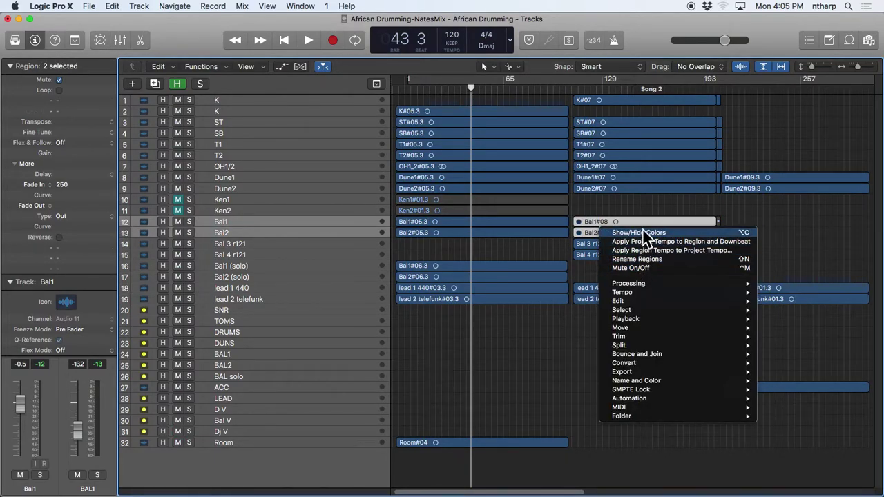
{"action": "left_click", "coordinate": [636, 268]}
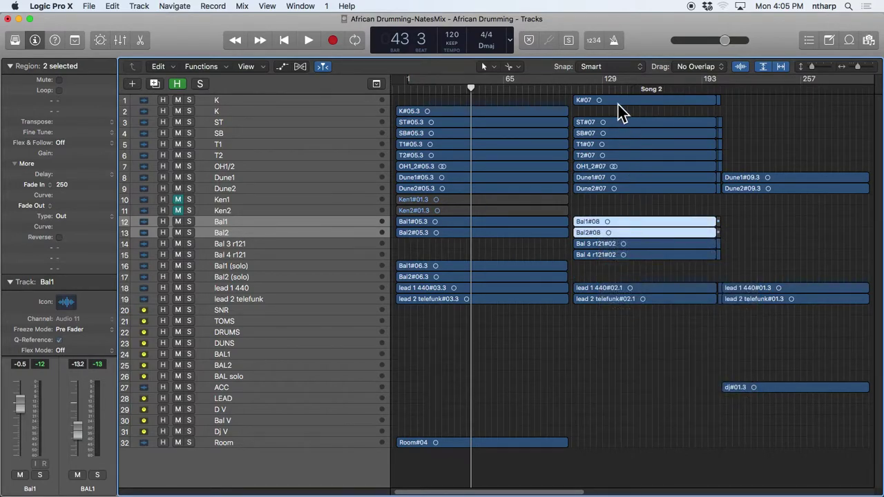
- Set a cycle range over the Song 2 balafon regions from bar 133 to bar 149 and start playback
{"action": "left_click_drag", "start_coordinate": [597, 268], "coordinate": [639, 205]}
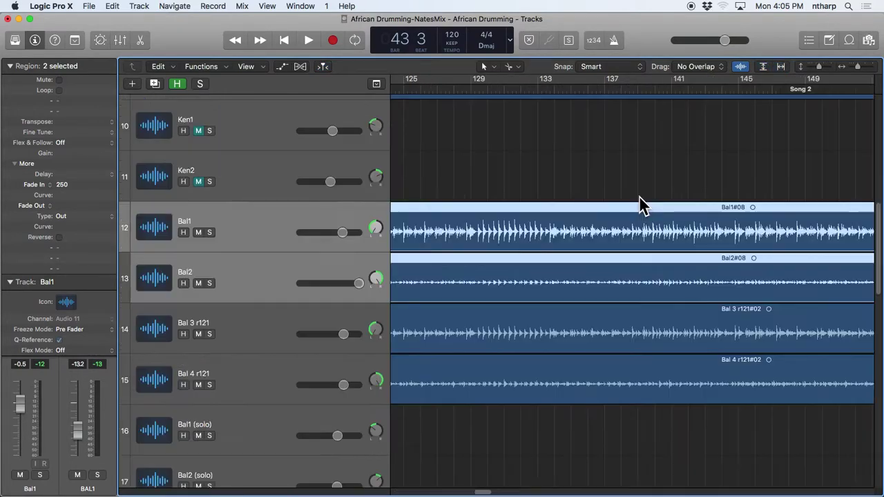
{"action": "left_click_drag", "start_coordinate": [554, 82], "coordinate": [804, 87]}
{"action": "key", "text": "space"}
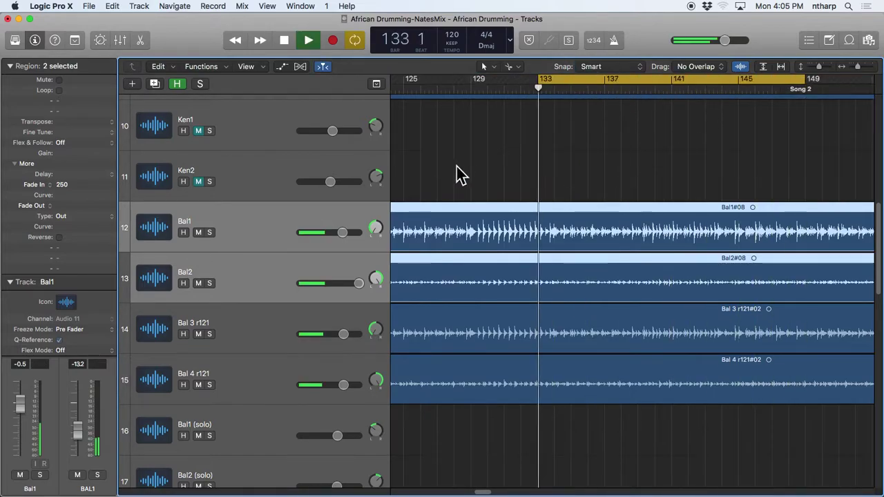
- Solo Bal1 and Bal2, and show the mixer with its channel faders fully in view
{"action": "left_click", "coordinate": [210, 233]}
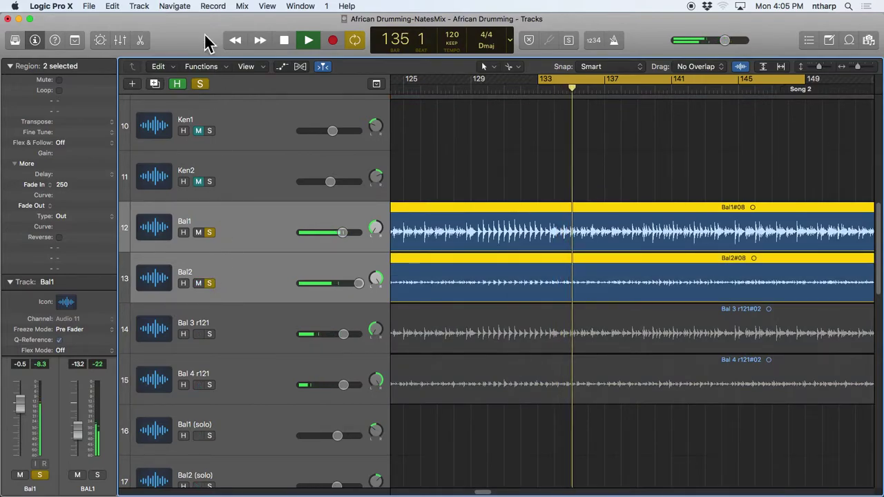
{"action": "left_click", "coordinate": [119, 40]}
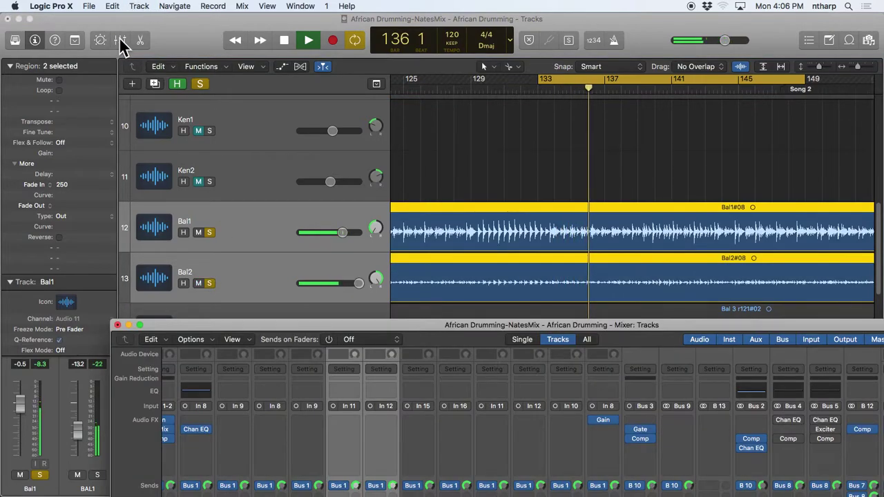
{"action": "left_click_drag", "start_coordinate": [448, 325], "coordinate": [306, 8]}
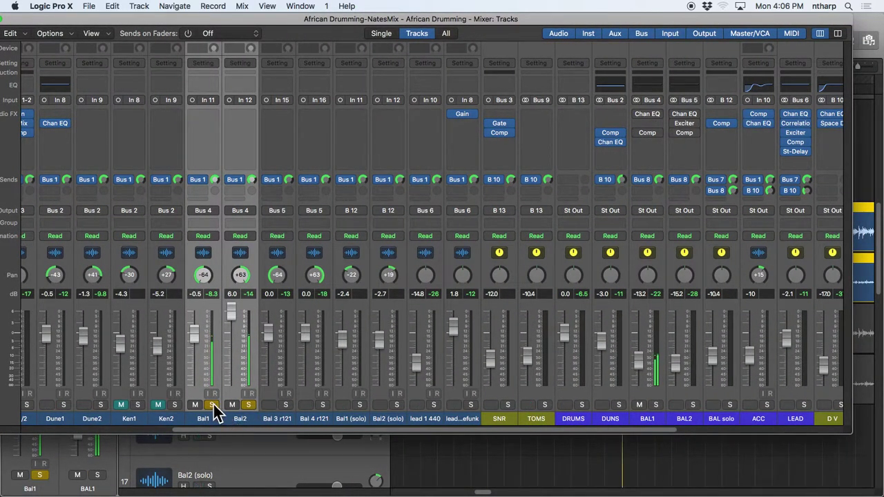
- Swap the solo from Bal1 and Bal2 to Bal 3 r121 and Bal 4 r121
{"action": "left_click", "coordinate": [249, 404]}
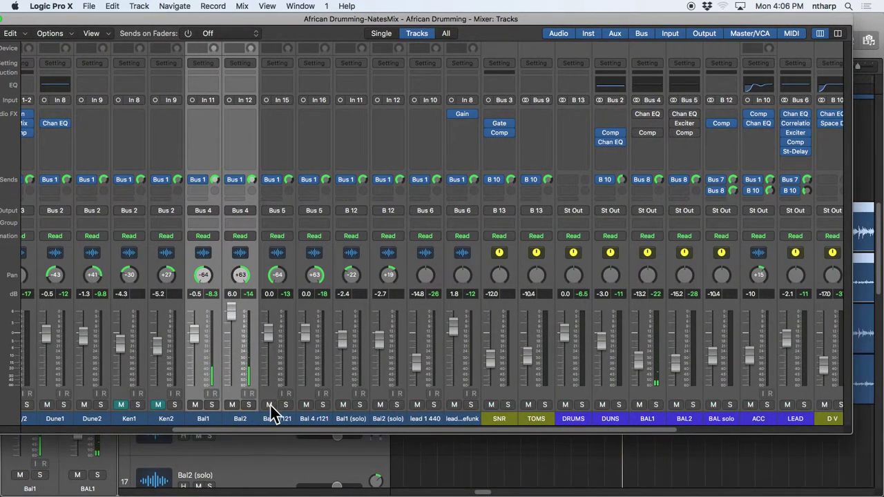
{"action": "left_click", "coordinate": [285, 404]}
{"action": "left_click", "coordinate": [322, 404]}
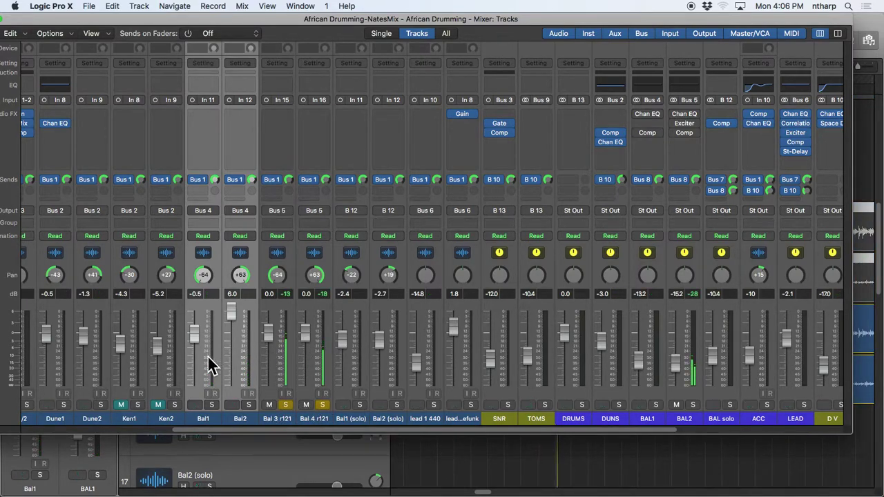
- Lower the Bal1 and Bal2 faders to -4.8 and 1.7 dB, and solo this pair instead of Bal 3 r121 and Bal 4 r121
{"action": "left_click_drag", "start_coordinate": [231, 314], "coordinate": [232, 325]}
{"action": "left_click", "coordinate": [213, 404]}
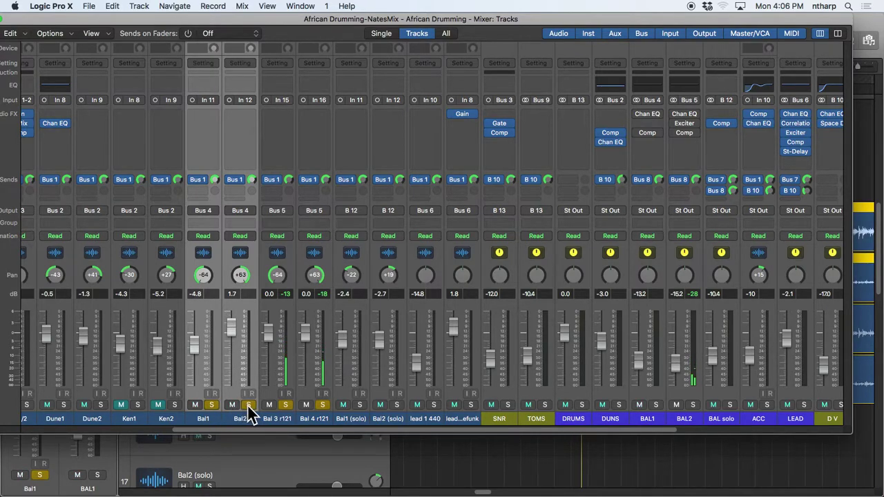
{"action": "left_click", "coordinate": [285, 404]}
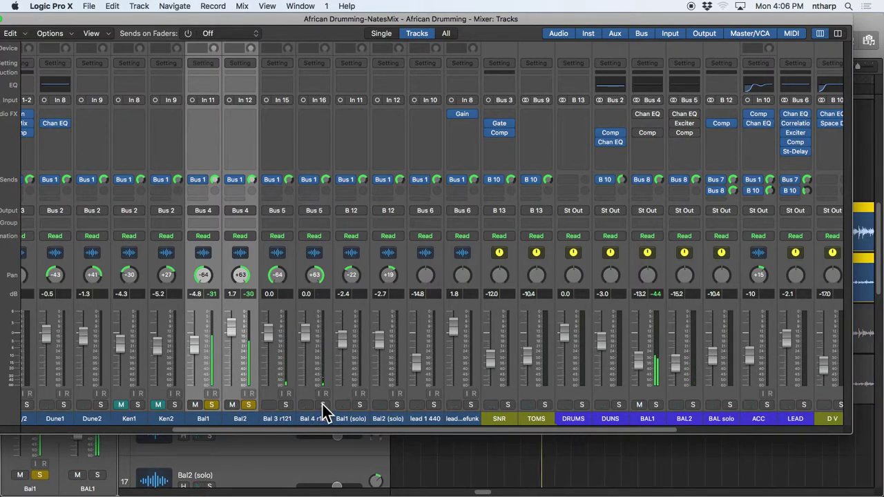
- Increase the monitoring level by raising the system volume and setting the Master fader to 6.0 dB
{"action": "key", "text": "XF86AudioRaiseVolume"}
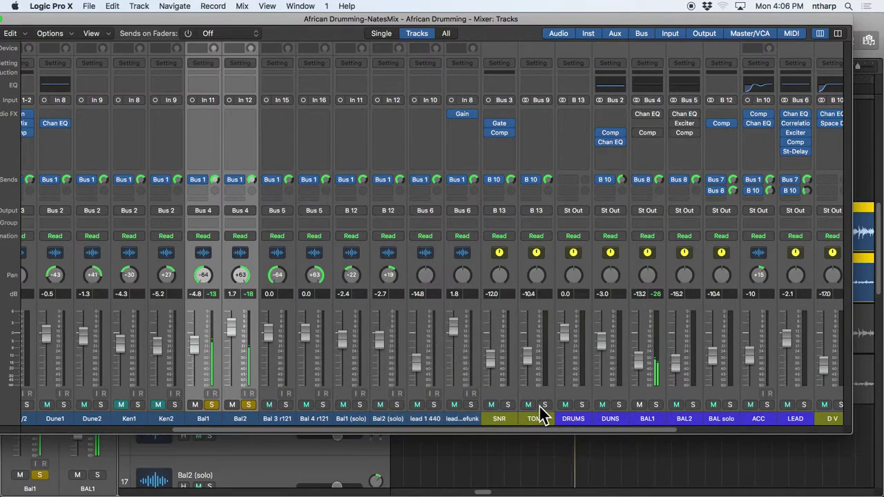
{"action": "scroll", "coordinate": [535, 397], "scroll_direction": "right", "scroll_amount": 6}
{"action": "scroll", "coordinate": [534, 397], "scroll_direction": "right", "scroll_amount": 1}
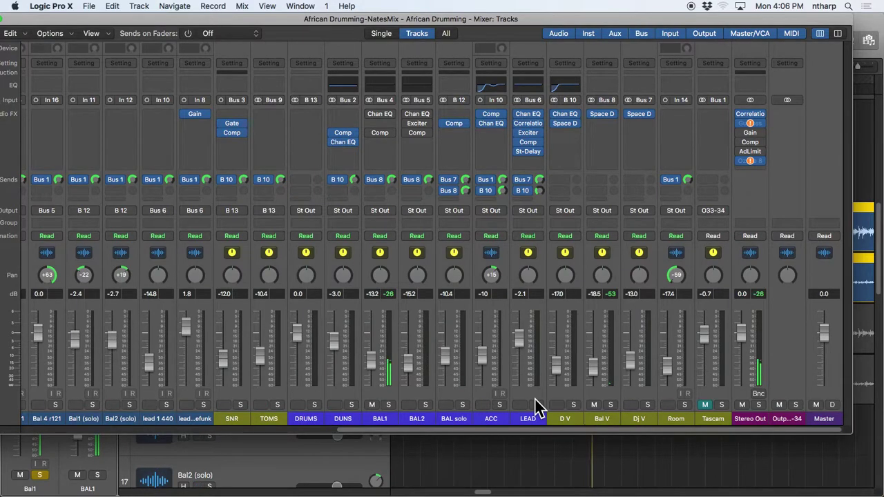
{"action": "left_click_drag", "start_coordinate": [823, 335], "coordinate": [823, 314]}
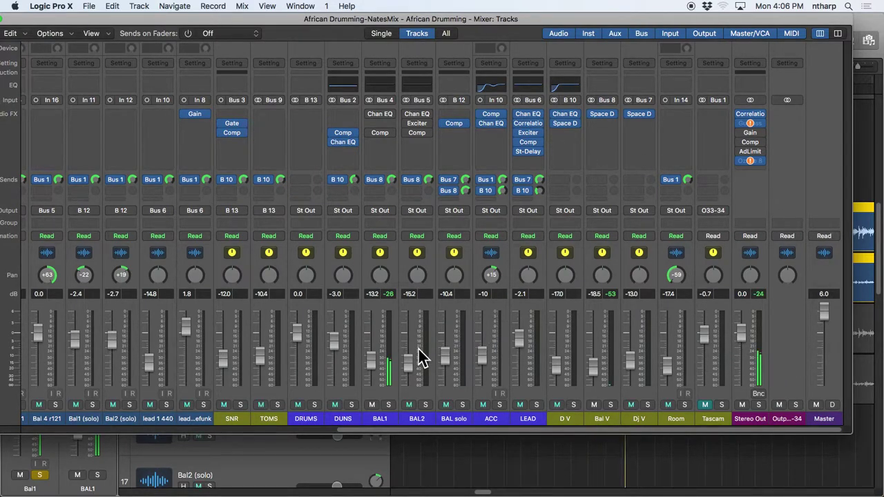
- Raise the BAL1 bus channel fader to -4.5 dB
{"action": "scroll", "coordinate": [418, 349], "scroll_direction": "left", "scroll_amount": 8}
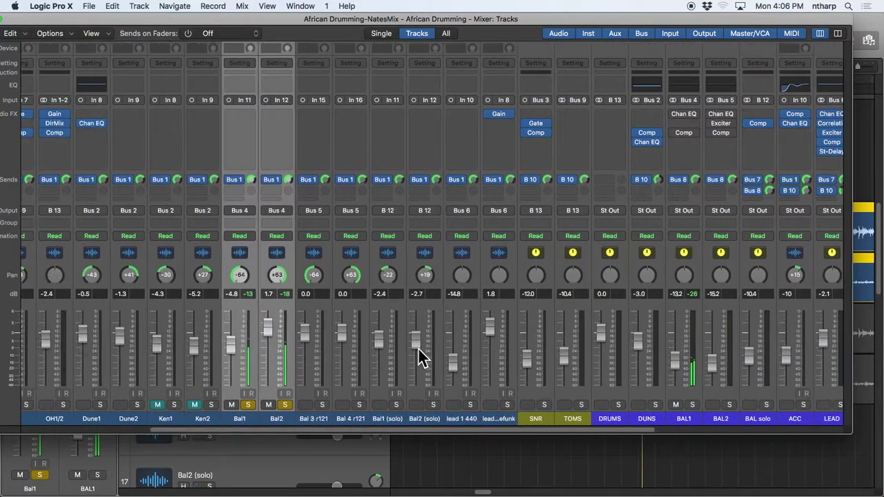
{"action": "scroll", "coordinate": [418, 347], "scroll_direction": "left", "scroll_amount": 2}
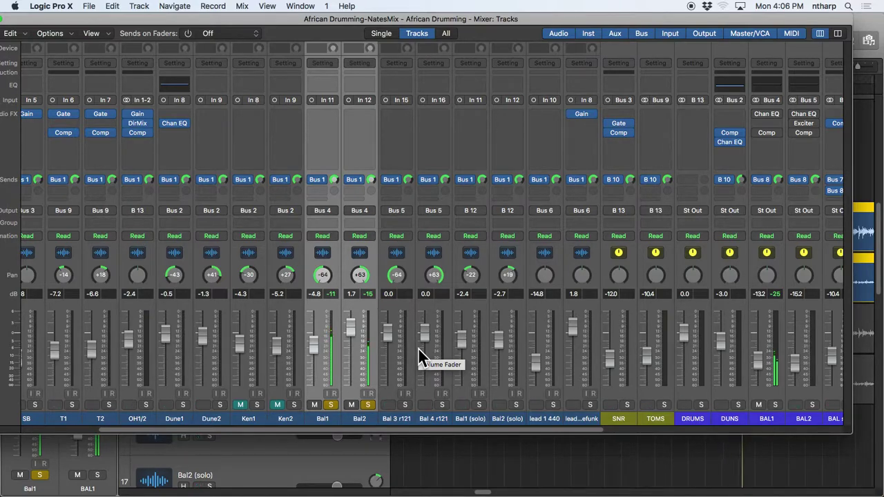
{"action": "left_click_drag", "start_coordinate": [759, 369], "coordinate": [759, 342]}
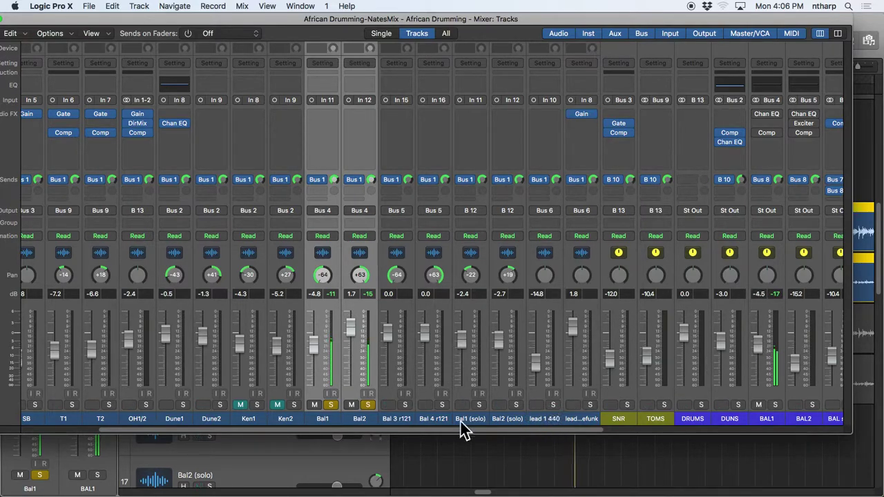
- Solo Bal 3 r121 and Bal 4 r121 instead of Bal1 and Bal2, and lower the Bal1 and Bal2 faders to about -8 and -1.7 dB
{"action": "left_click", "coordinate": [404, 404]}
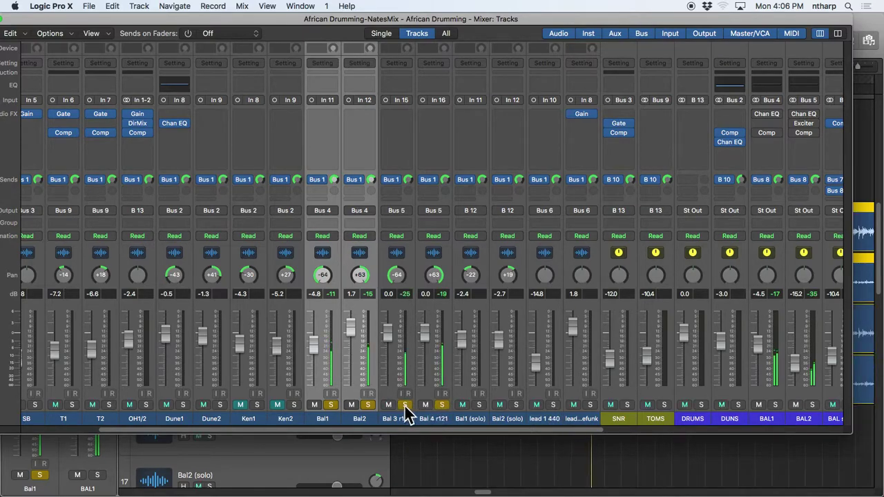
{"action": "left_click", "coordinate": [368, 404]}
{"action": "left_click", "coordinate": [332, 404]}
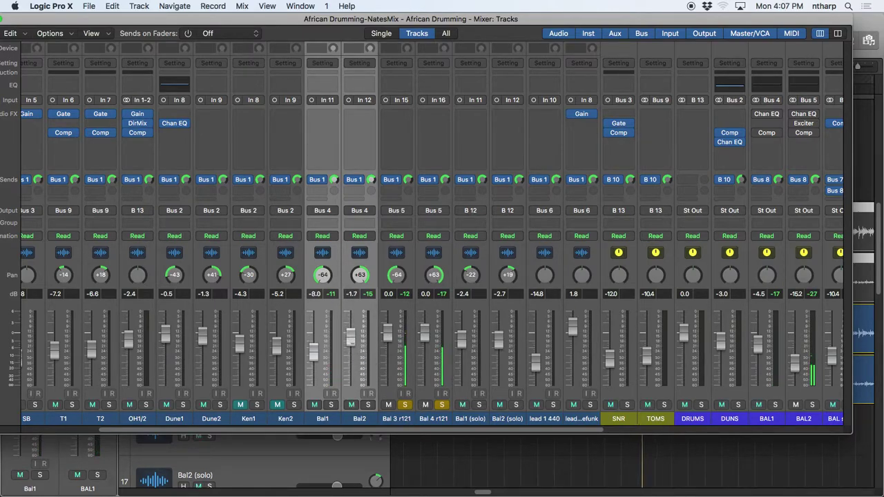
- Clear the Bal 3 r121 and Bal 4 r121 solos, reset the BAL1 bus fader to 0.0 dB and solo that bus
{"action": "left_click", "coordinate": [439, 404]}
{"action": "left_click", "coordinate": [404, 404]}
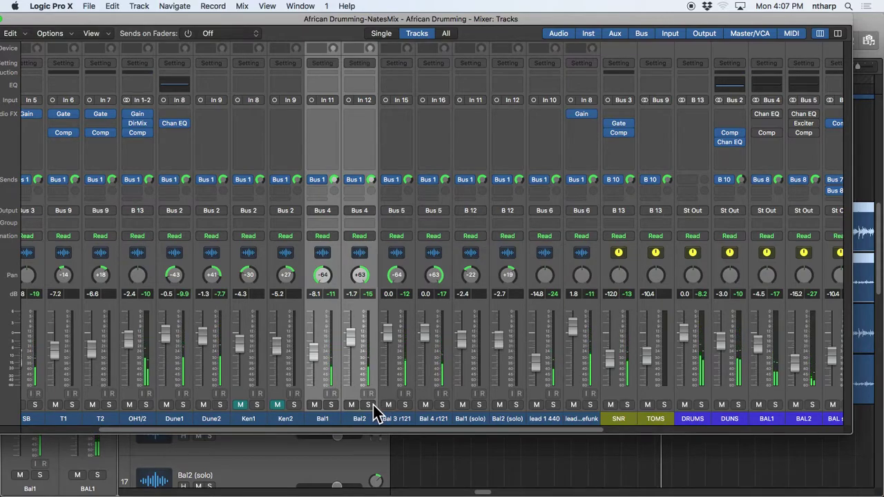
{"action": "left_click", "coordinate": [756, 340], "text": "alt"}
{"action": "left_click", "coordinate": [775, 406]}
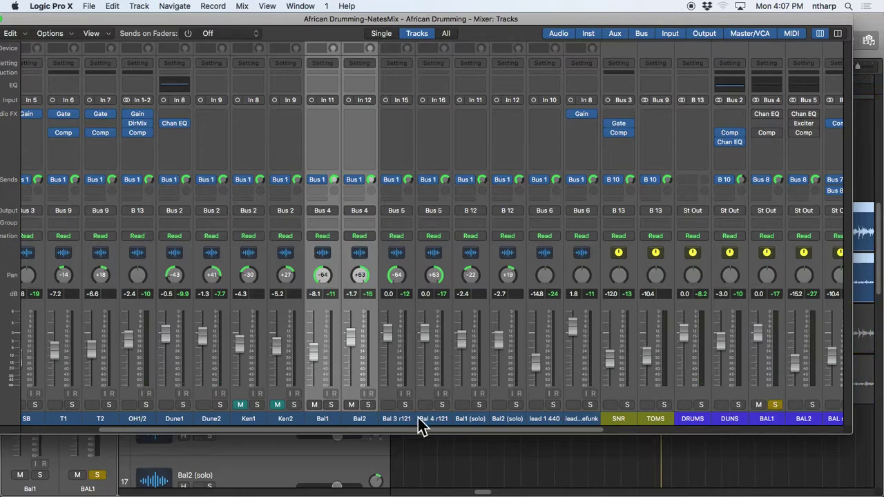
- Mute Bal 3 r121 and Bal 4 r121, keeping Bal1 and Bal2 unmuted
{"action": "left_click", "coordinate": [314, 404]}
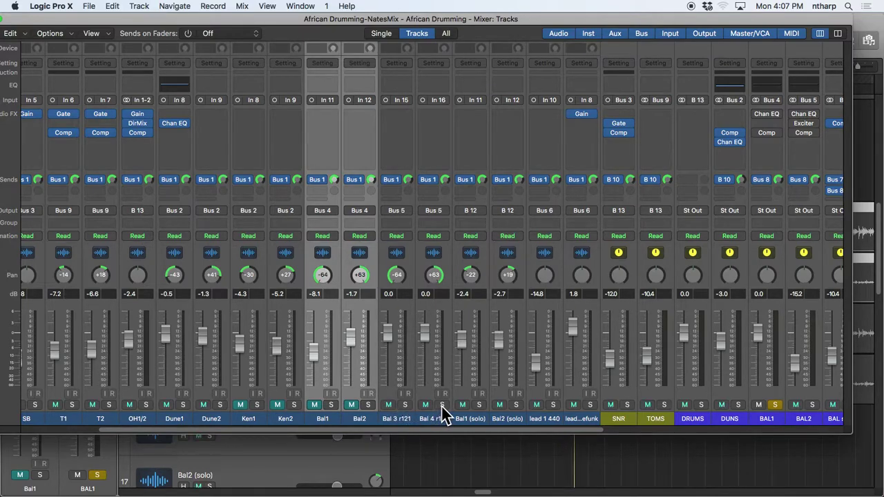
{"action": "left_click", "coordinate": [350, 403]}
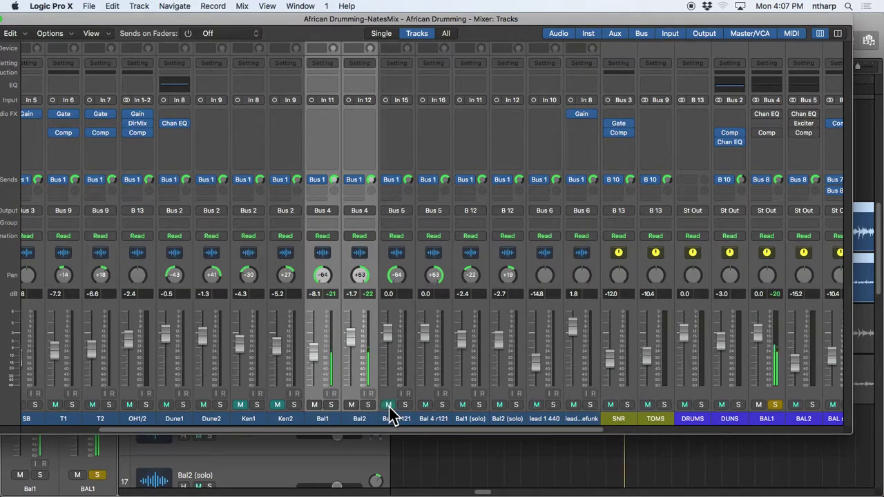
{"action": "left_click", "coordinate": [425, 405]}
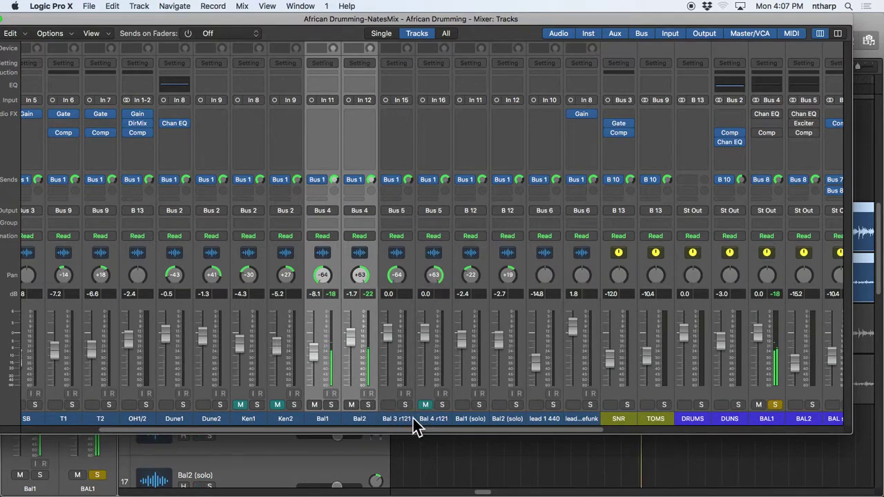
{"action": "left_click", "coordinate": [390, 404]}
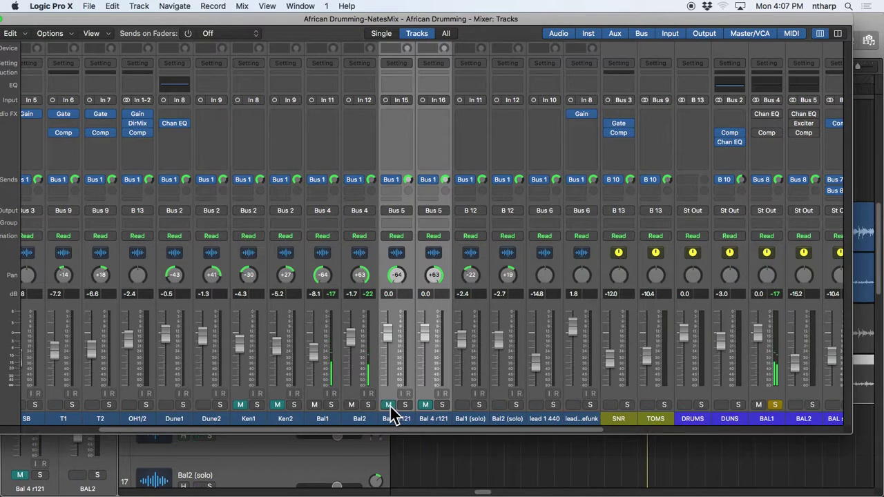
- Route the outputs of Bal 3 r121 and Bal 4 r121 to Bus 4 (BAL1)
{"action": "left_click", "coordinate": [439, 210]}
{"action": "left_click", "coordinate": [440, 211]}
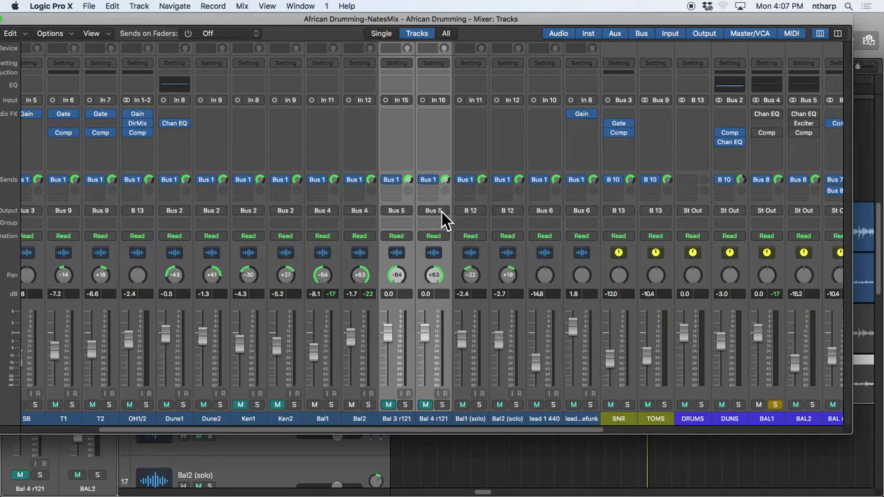
{"action": "left_click", "coordinate": [441, 211]}
{"action": "mouse_move", "coordinate": [445, 250]}
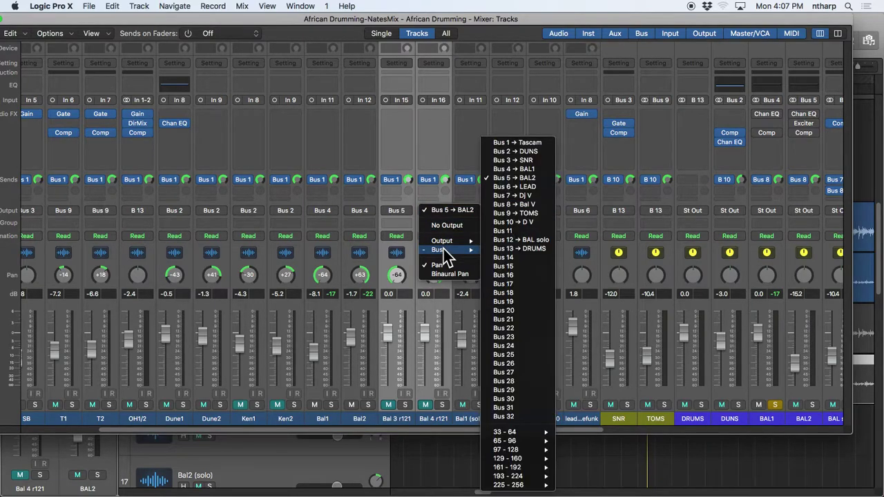
{"action": "left_click", "coordinate": [507, 173]}
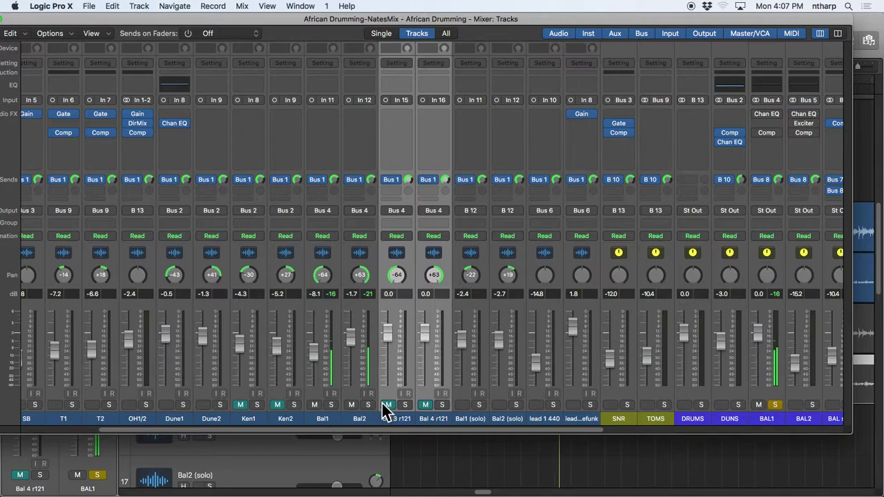
- Mute Bal1 and Bal2, unmute Bal 3 r121 and Bal 4 r121, and select the Bal1 and Bal2 channels
{"action": "left_click_drag", "start_coordinate": [316, 404], "coordinate": [352, 405]}
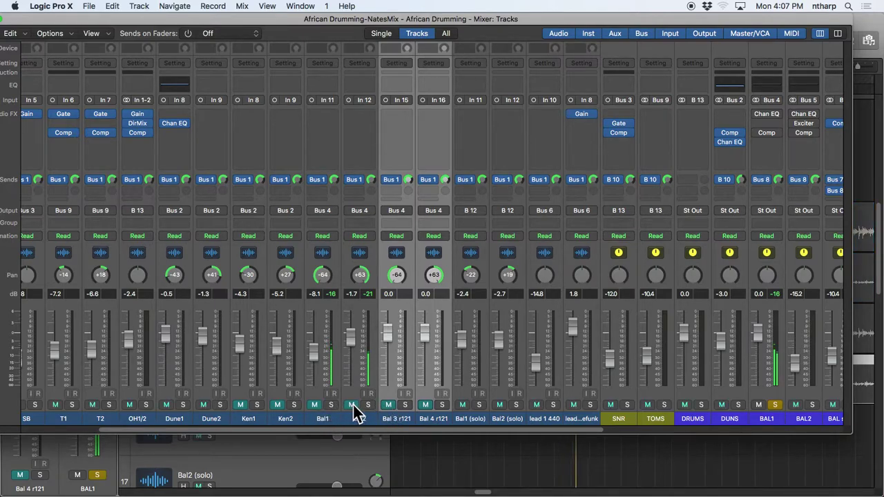
{"action": "left_click", "coordinate": [389, 405]}
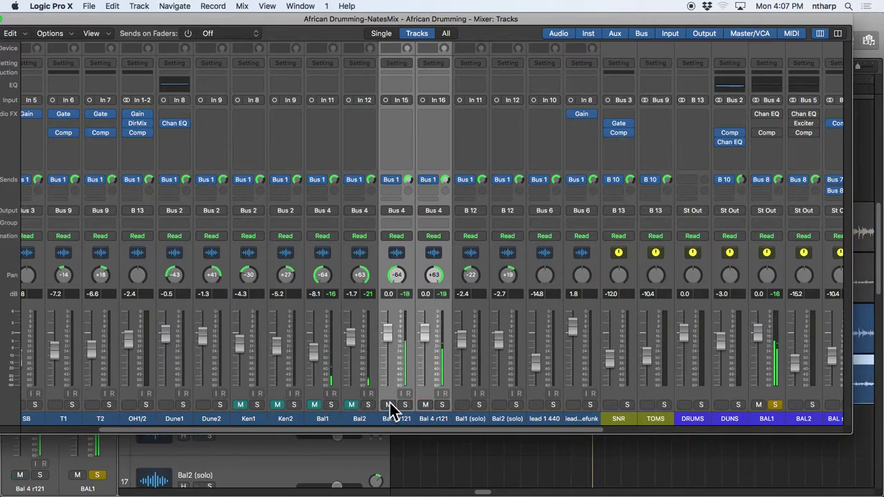
{"action": "left_click_drag", "start_coordinate": [324, 417], "coordinate": [351, 415]}
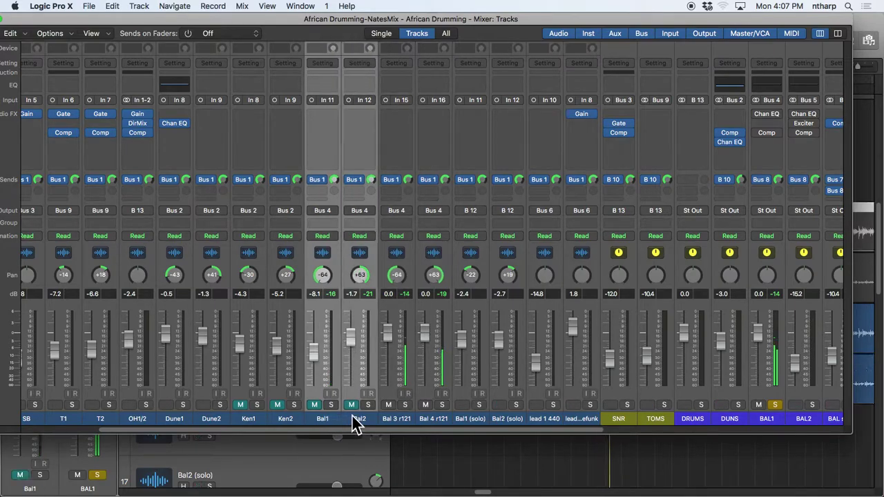
- Trim the Bal1 and Bal2 faders together to -5.4 dB and 0.9 dB, unmuting them and muting Bal 3 r121 and Bal 4 r121
{"action": "left_click_drag", "start_coordinate": [350, 338], "coordinate": [350, 319]}
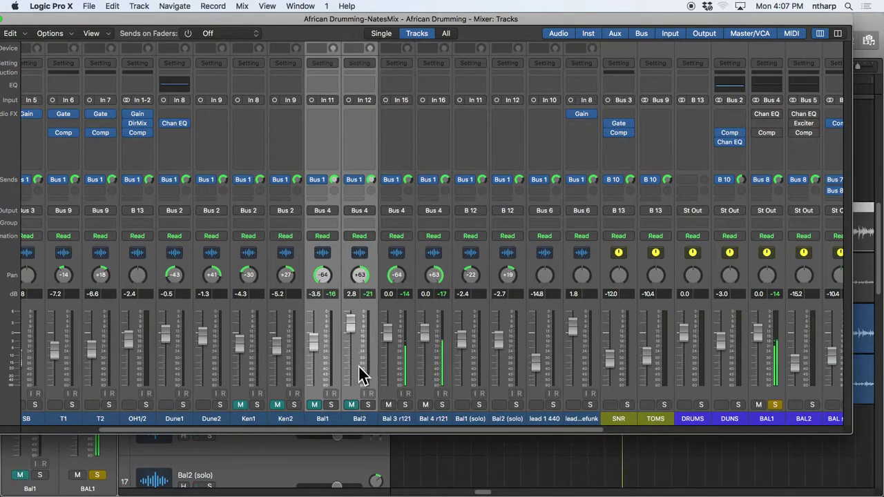
{"action": "left_click", "coordinate": [315, 405]}
{"action": "left_click", "coordinate": [388, 404]}
{"action": "left_click", "coordinate": [426, 404]}
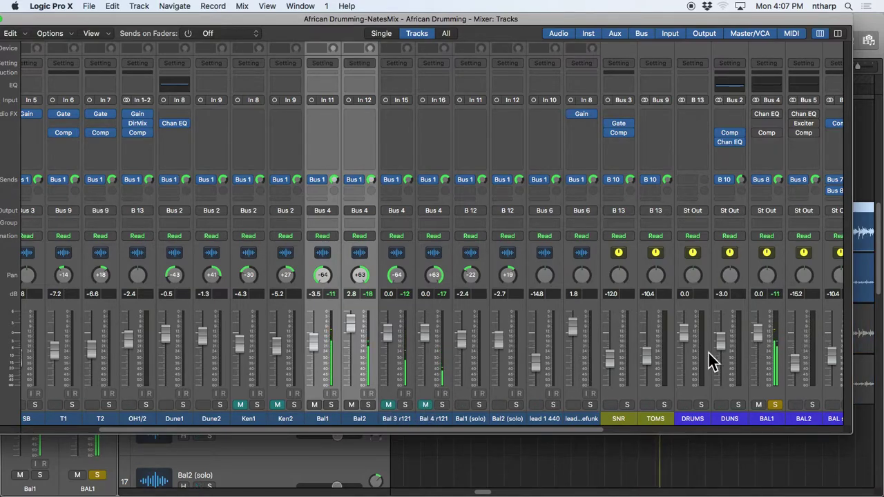
{"action": "left_click_drag", "start_coordinate": [350, 319], "coordinate": [350, 332]}
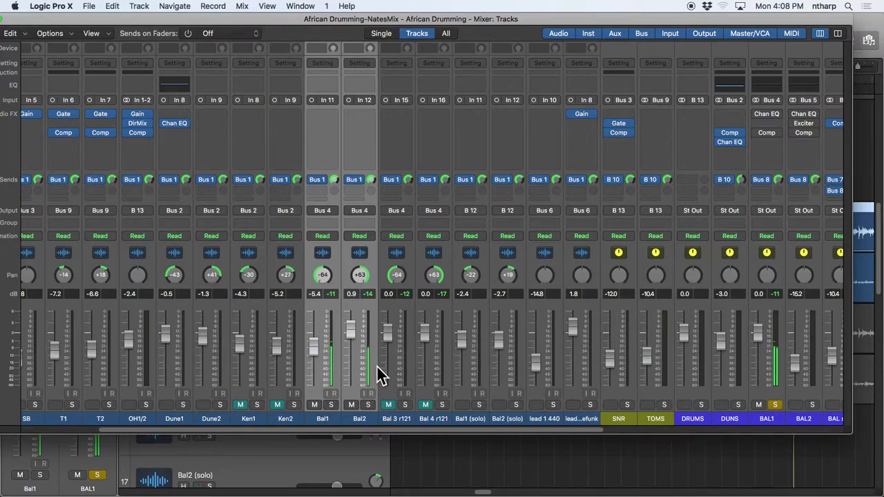
{"action": "key", "text": "XF86AudioRaiseVolume"}
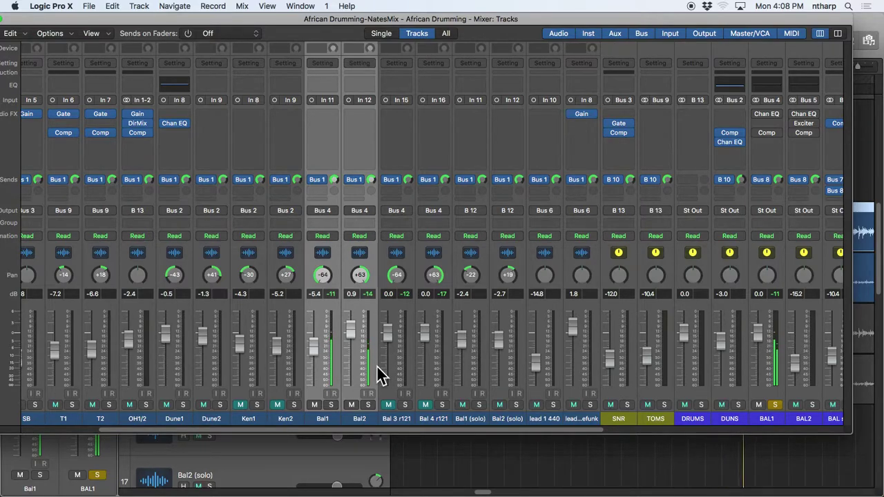
- Swap mutes between the two balafon pairs to compare them, and nudge the Bal1 and Bal2 faders to -5.0 dB and 1.3 dB
{"action": "left_click", "coordinate": [315, 405]}
{"action": "left_click", "coordinate": [388, 405]}
{"action": "left_click", "coordinate": [425, 404]}
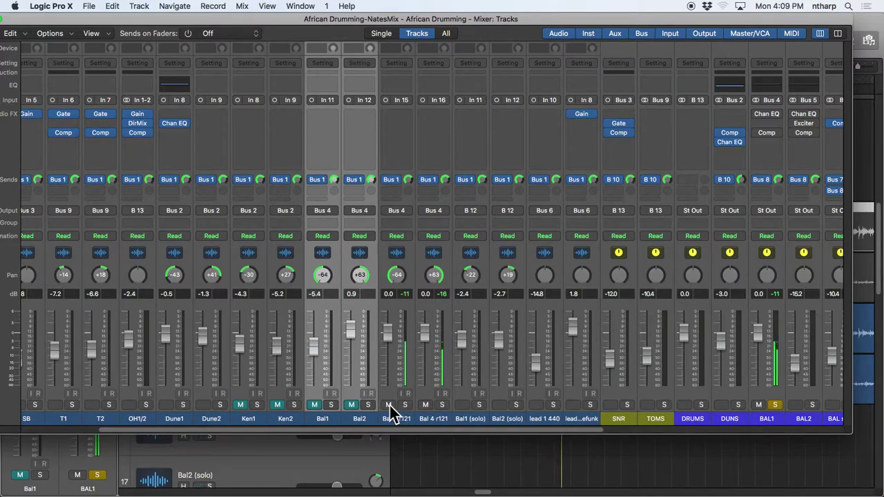
{"action": "left_click", "coordinate": [352, 404]}
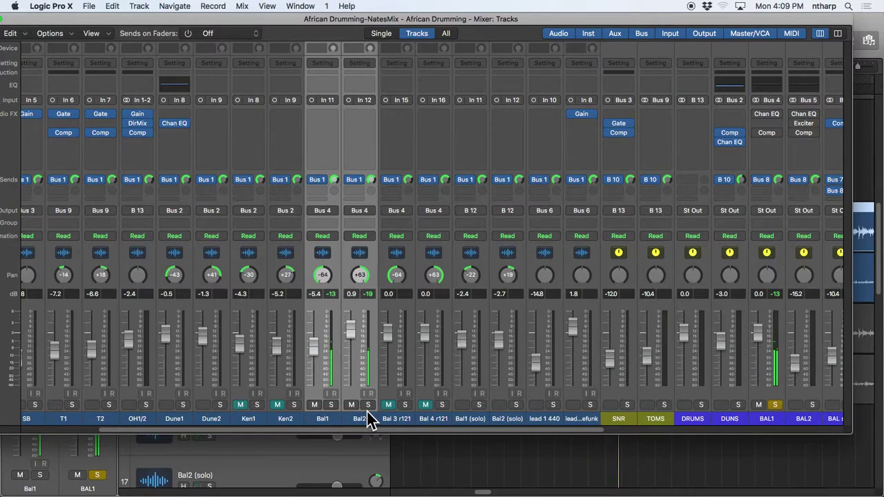
{"action": "left_click_drag", "start_coordinate": [314, 405], "coordinate": [424, 404]}
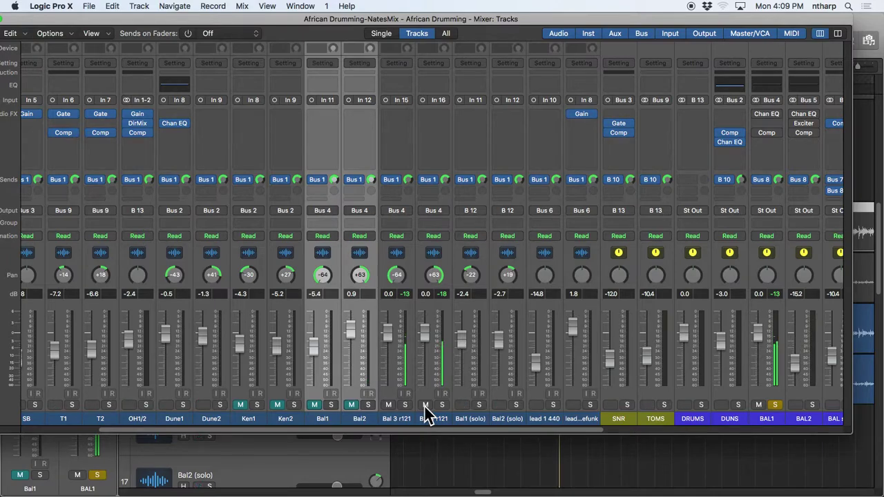
{"action": "left_click_drag", "start_coordinate": [358, 337], "coordinate": [358, 336]}
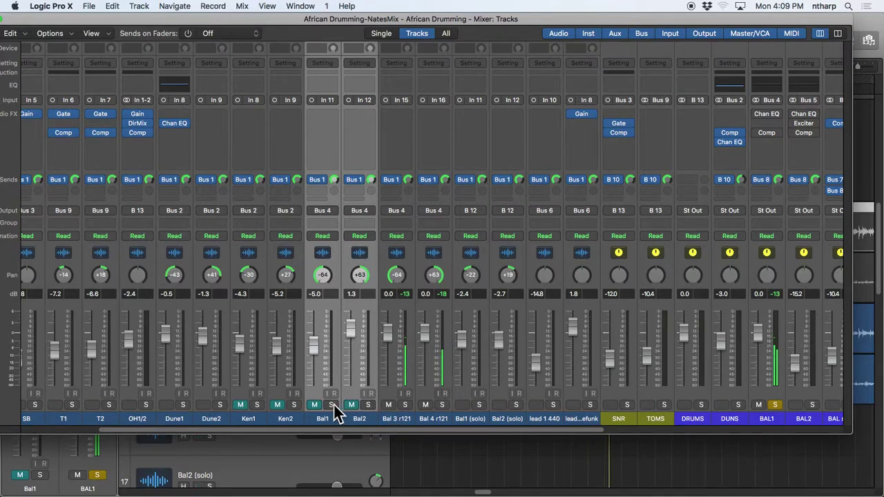
- Compare the level-matched pairs by alternately muting Bal1 and Bal2 against Bal 3 r121 and Bal 4 r121
{"action": "left_click", "coordinate": [389, 404]}
{"action": "left_click", "coordinate": [426, 404]}
{"action": "left_click", "coordinate": [354, 405]}
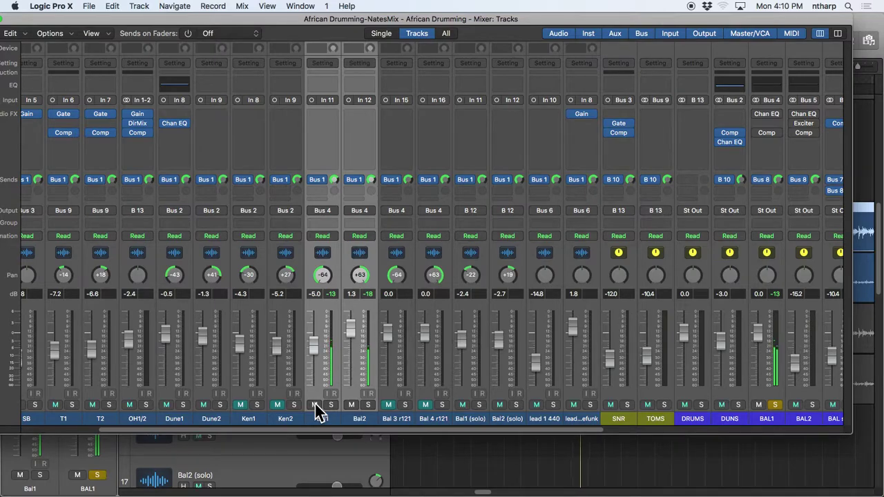
{"action": "left_click", "coordinate": [314, 404]}
{"action": "left_click", "coordinate": [351, 405]}
{"action": "left_click", "coordinate": [388, 405]}
{"action": "left_click", "coordinate": [425, 405]}
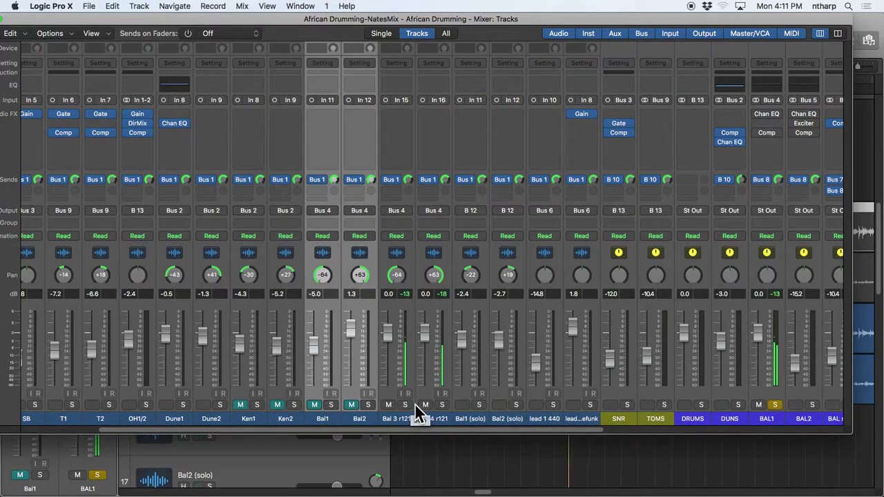
{"action": "left_click_drag", "start_coordinate": [389, 404], "coordinate": [419, 404]}
{"action": "left_click_drag", "start_coordinate": [345, 406], "coordinate": [320, 404]}
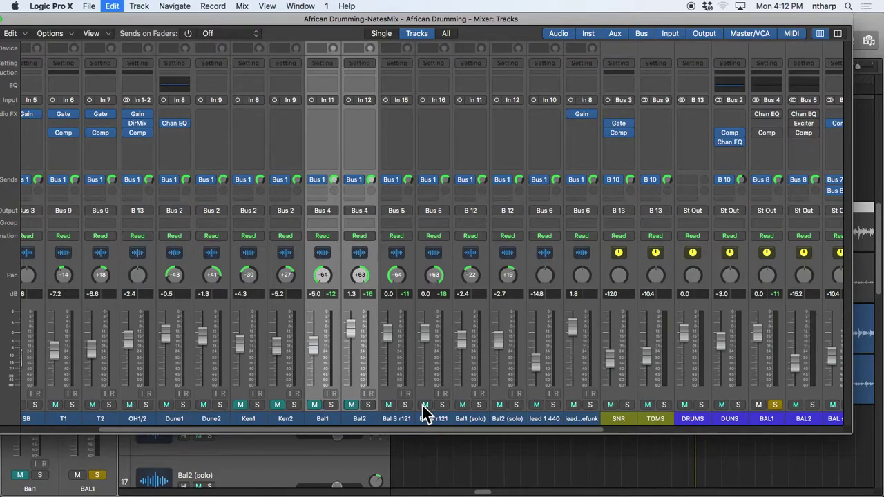
- Undo the most recent mixer changes on the balafon channels
{"action": "key", "text": "super+z"}
{"action": "key", "text": "super+z"}
{"action": "key", "text": "super+z"}
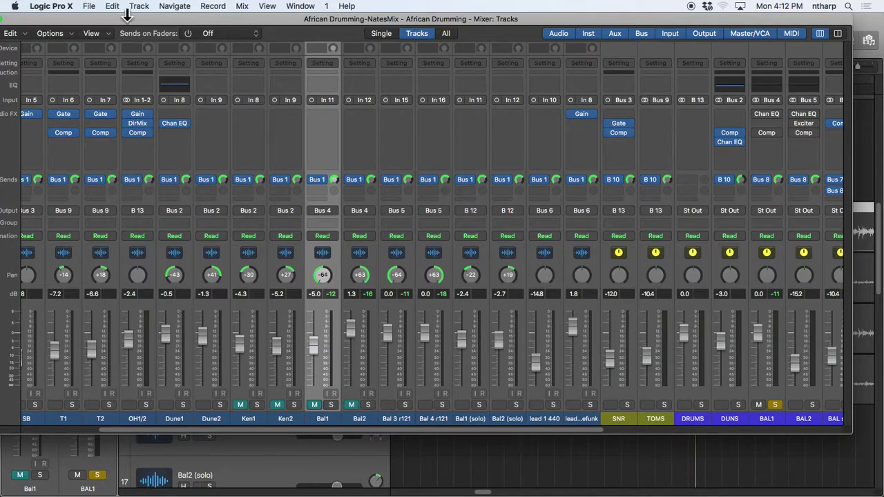
- Revert the project to its most recently saved version and dismiss the missing plug-ins notice
{"action": "left_click", "coordinate": [89, 6]}
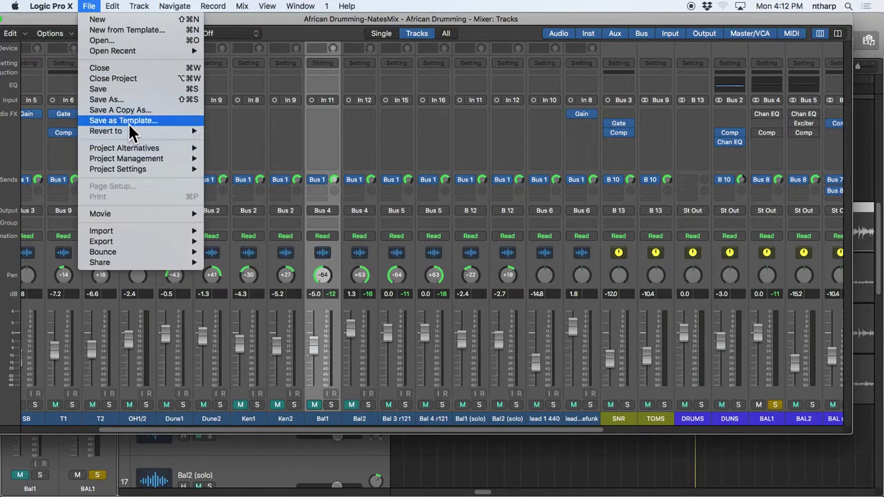
{"action": "mouse_move", "coordinate": [130, 125]}
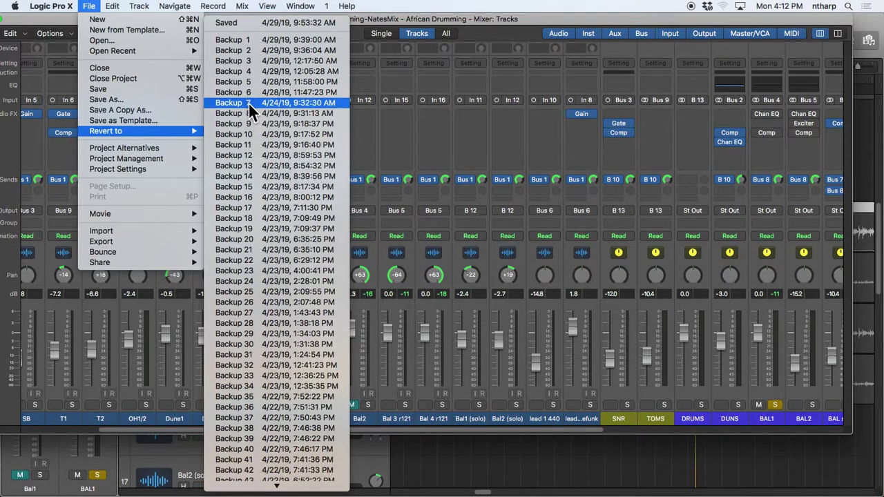
{"action": "left_click", "coordinate": [263, 24]}
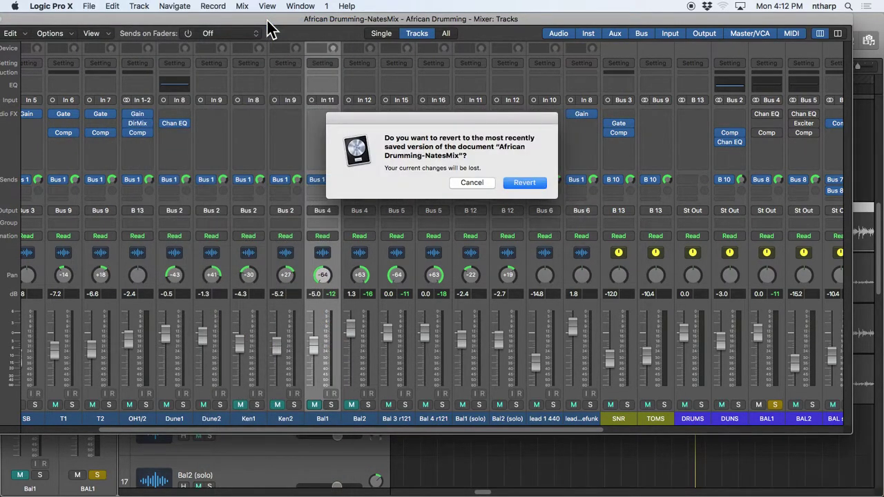
{"action": "left_click", "coordinate": [533, 182]}
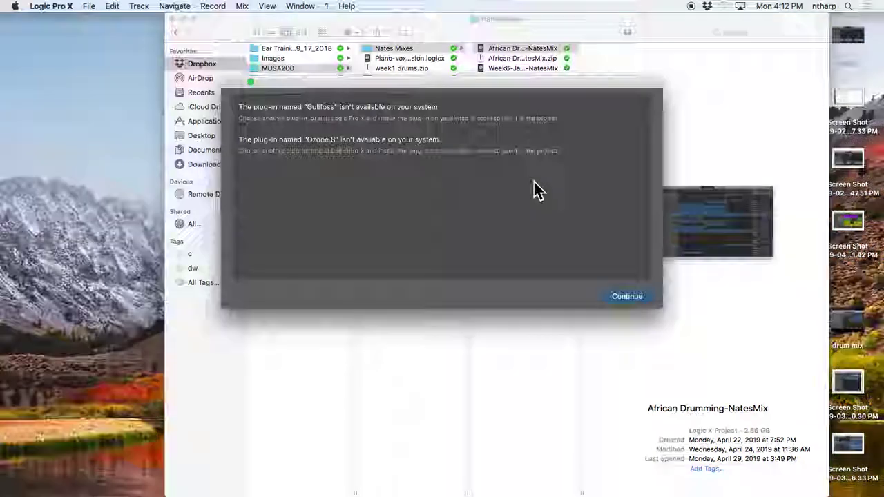
{"action": "key", "text": "Return"}
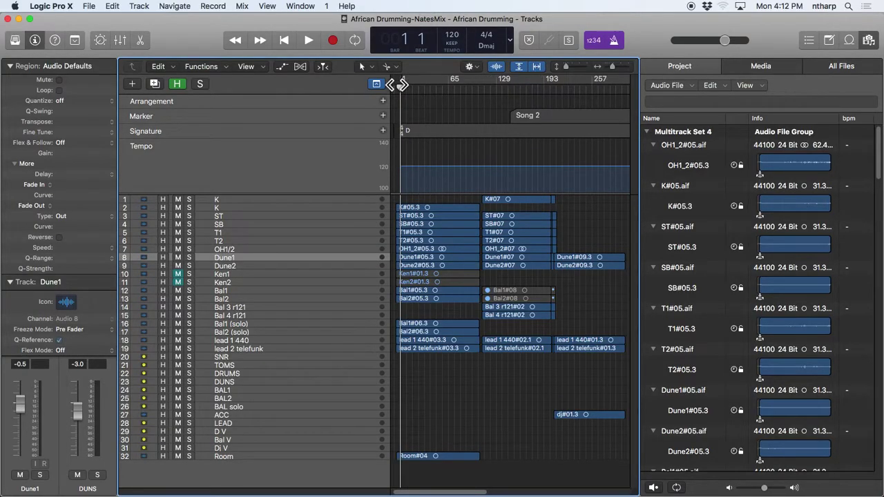
- Hide the global tracks and, with the Bal1 track selected, play a short cycle range in the first song starting at bar 43
{"action": "left_click", "coordinate": [373, 83]}
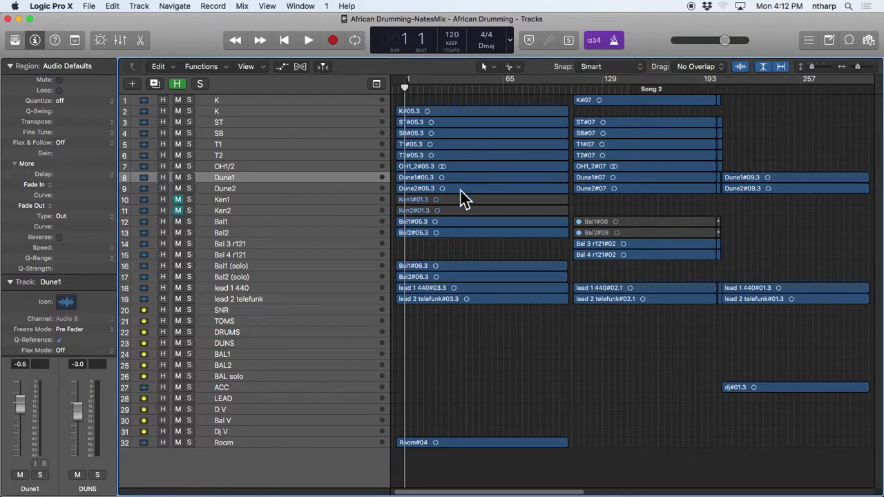
{"action": "left_click", "coordinate": [297, 223]}
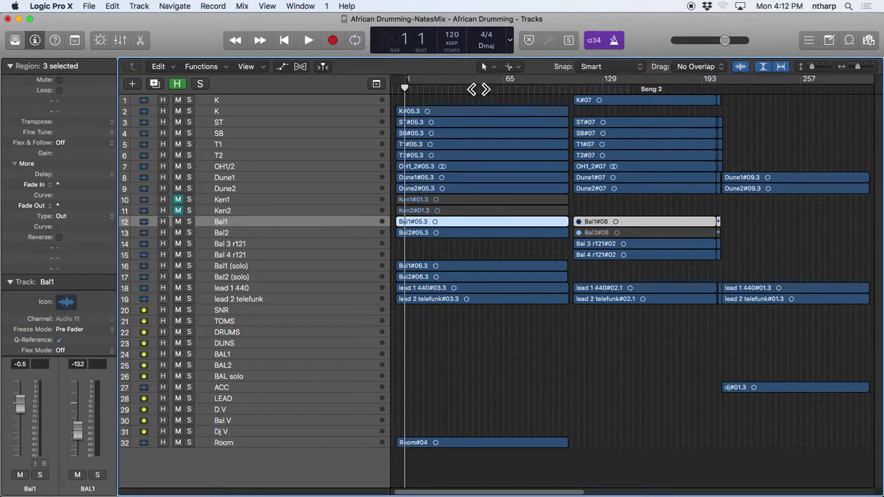
{"action": "left_click_drag", "start_coordinate": [469, 81], "coordinate": [499, 82]}
{"action": "key", "text": "space"}
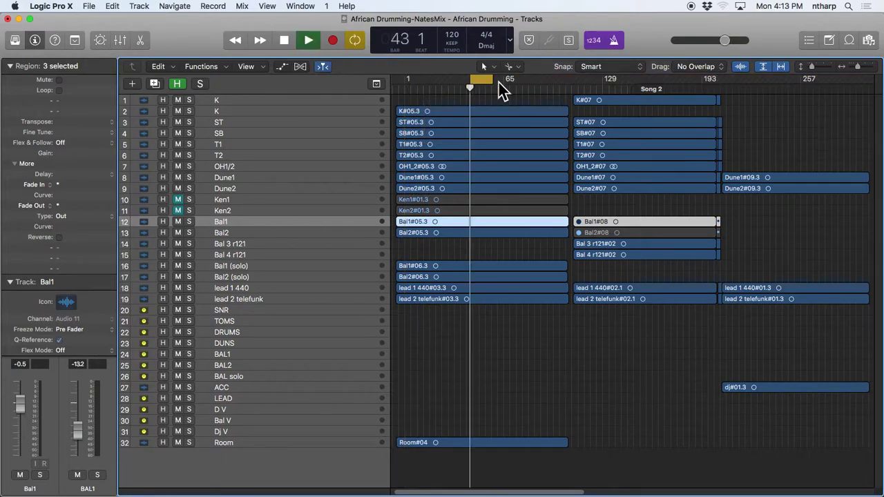
{"action": "key", "text": "XF86AudioRaiseVolume"}
{"action": "key", "text": "space"}
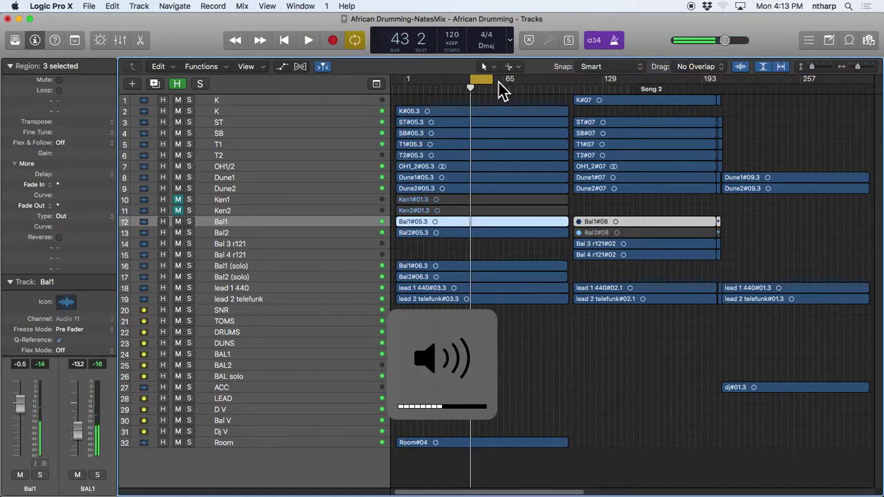
{"action": "key", "text": "space"}
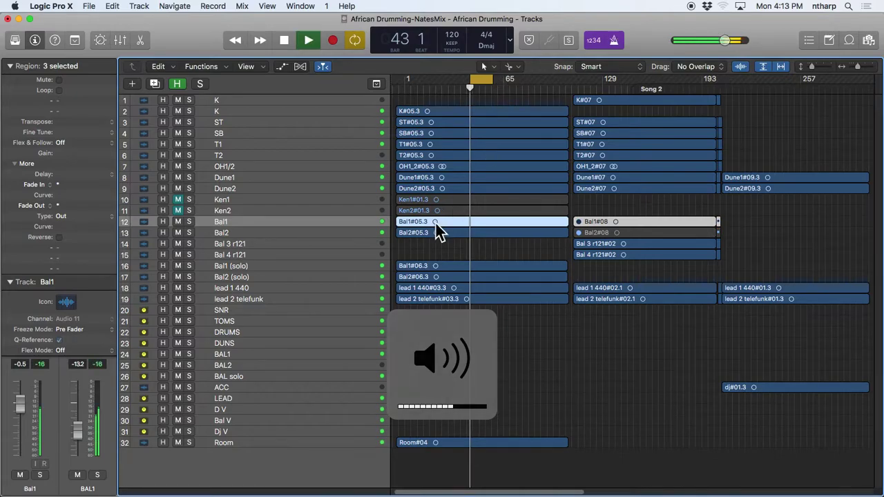
- Open the Mixer in its own window and solo the BAL1 bus
{"action": "left_click", "coordinate": [304, 6]}
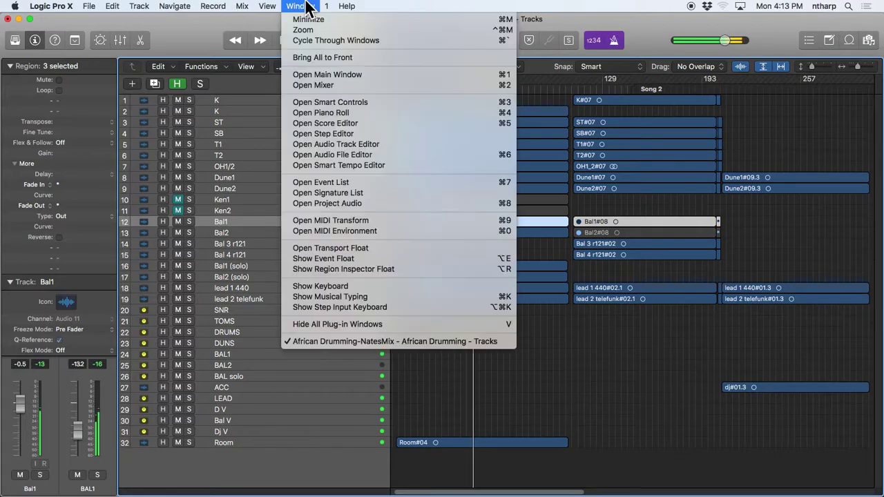
{"action": "left_click", "coordinate": [322, 86]}
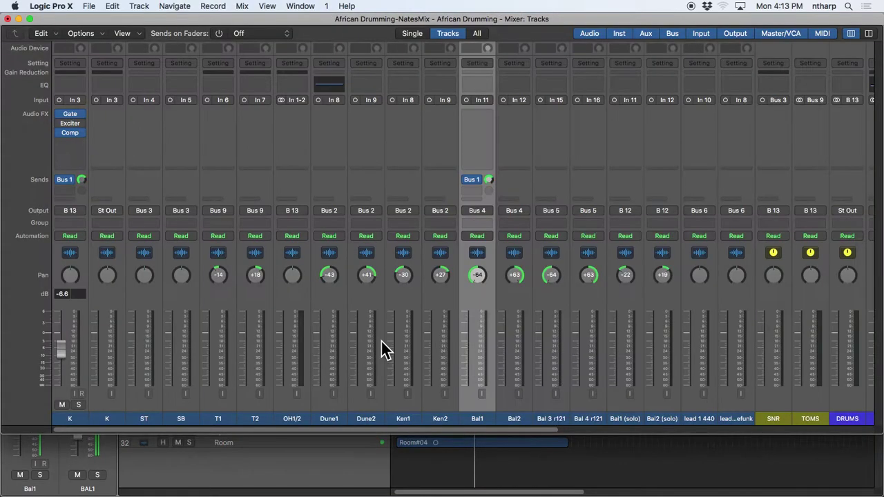
{"action": "left_click_drag", "start_coordinate": [470, 430], "coordinate": [643, 429]}
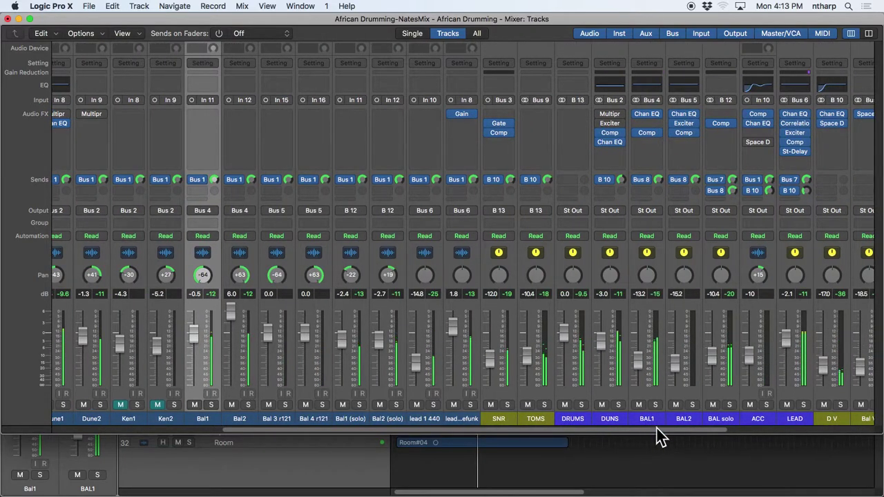
{"action": "left_click", "coordinate": [655, 405]}
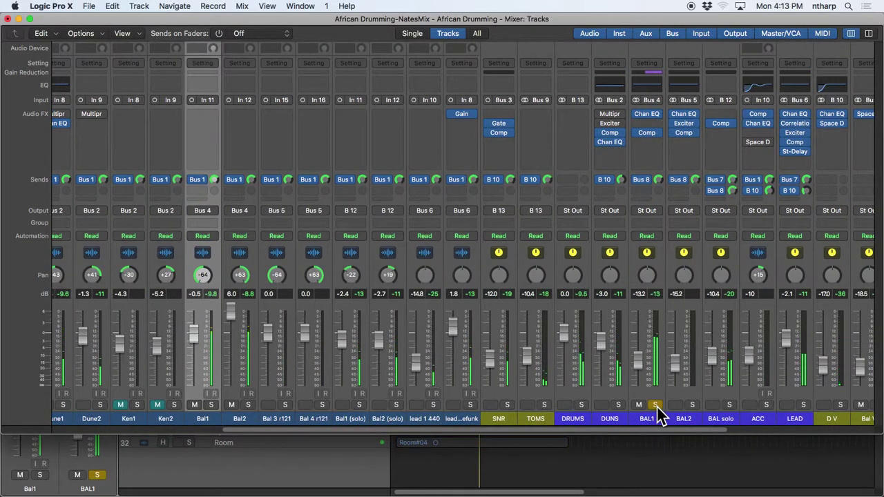
{"action": "left_click_drag", "start_coordinate": [501, 21], "coordinate": [512, 85]}
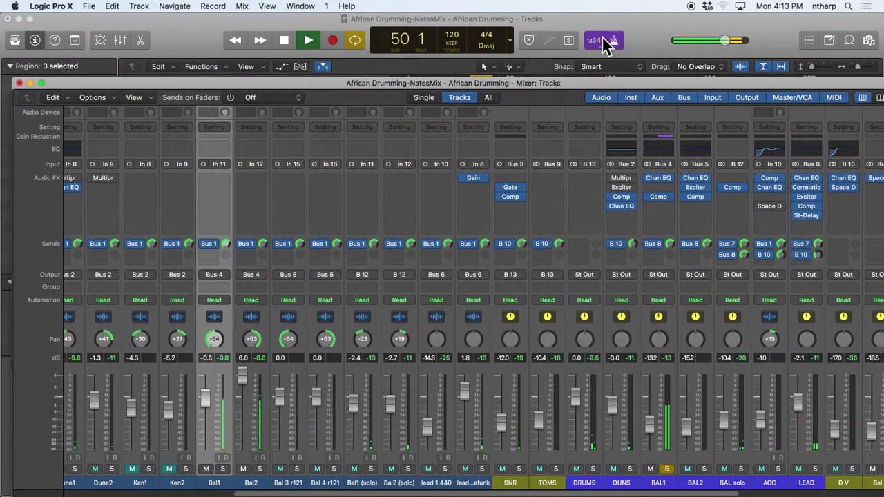
{"action": "left_click_drag", "start_coordinate": [580, 83], "coordinate": [568, 19]}
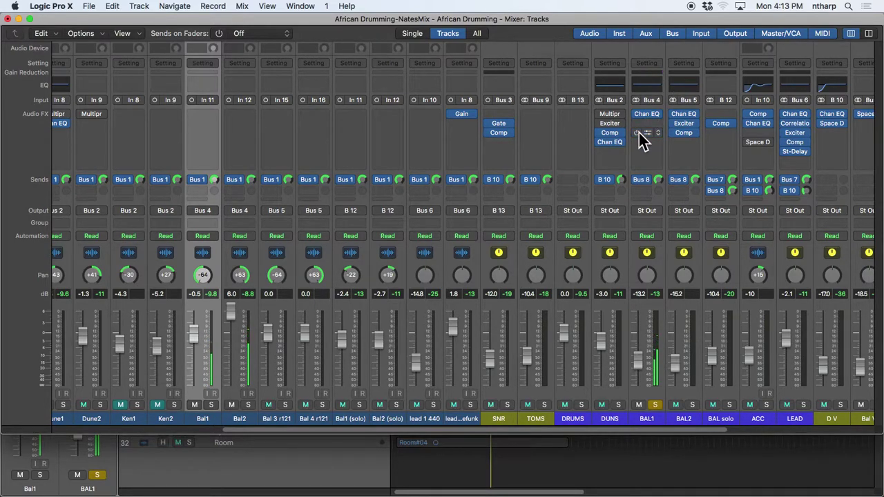
- Raise the BAL1 bus fader to -1.0 dB and recall the Factory Default settings in its bypassed Compressor
{"action": "left_click_drag", "start_coordinate": [638, 360], "coordinate": [638, 338]}
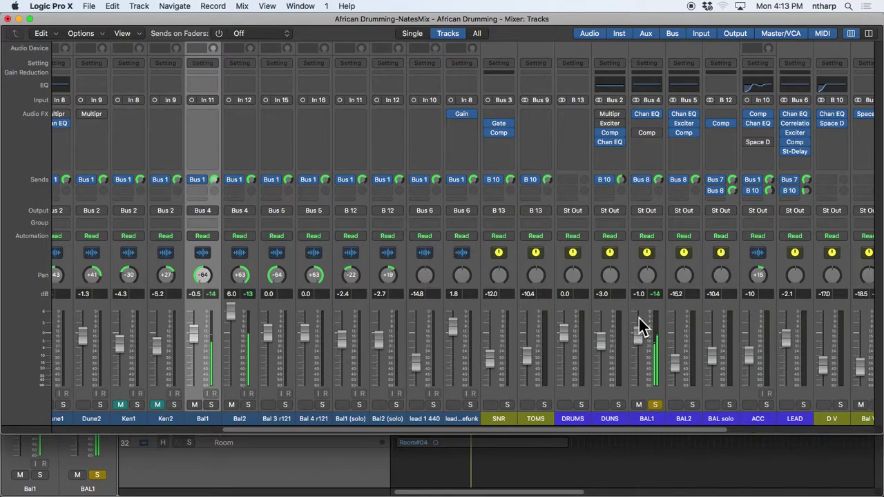
{"action": "left_click", "coordinate": [647, 134]}
{"action": "left_click", "coordinate": [151, 64]}
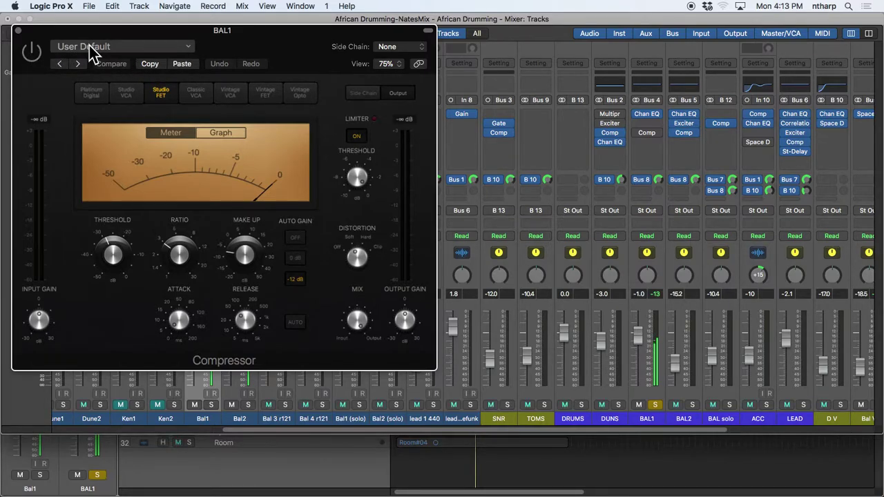
{"action": "left_click", "coordinate": [88, 47]}
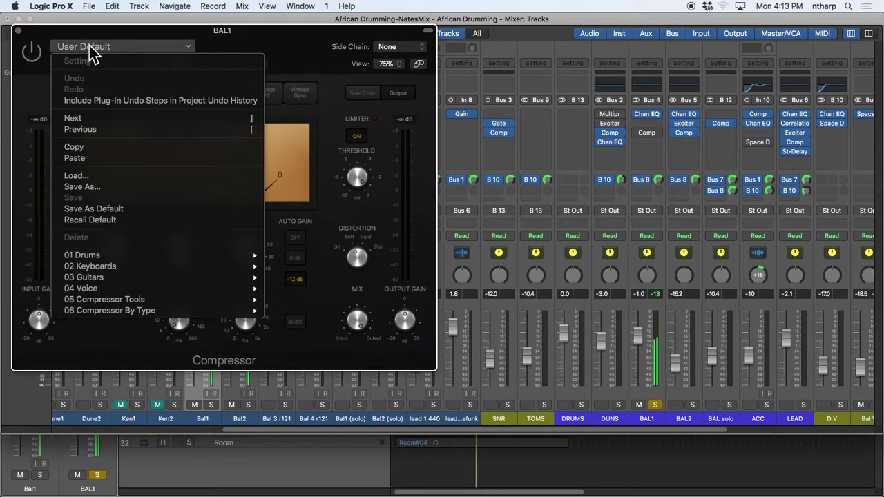
{"action": "left_click", "coordinate": [142, 221]}
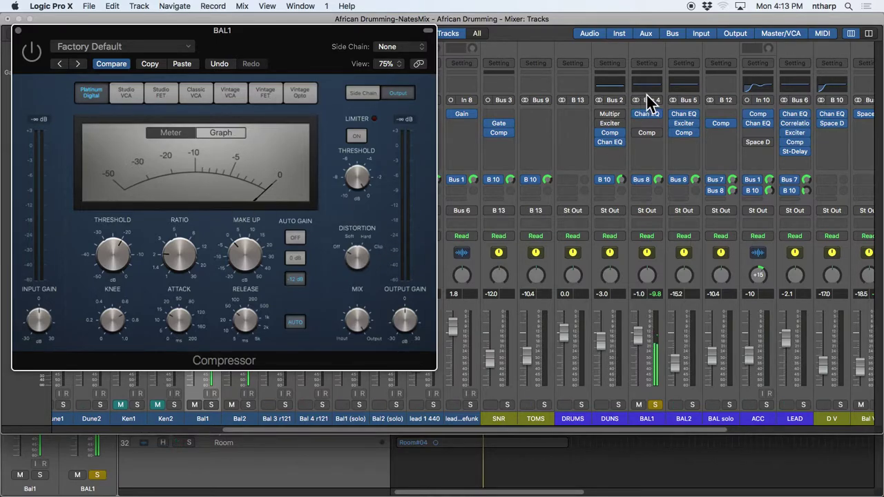
- Raise the BAL1 bus fader to 1.1 dB and switch its Compressor on
{"action": "left_click_drag", "start_coordinate": [639, 335], "coordinate": [639, 331]}
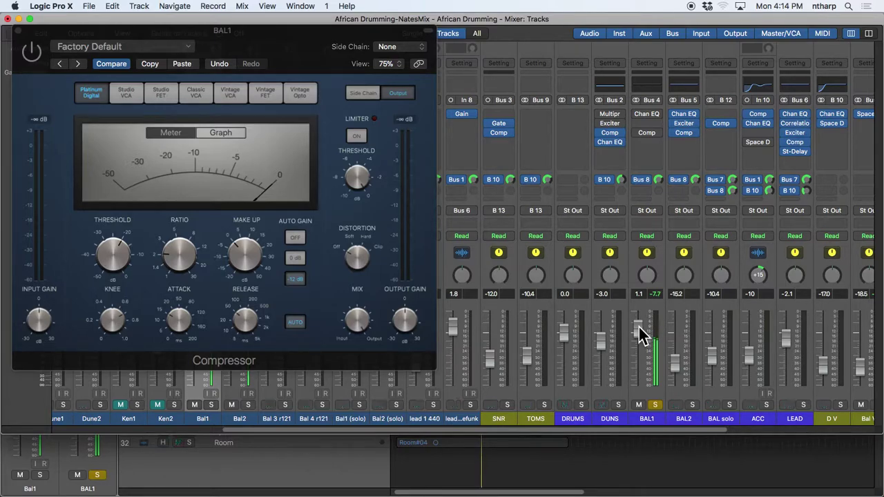
{"action": "left_click", "coordinate": [30, 48]}
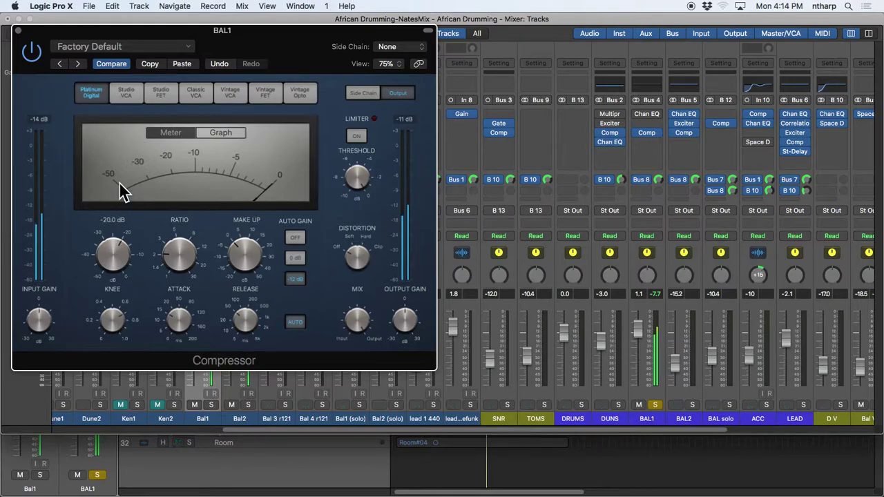
{"action": "mouse_move", "coordinate": [122, 256]}
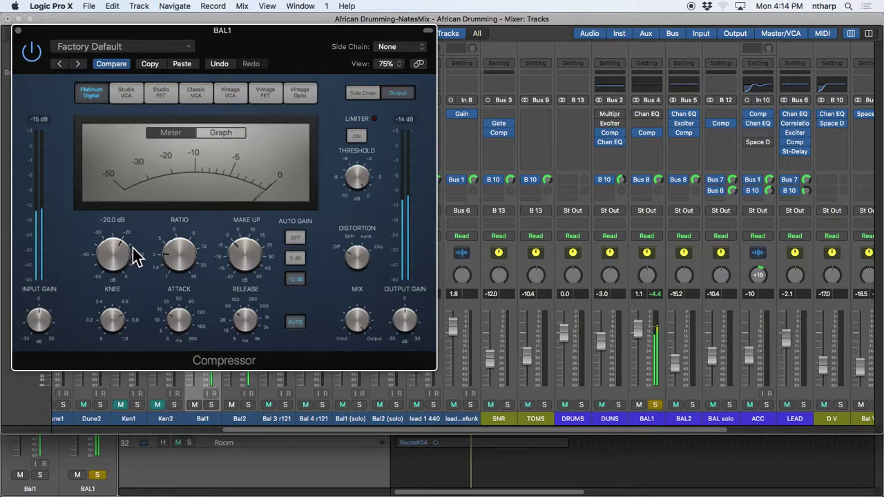
- Lower the threshold of the BAL1 Compressor to -27.5 dB and set its ratio to 2.3:1
{"action": "mouse_move", "coordinate": [181, 254]}
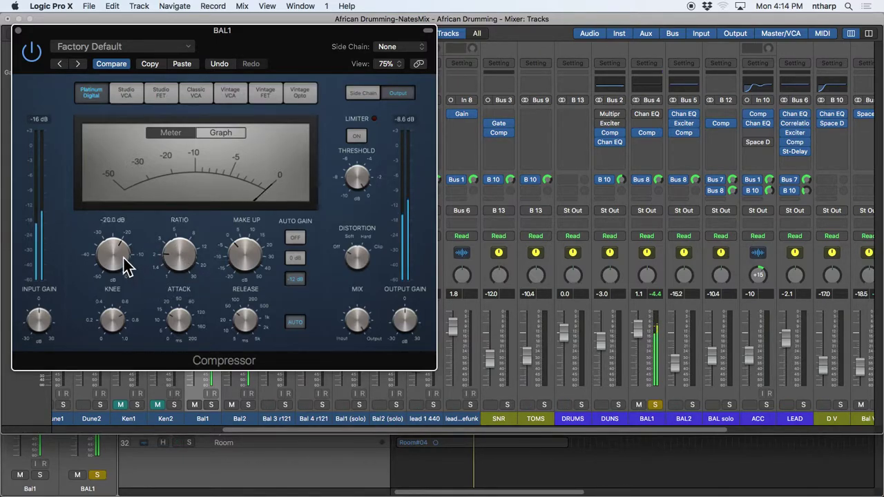
{"action": "left_click_drag", "start_coordinate": [118, 252], "coordinate": [122, 280]}
{"action": "mouse_move", "coordinate": [173, 256]}
{"action": "mouse_move", "coordinate": [171, 258]}
{"action": "left_mouse_down"}
{"action": "mouse_move", "coordinate": [174, 245]}
{"action": "mouse_move", "coordinate": [168, 256]}
{"action": "left_mouse_up"}
- Shorten the Compressor's attack and lengthen its release to 660 ms
{"action": "mouse_move", "coordinate": [177, 311]}
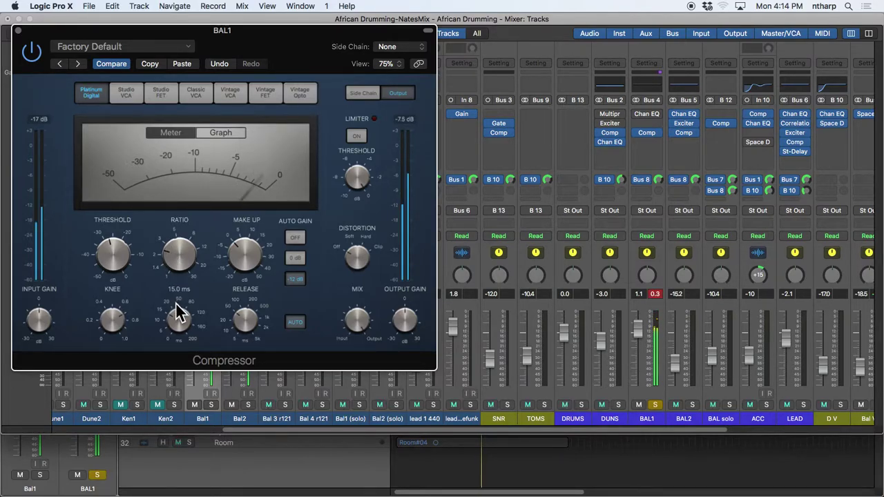
{"action": "left_click_drag", "start_coordinate": [174, 322], "coordinate": [181, 345]}
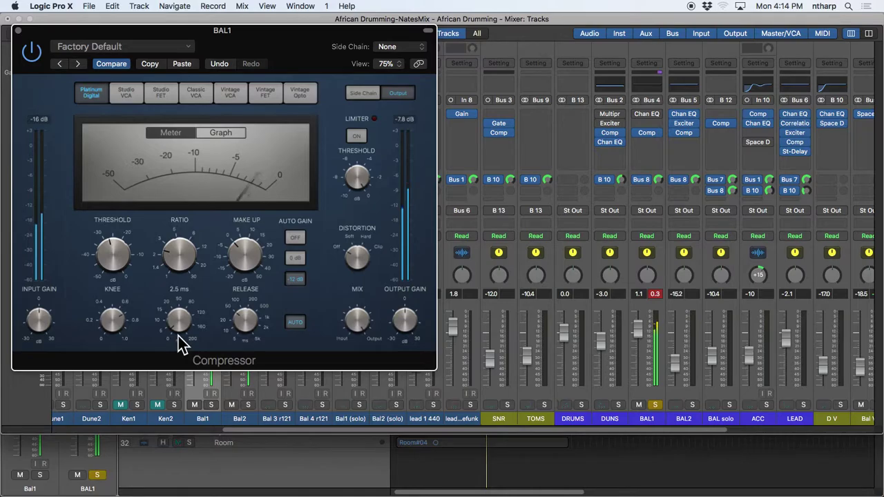
{"action": "mouse_move", "coordinate": [181, 345]}
{"action": "left_mouse_down"}
{"action": "mouse_move", "coordinate": [177, 315]}
{"action": "mouse_move", "coordinate": [174, 330]}
{"action": "left_mouse_up"}
{"action": "left_click_drag", "start_coordinate": [241, 315], "coordinate": [240, 305]}
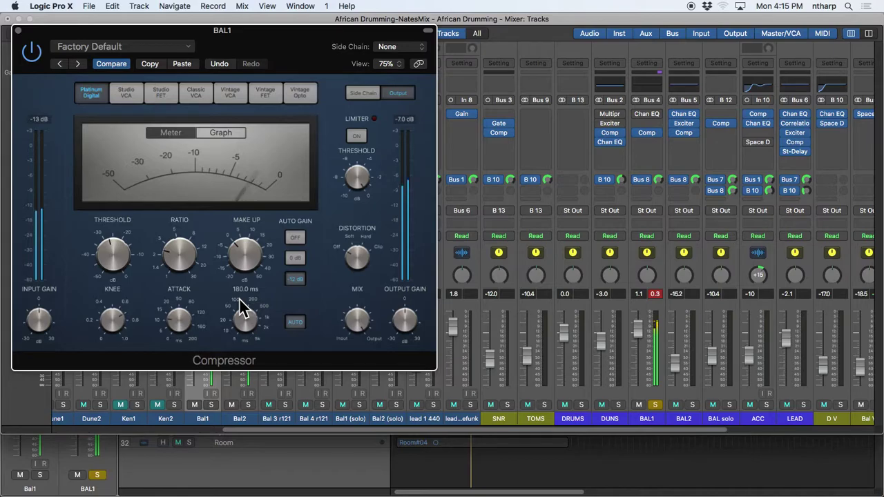
{"action": "left_click_drag", "start_coordinate": [238, 300], "coordinate": [235, 290]}
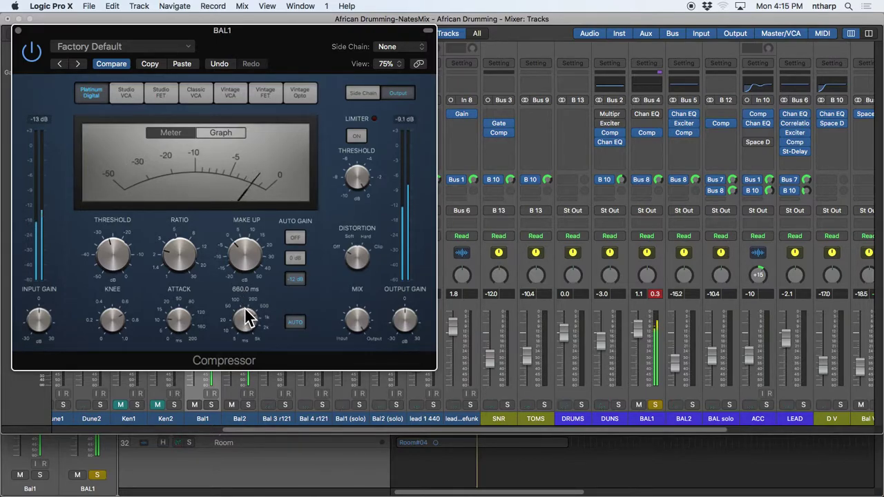
- Try the Classic VCA circuit type and return the Compressor to Platinum Digital
{"action": "mouse_move", "coordinate": [167, 247]}
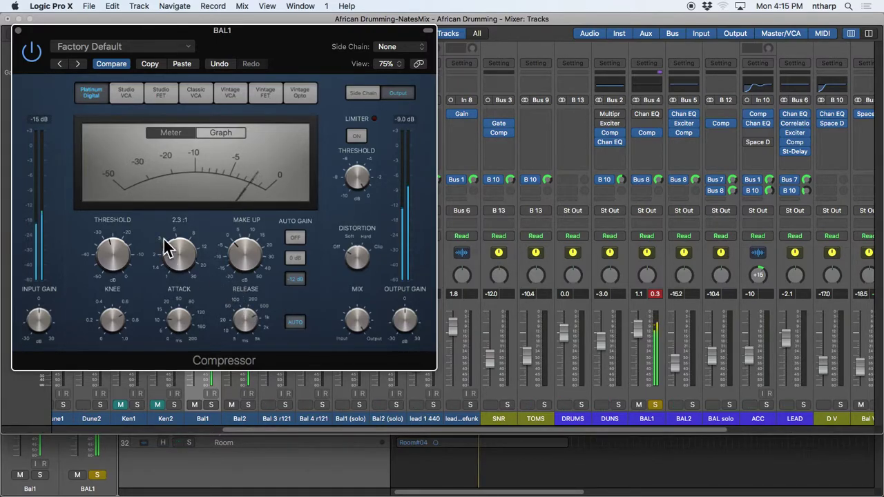
{"action": "mouse_move", "coordinate": [112, 256]}
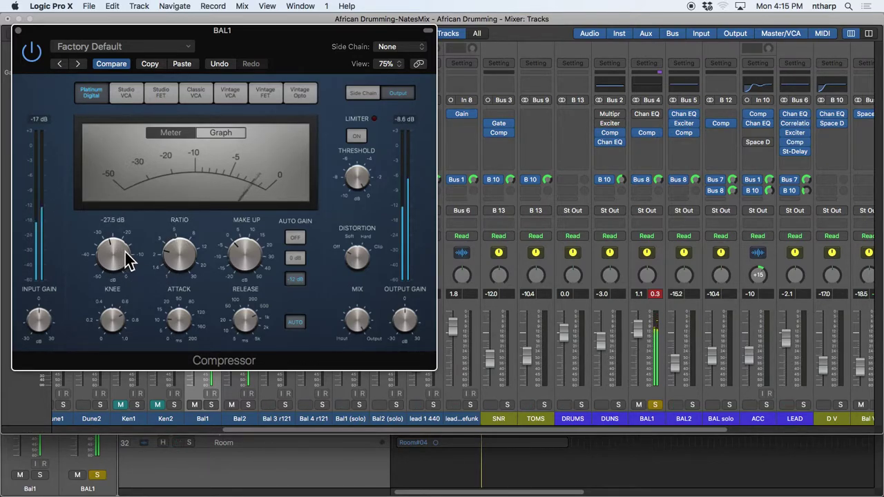
{"action": "mouse_move", "coordinate": [196, 290]}
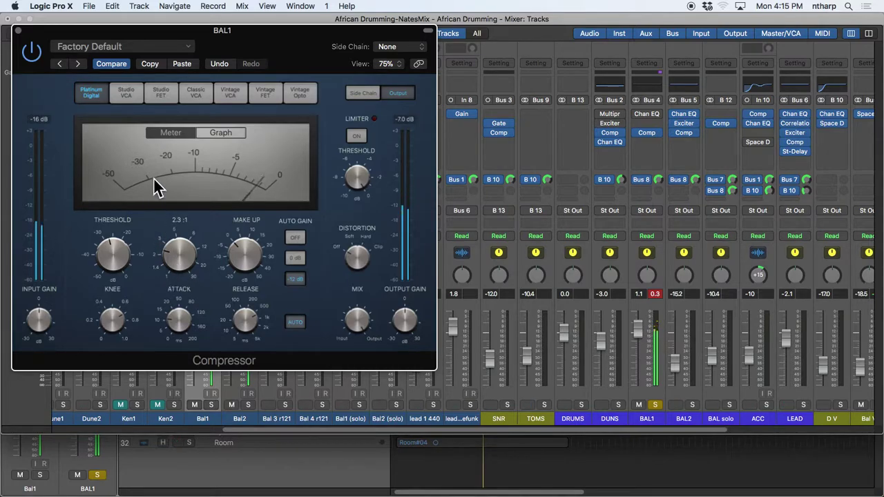
{"action": "left_click", "coordinate": [196, 94]}
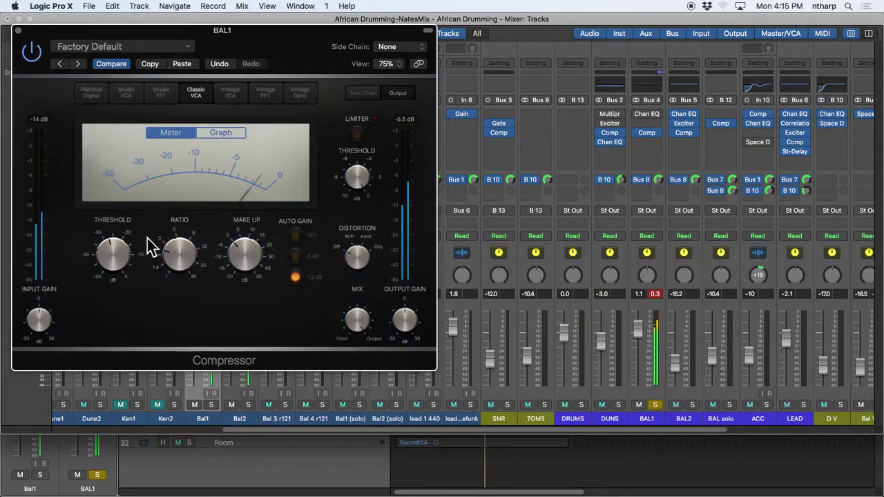
{"action": "left_click", "coordinate": [97, 98]}
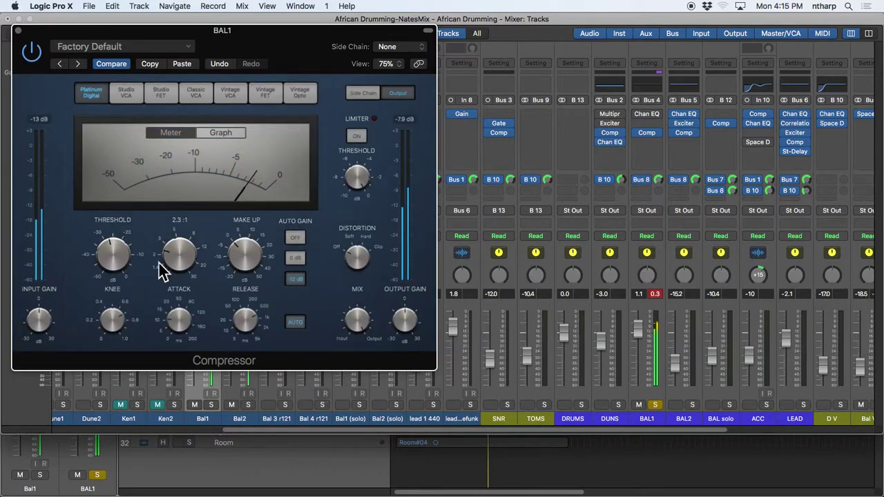
- Sweep the Compressor's attack to its fastest value and bring it back up to 6.0 ms
{"action": "mouse_move", "coordinate": [89, 323]}
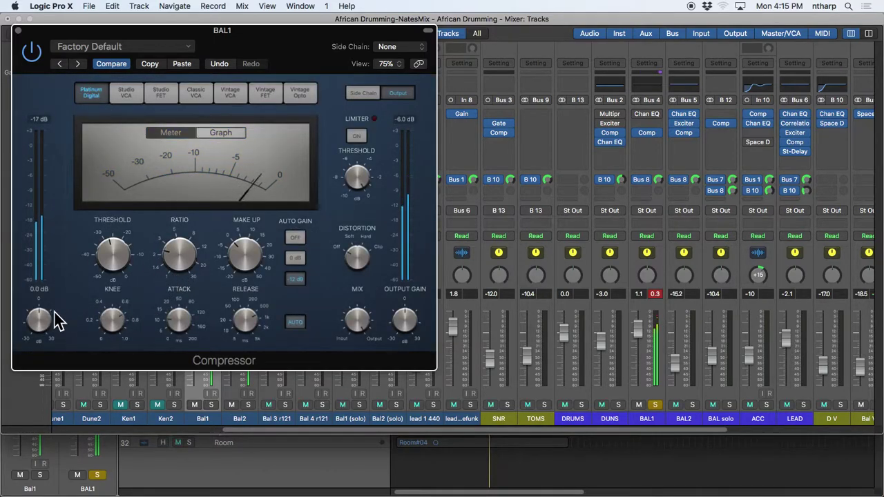
{"action": "mouse_move", "coordinate": [176, 323]}
{"action": "left_click_drag", "start_coordinate": [172, 316], "coordinate": [183, 368]}
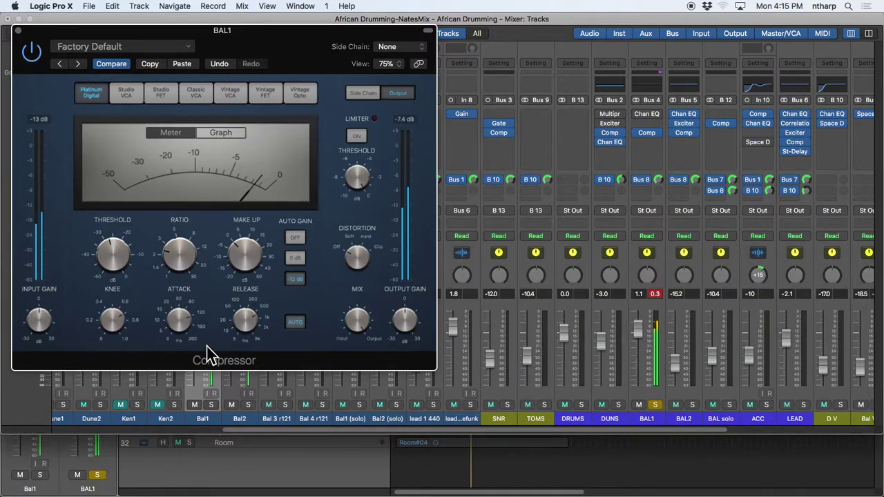
{"action": "left_click_drag", "start_coordinate": [178, 320], "coordinate": [180, 290]}
{"action": "mouse_move", "coordinate": [181, 290]}
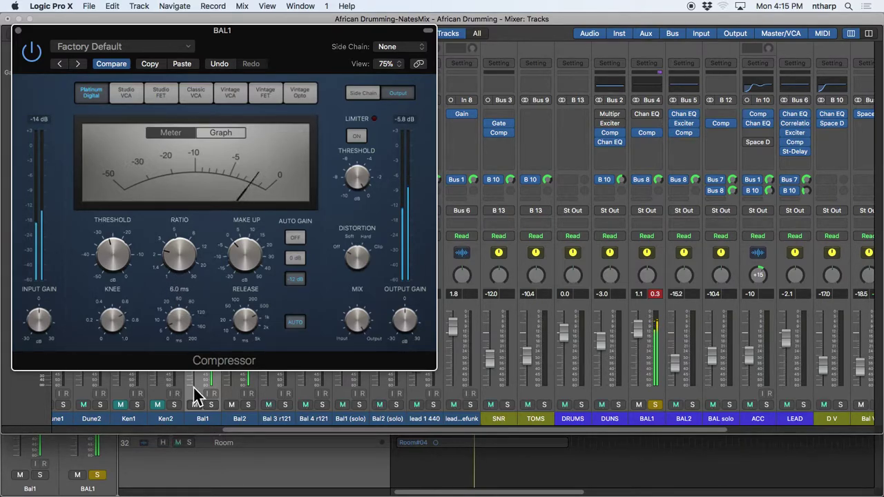
- Set the Compressor's release to 3300 ms, its threshold to -50 dB and its ratio to 18:1
{"action": "left_click_drag", "start_coordinate": [245, 318], "coordinate": [242, 301]}
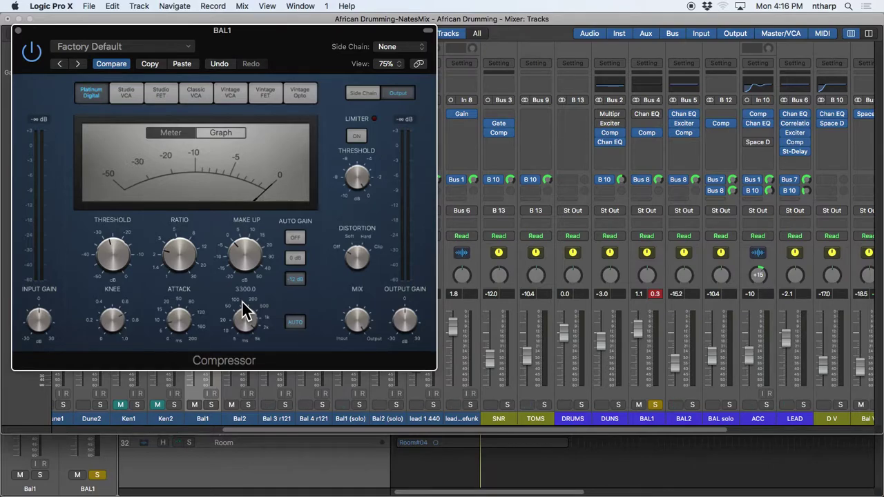
{"action": "mouse_move", "coordinate": [108, 252]}
{"action": "left_click_drag", "start_coordinate": [112, 252], "coordinate": [117, 300]}
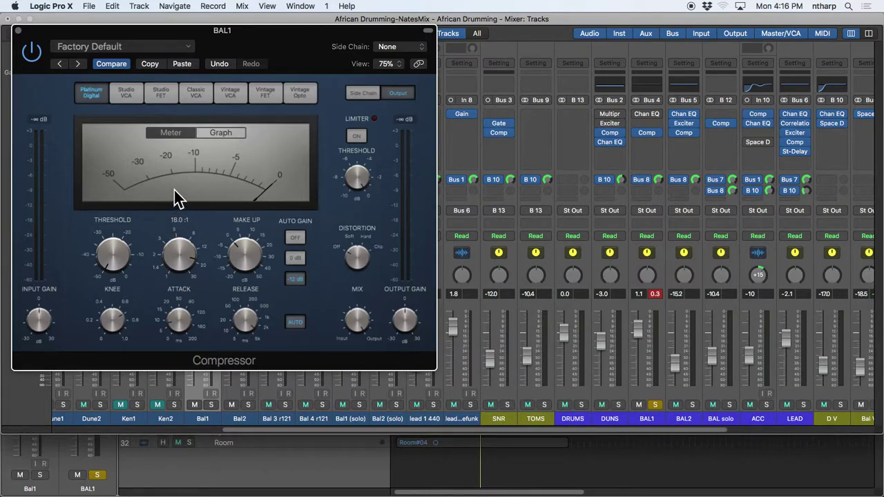
- Turn off the Compressor's auto gain and lengthen its attack to 200 ms
{"action": "left_click", "coordinate": [297, 238]}
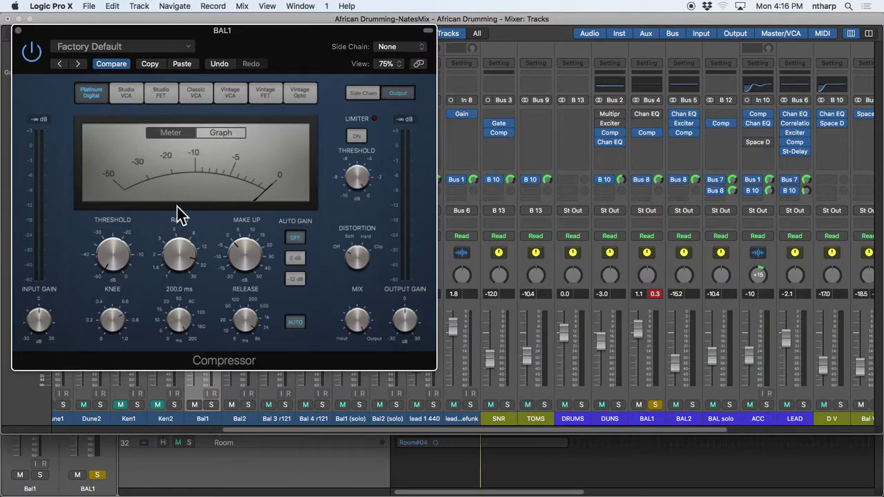
{"action": "left_click_drag", "start_coordinate": [179, 318], "coordinate": [205, 332]}
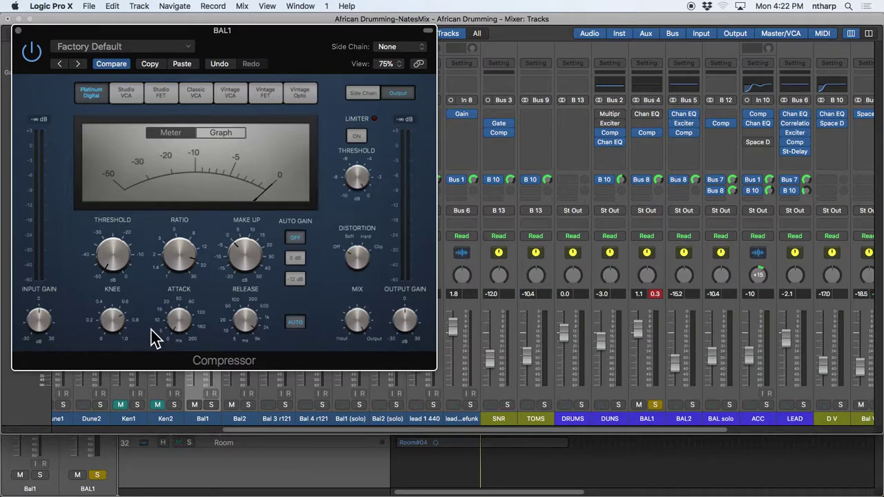
- Shorten the Compressor's attack and lower its ratio to 5:1
{"action": "key", "text": "m"}
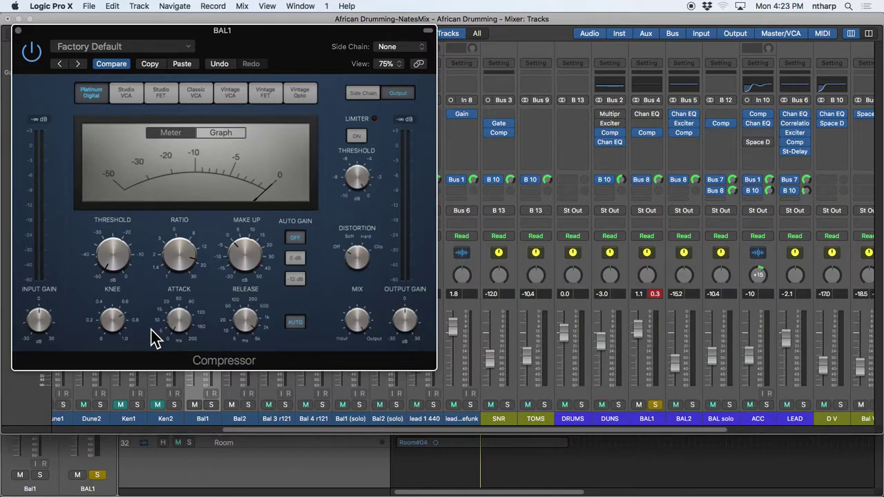
{"action": "mouse_move", "coordinate": [173, 300]}
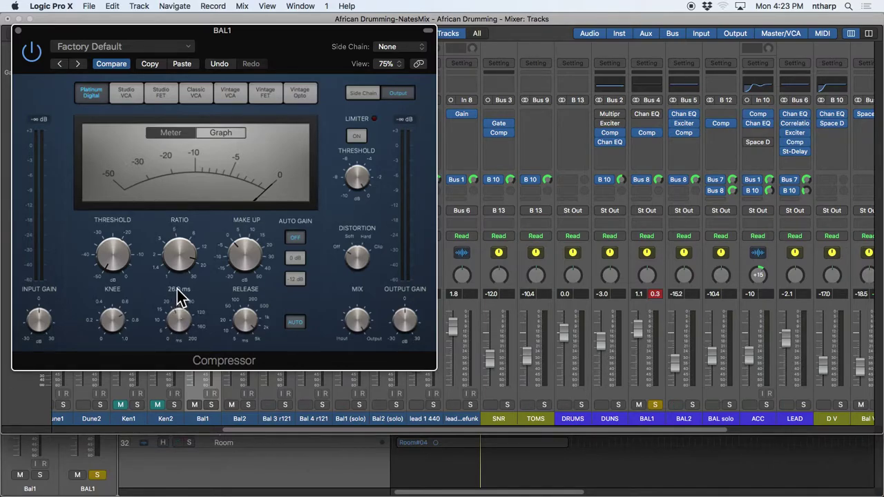
{"action": "mouse_move", "coordinate": [183, 276]}
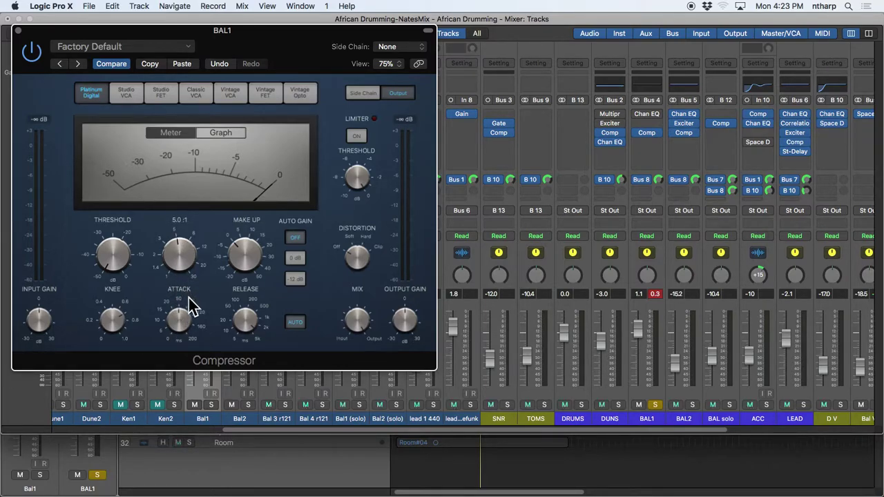
{"action": "mouse_move", "coordinate": [118, 337]}
{"action": "mouse_move", "coordinate": [111, 277]}
- Try the Classic VCA and Studio VCA circuit types and return to Platinum Digital
{"action": "left_click", "coordinate": [201, 91]}
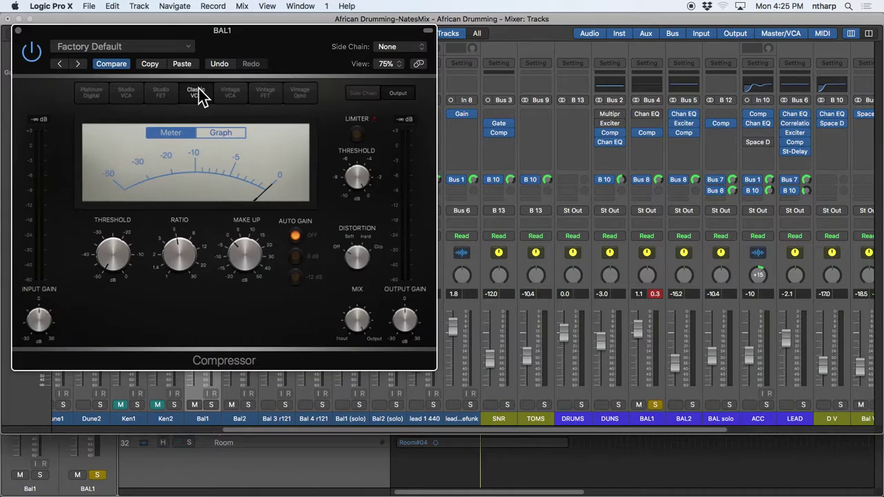
{"action": "left_click", "coordinate": [128, 95]}
{"action": "left_click", "coordinate": [97, 95]}
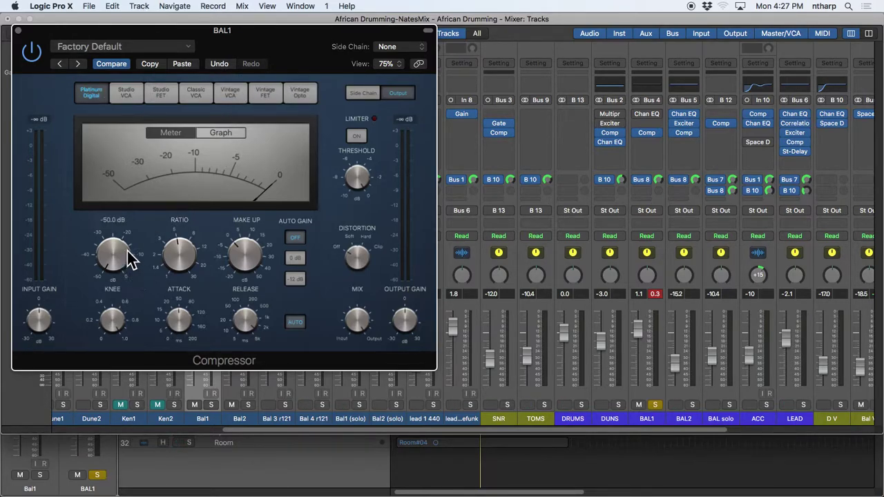
- Set the Compressor's knee to 0.0
{"action": "left_click_drag", "start_coordinate": [112, 319], "coordinate": [122, 359]}
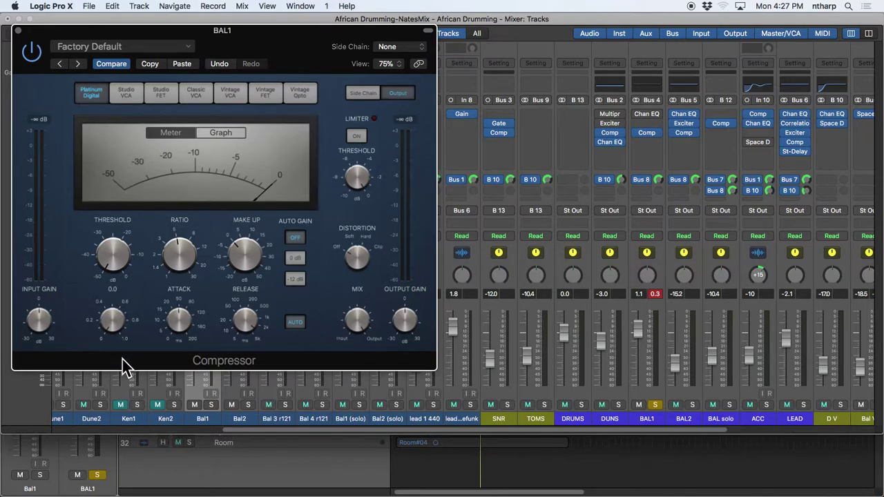
{"action": "mouse_move", "coordinate": [122, 359]}
{"action": "left_mouse_down"}
{"action": "mouse_move", "coordinate": [117, 303]}
{"action": "mouse_move", "coordinate": [118, 345]}
{"action": "left_mouse_up"}
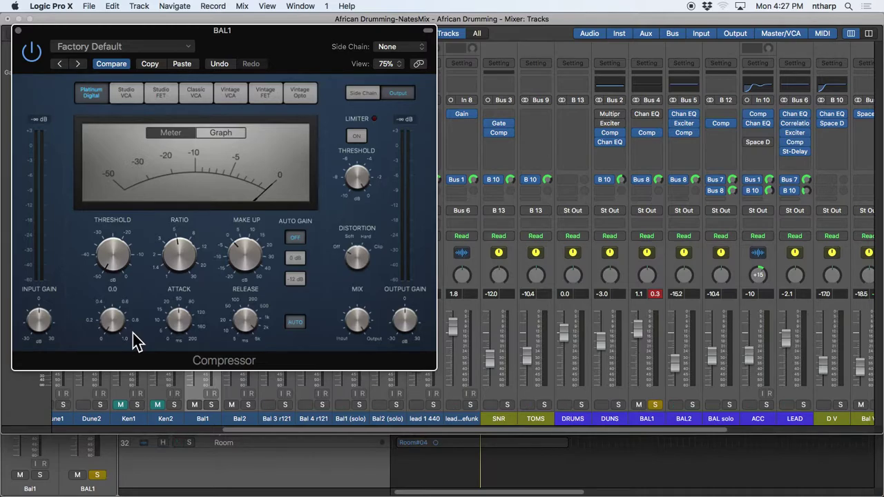
- Move the Compressor window clear of the Mixer's controls, bring the Tracks window forward and turn on Quick Help
{"action": "left_click_drag", "start_coordinate": [219, 29], "coordinate": [345, 77]}
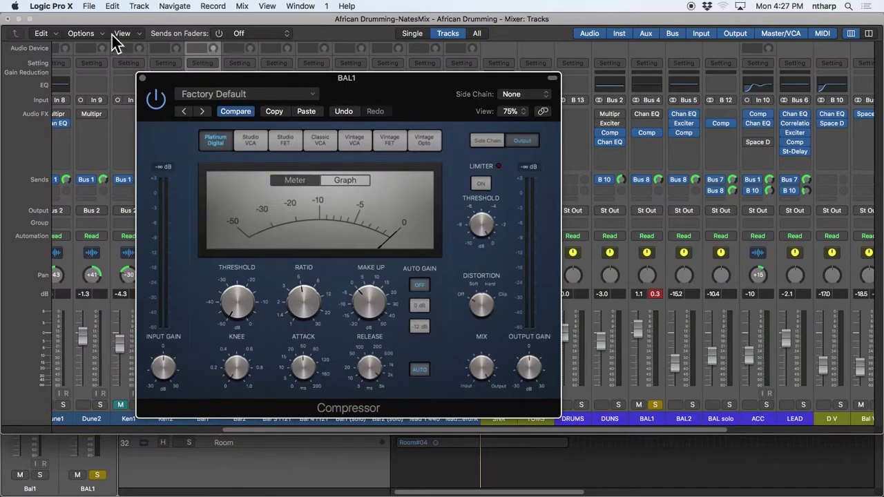
{"action": "left_click_drag", "start_coordinate": [95, 18], "coordinate": [98, 47]}
{"action": "left_click", "coordinate": [57, 25]}
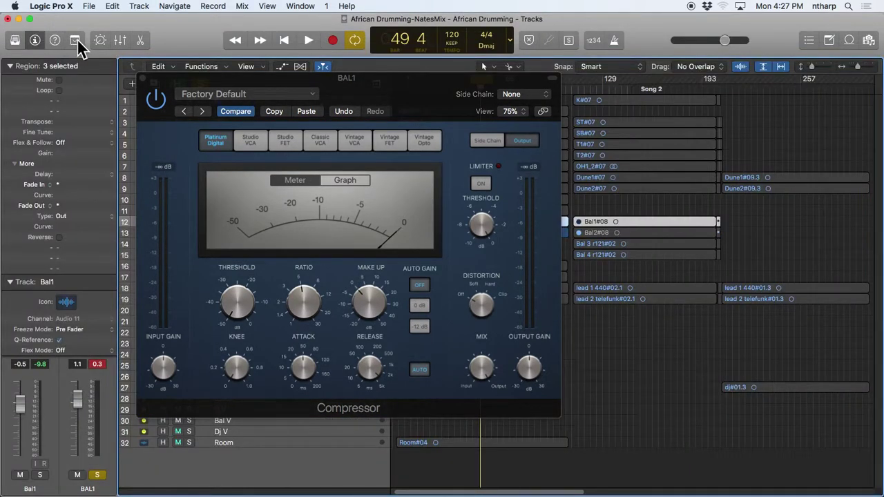
{"action": "left_click", "coordinate": [55, 39]}
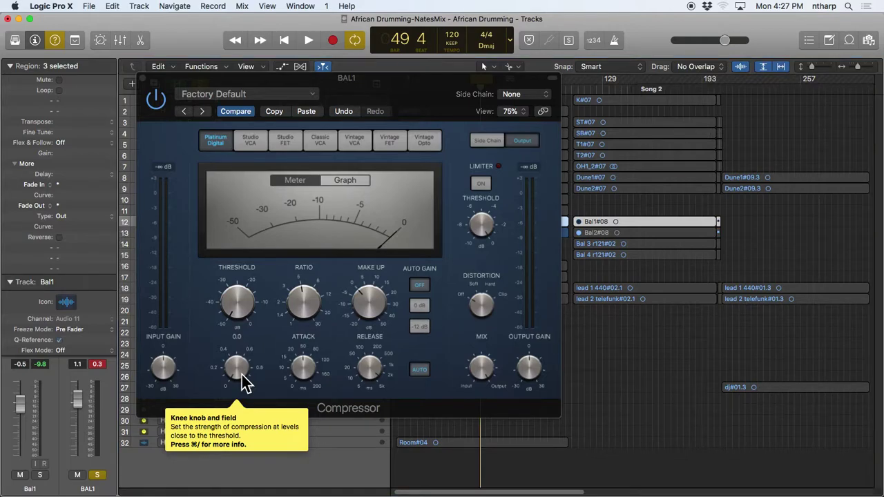
- Open the detailed help for the Knee control, read the Compressor main parameters page, and close it with Quick Help turned off
{"action": "key", "text": "super+slash"}
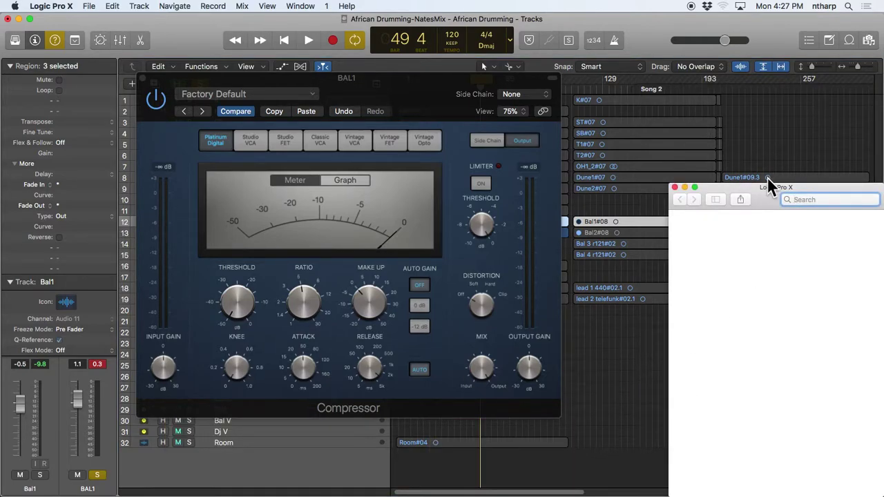
{"action": "left_click_drag", "start_coordinate": [764, 203], "coordinate": [549, 51]}
{"action": "left_click_drag", "start_coordinate": [667, 338], "coordinate": [852, 421]}
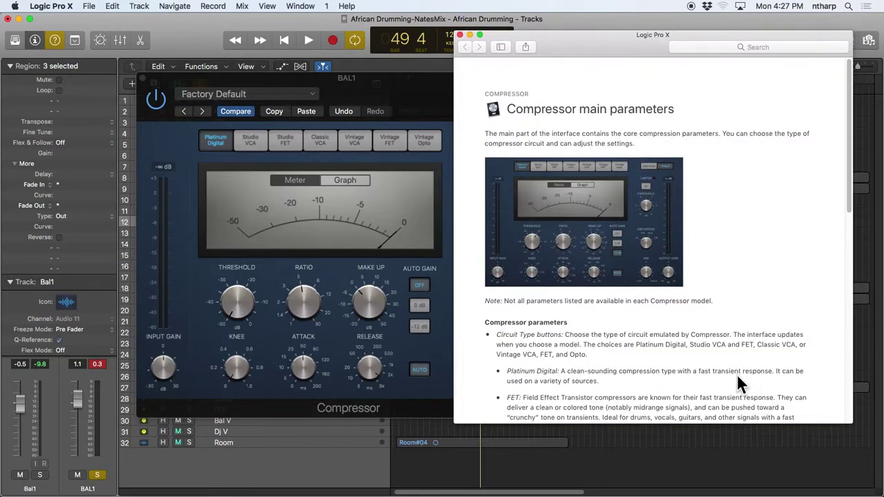
{"action": "scroll", "coordinate": [735, 376], "scroll_direction": "down", "scroll_amount": 10}
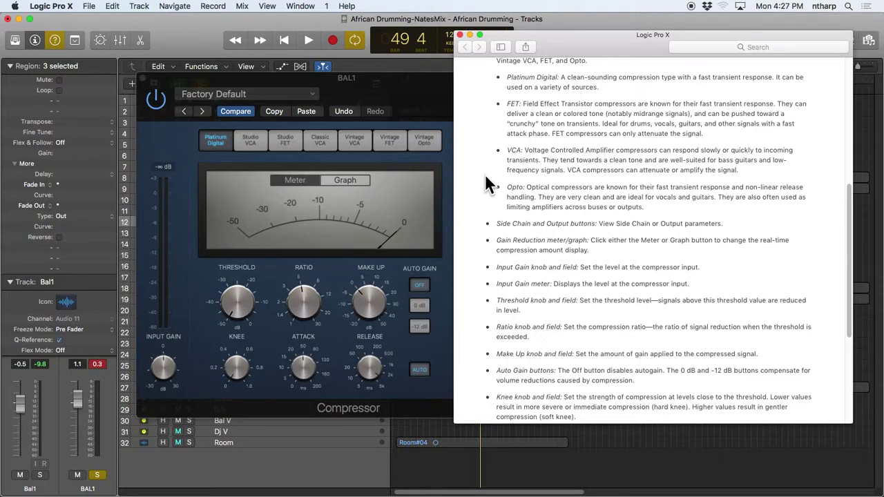
{"action": "left_click", "coordinate": [460, 34]}
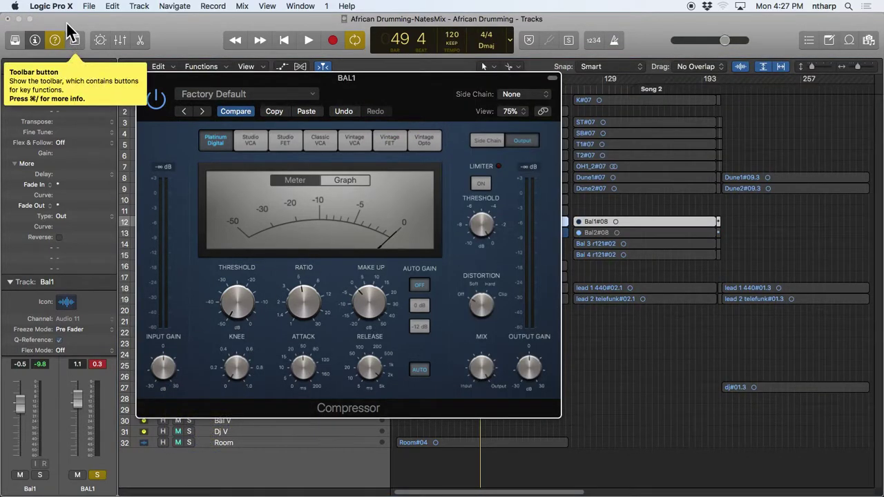
- Compare the Studio FET and Classic VCA circuit types and return the Compressor to Platinum Digital
{"action": "left_click", "coordinate": [285, 138]}
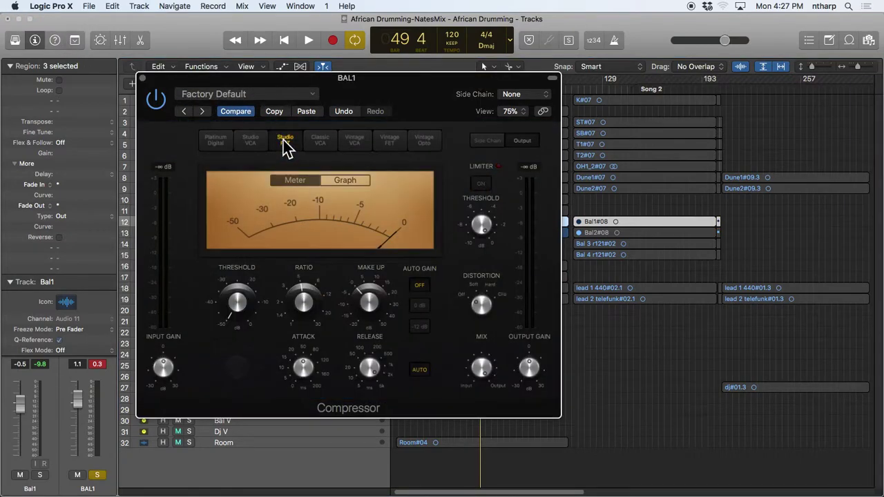
{"action": "left_click", "coordinate": [327, 147]}
{"action": "left_click", "coordinate": [295, 141]}
{"action": "left_click", "coordinate": [306, 142]}
{"action": "left_click", "coordinate": [292, 141]}
{"action": "left_click", "coordinate": [227, 142]}
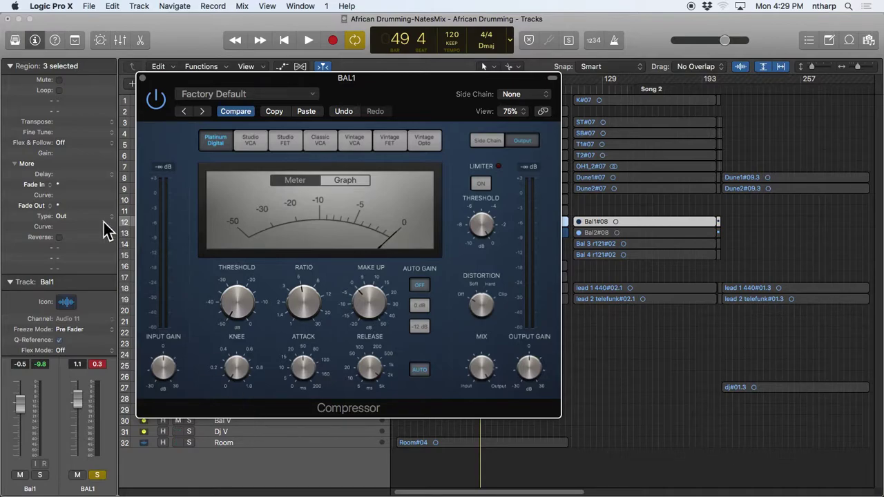
- Set the Compressor's attack to 0.0 ms
{"action": "mouse_move", "coordinate": [296, 361]}
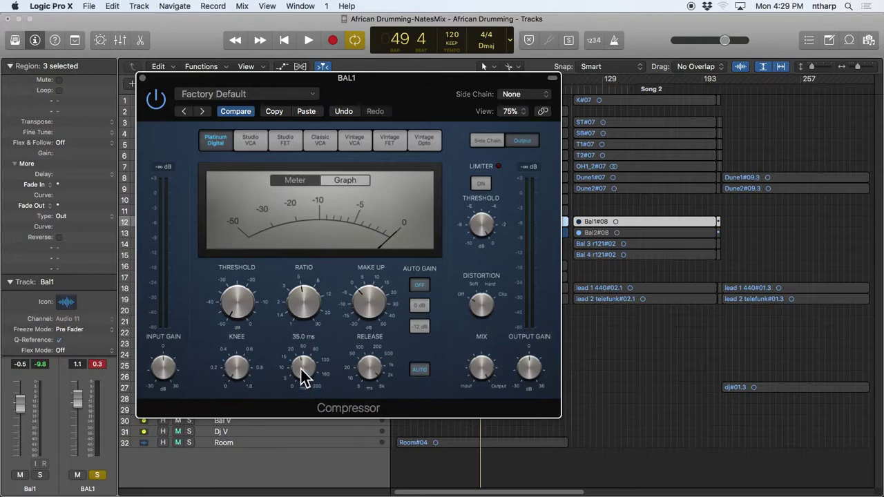
{"action": "left_click_drag", "start_coordinate": [300, 369], "coordinate": [312, 414]}
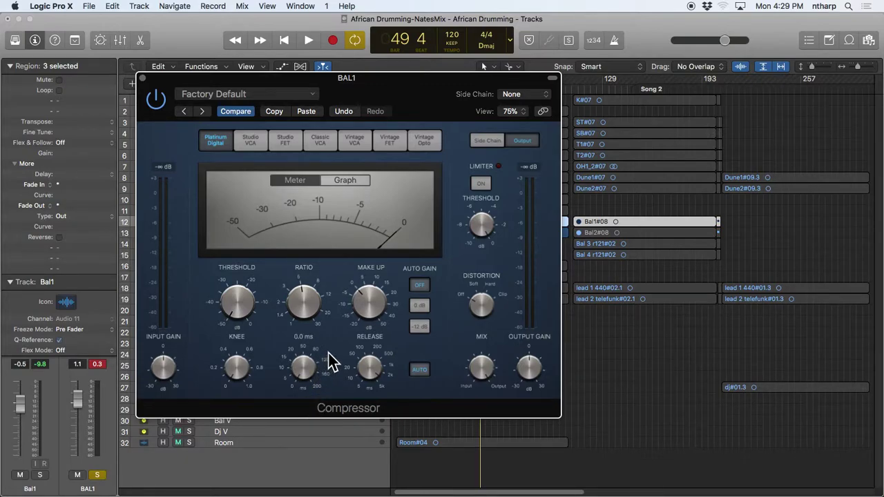
- Raise the Compressor's ratio to its maximum of 30 and reset the output gain to 0 dB
{"action": "left_click_drag", "start_coordinate": [302, 299], "coordinate": [295, 223]}
{"action": "left_click_drag", "start_coordinate": [536, 361], "coordinate": [530, 368]}
{"action": "left_click", "coordinate": [529, 367], "text": "alt"}
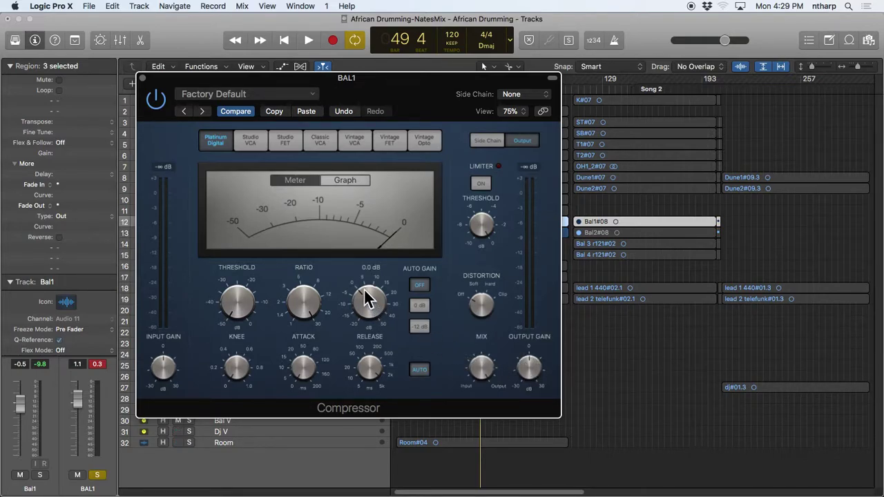
- Play the cycled balafon section while trying several make-up gains, finishing at -14.0 dB
{"action": "left_click_drag", "start_coordinate": [366, 298], "coordinate": [363, 321]}
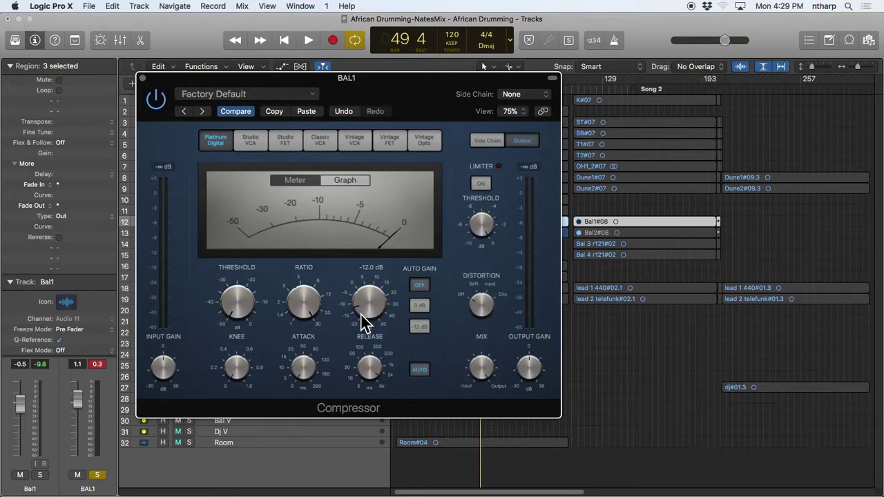
{"action": "key", "text": "space"}
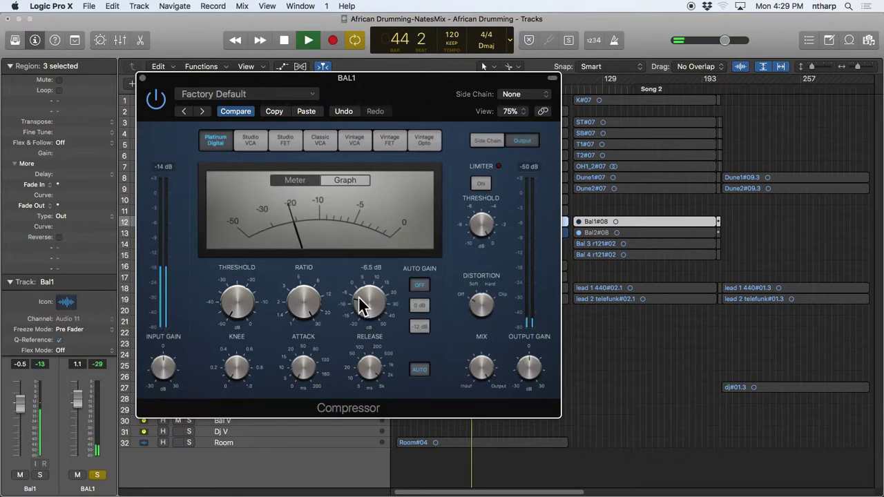
{"action": "mouse_move", "coordinate": [361, 296]}
{"action": "left_mouse_down"}
{"action": "mouse_move", "coordinate": [362, 278]}
{"action": "mouse_move", "coordinate": [365, 298]}
{"action": "left_mouse_up"}
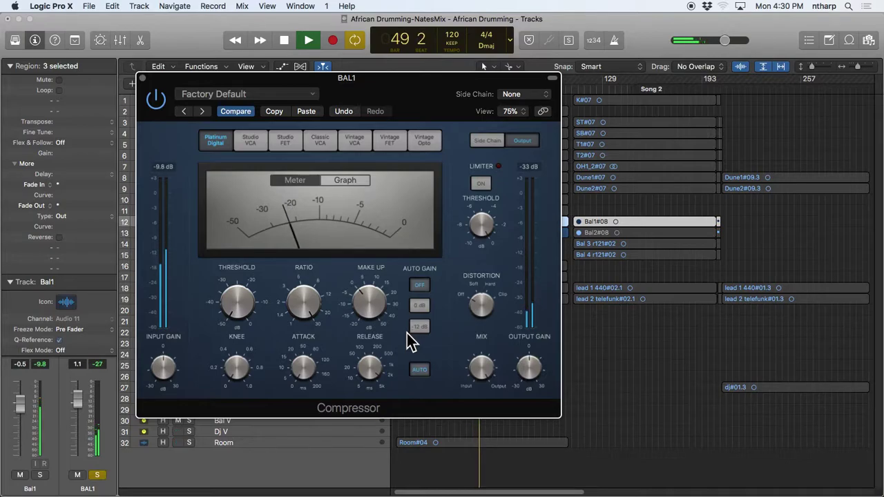
{"action": "mouse_move", "coordinate": [371, 307]}
{"action": "left_click_drag", "start_coordinate": [370, 306], "coordinate": [367, 336]}
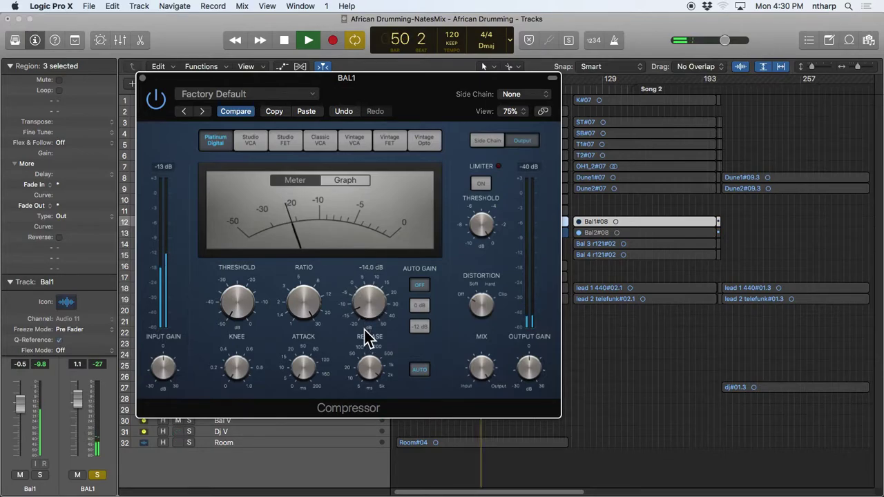
- Set Auto Gain to -12 dB and raise the make-up gain to -8.0 dB
{"action": "left_click", "coordinate": [415, 328]}
{"action": "mouse_move", "coordinate": [370, 316]}
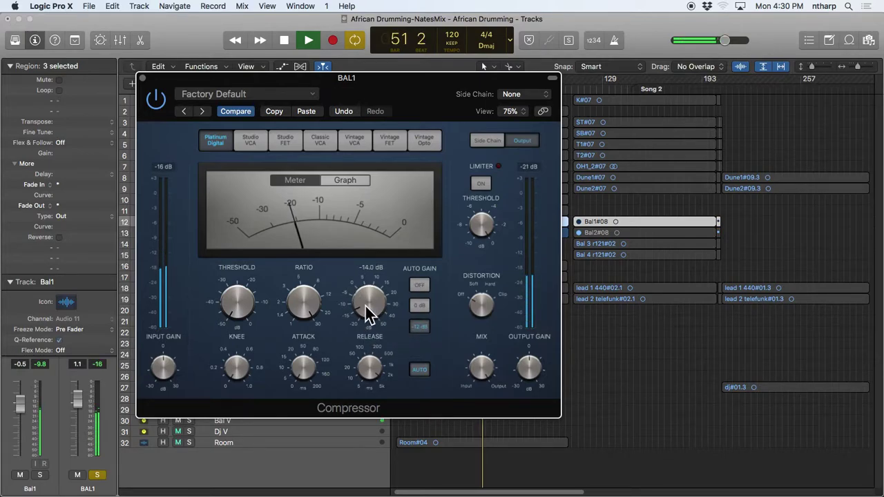
{"action": "left_click_drag", "start_coordinate": [366, 305], "coordinate": [363, 296]}
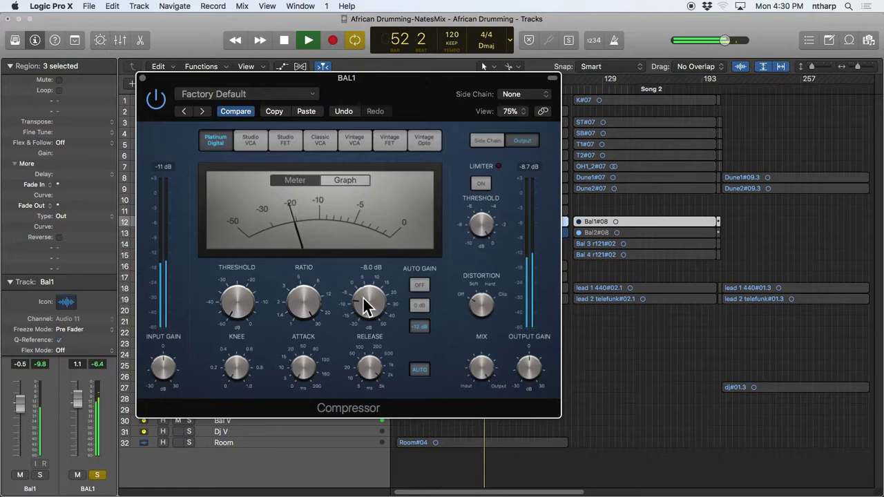
{"action": "mouse_move", "coordinate": [395, 338]}
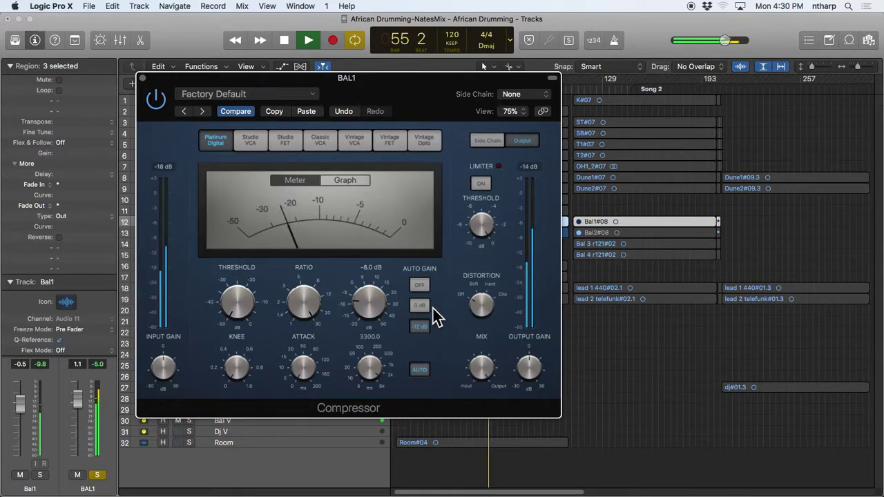
- Compare BAL1 with the Compressor bypassed and active during playback, leaving it active and stopping playback
{"action": "left_click", "coordinate": [156, 100]}
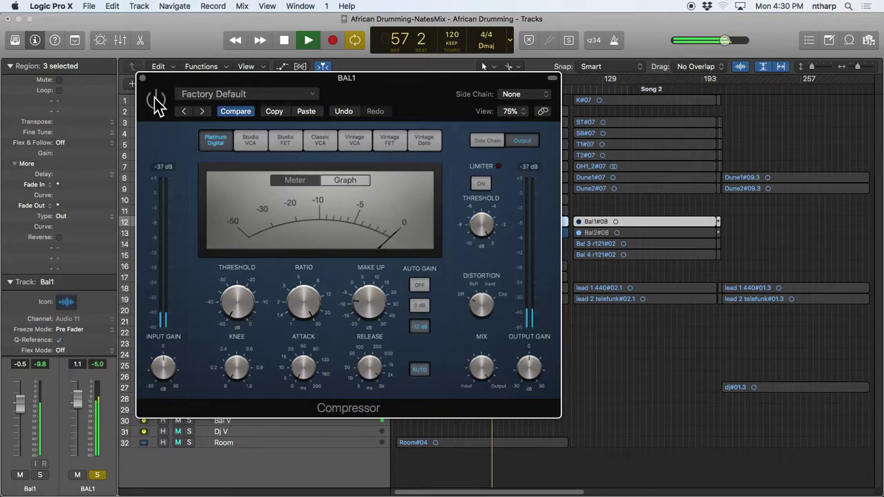
{"action": "left_click", "coordinate": [156, 100]}
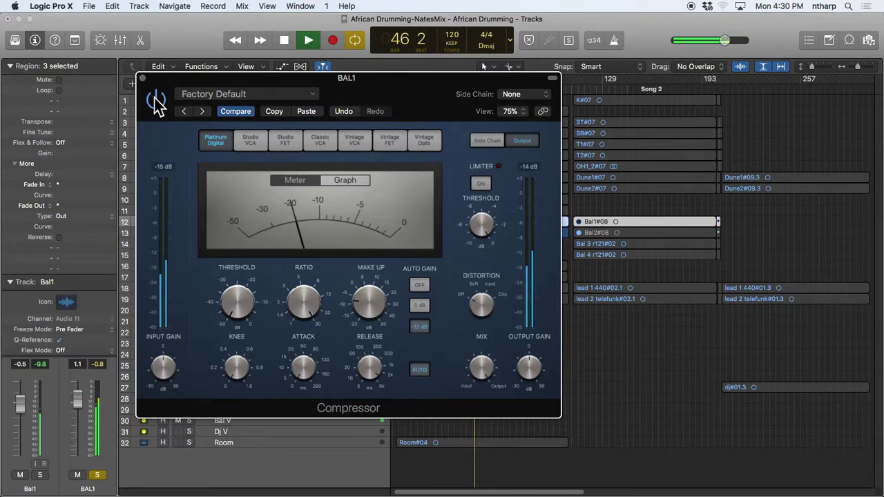
{"action": "left_click", "coordinate": [155, 100]}
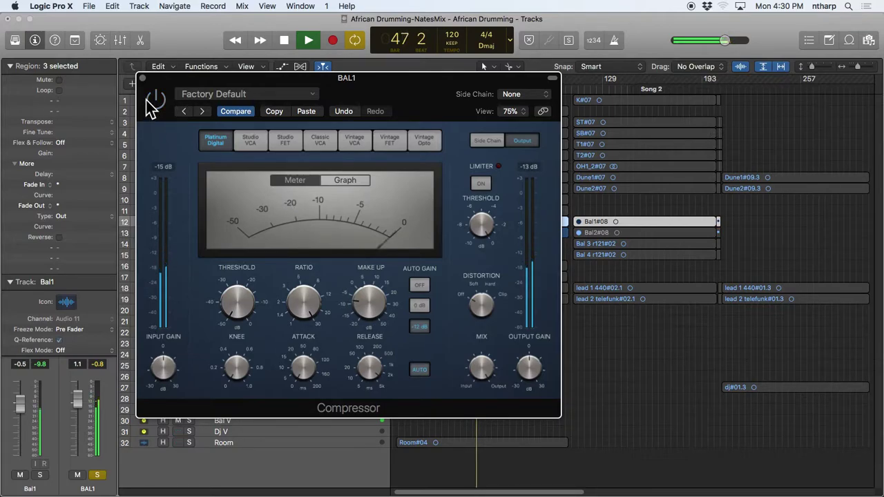
{"action": "left_click", "coordinate": [149, 103]}
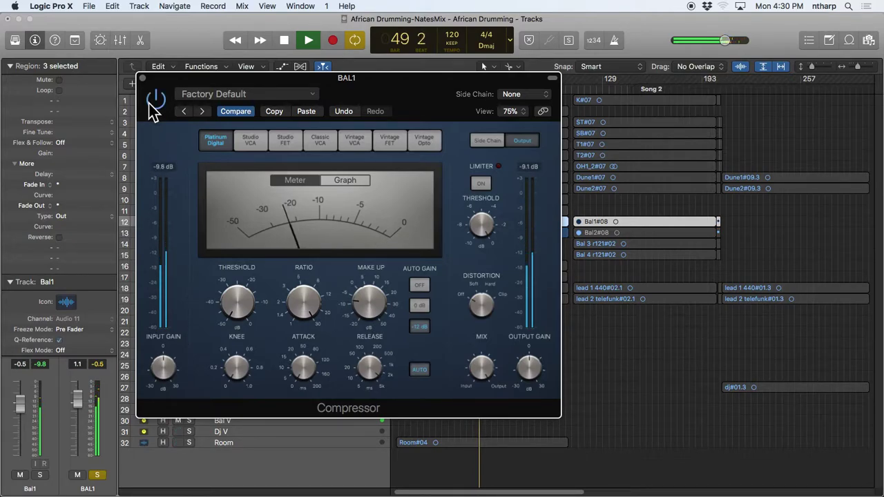
{"action": "left_click", "coordinate": [152, 107]}
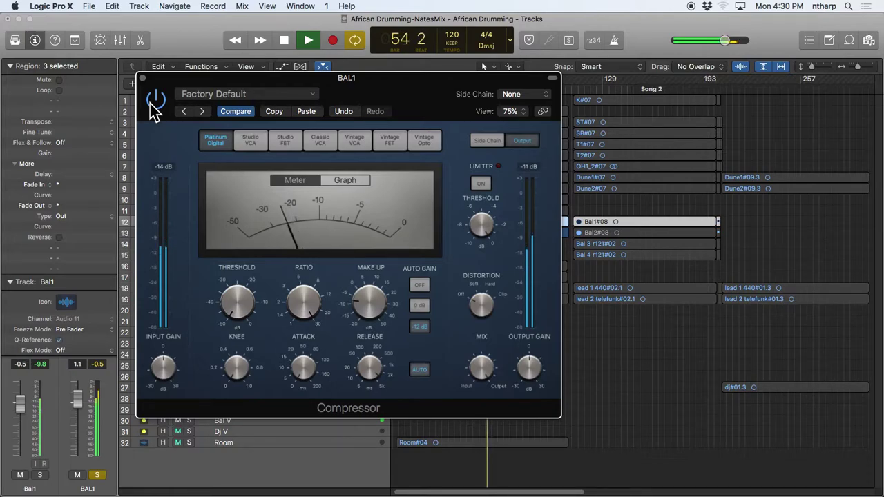
{"action": "key", "text": "space"}
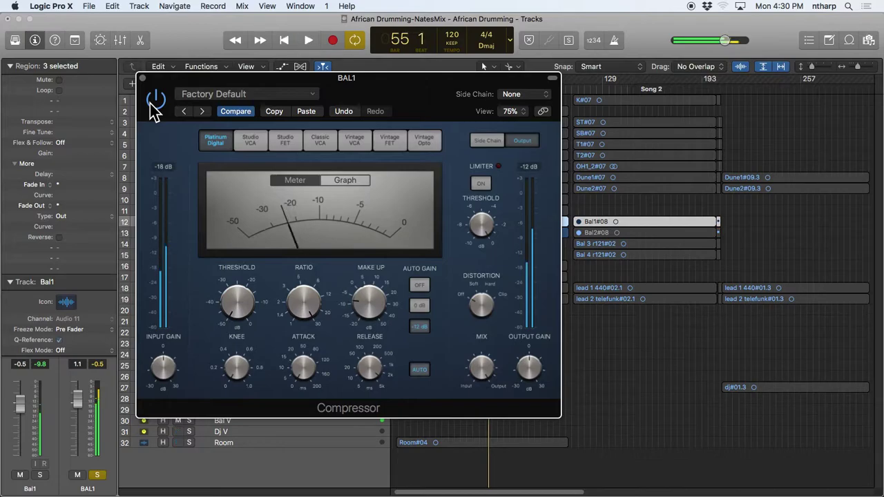
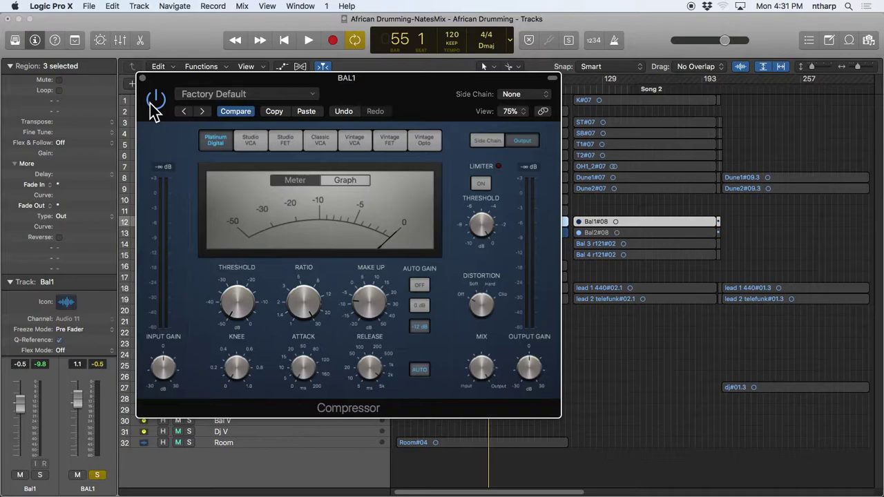
- Shift the cycle range into Song 2 and unmute the Bal1#08 and Bal2#08 regions
{"action": "left_click_drag", "start_coordinate": [339, 98], "coordinate": [388, 301]}
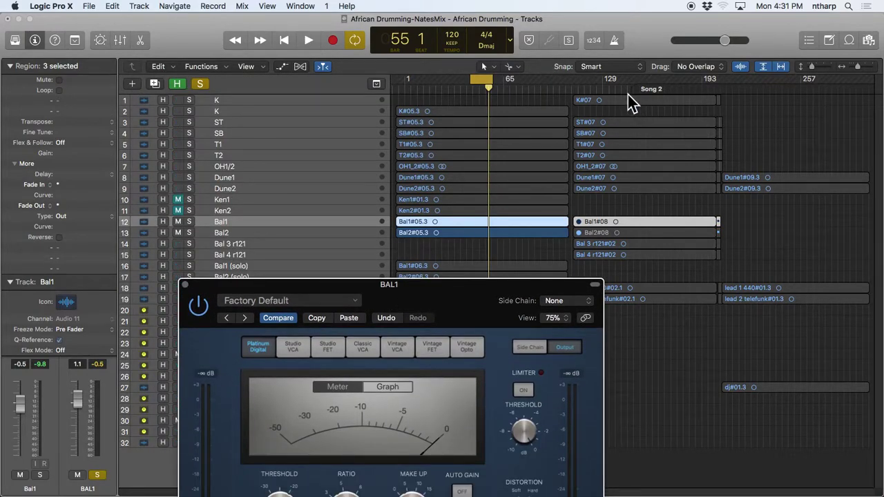
{"action": "left_click_drag", "start_coordinate": [609, 89], "coordinate": [634, 80]}
{"action": "left_click", "coordinate": [603, 222]}
{"action": "left_click", "coordinate": [605, 233], "text": "shift"}
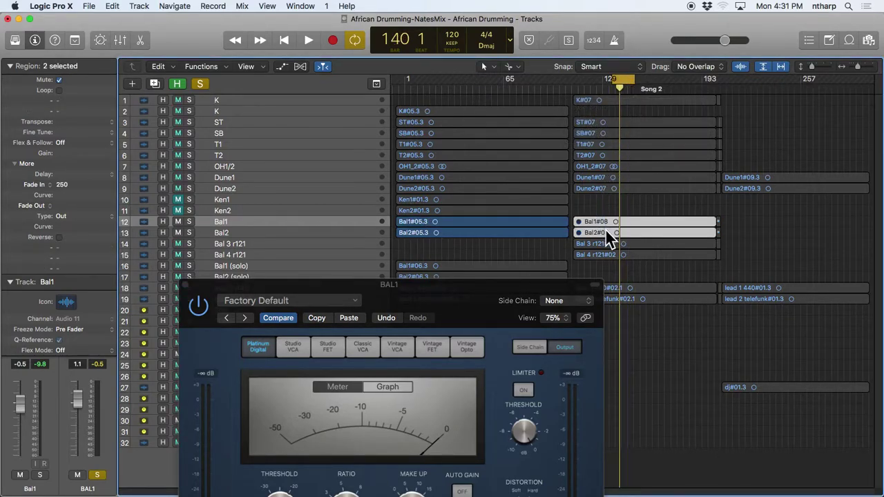
{"action": "right_click", "coordinate": [605, 231]}
{"action": "left_click", "coordinate": [635, 234]}
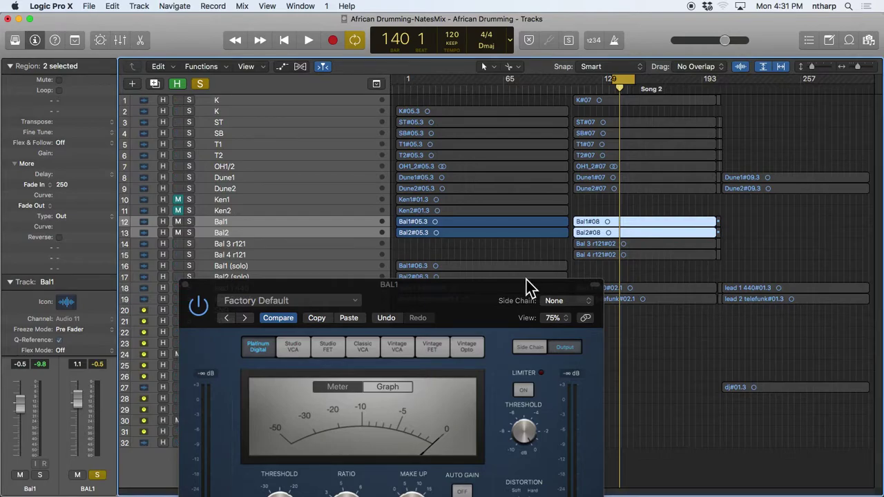
- Play the Song 2 cycle with the Compressor window back in full view and set the attack to 5.0 ms
{"action": "key", "text": "space"}
{"action": "left_click_drag", "start_coordinate": [526, 279], "coordinate": [516, 108]}
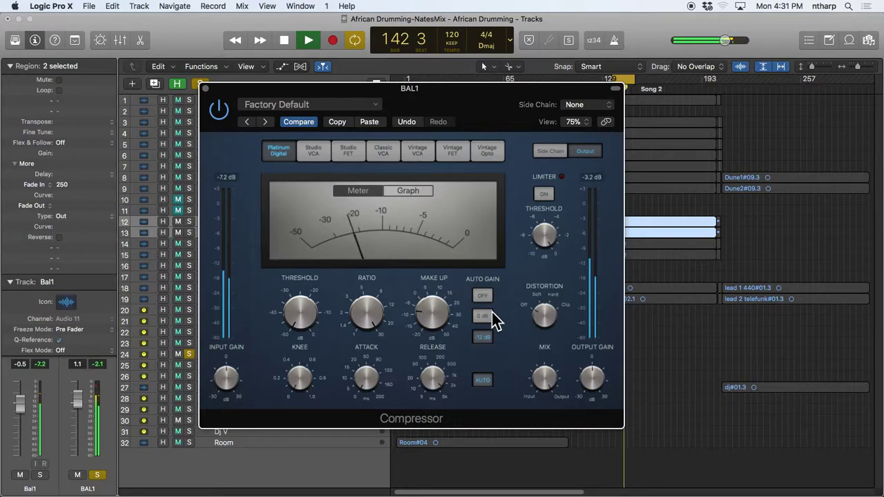
{"action": "mouse_move", "coordinate": [366, 389]}
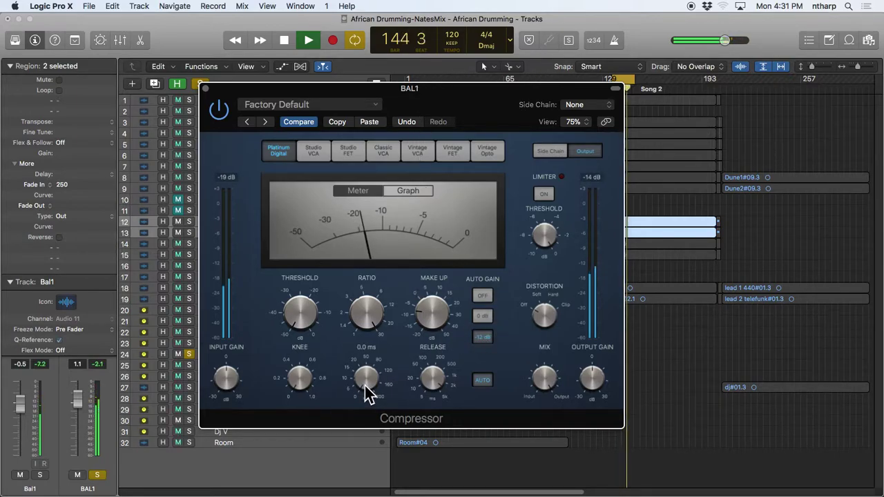
{"action": "mouse_move", "coordinate": [365, 388]}
{"action": "left_mouse_down"}
{"action": "mouse_move", "coordinate": [358, 379]}
{"action": "mouse_move", "coordinate": [362, 386]}
{"action": "left_mouse_up"}
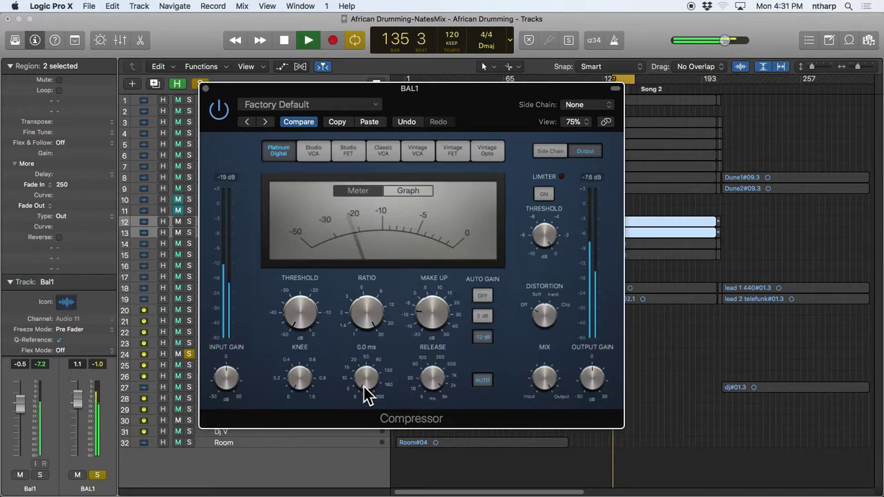
{"action": "left_click_drag", "start_coordinate": [368, 393], "coordinate": [353, 379]}
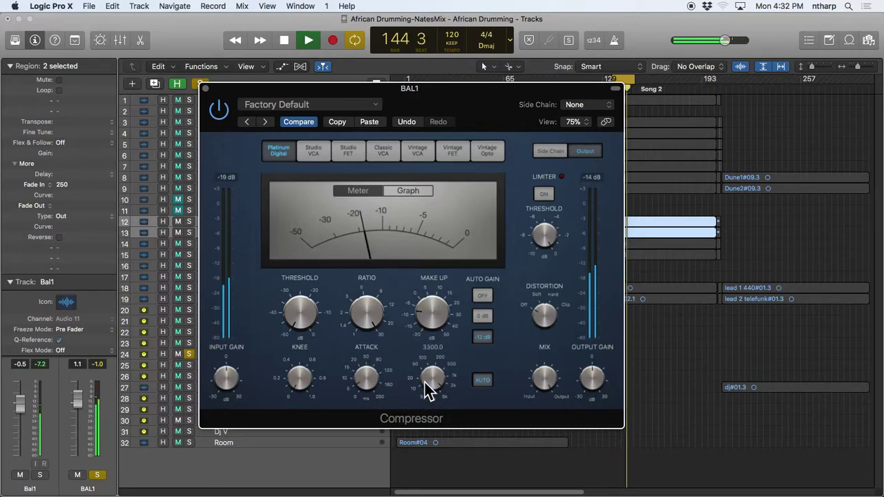
- Try a shorter release of 68.0 ms together with a faster attack of 1.5 ms
{"action": "scroll", "coordinate": [432, 380], "scroll_direction": "down", "scroll_amount": 5}
{"action": "scroll", "coordinate": [432, 388], "scroll_direction": "down", "scroll_amount": 4}
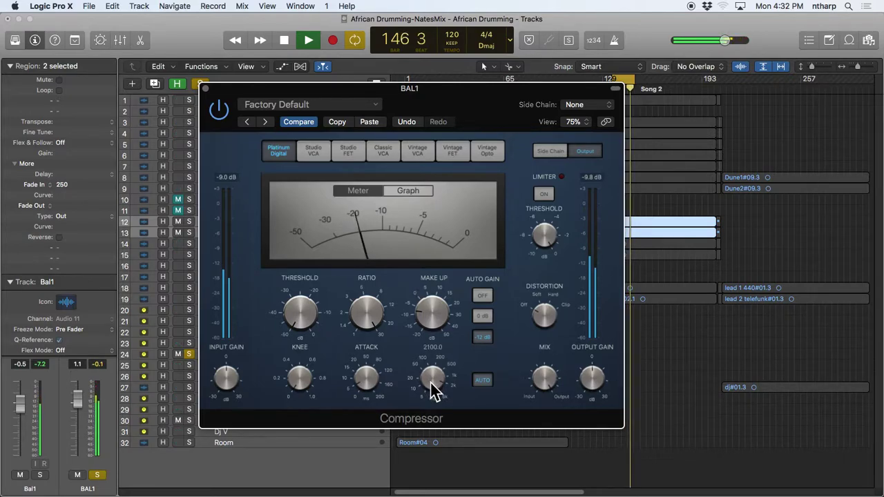
{"action": "left_click_drag", "start_coordinate": [430, 385], "coordinate": [419, 458]}
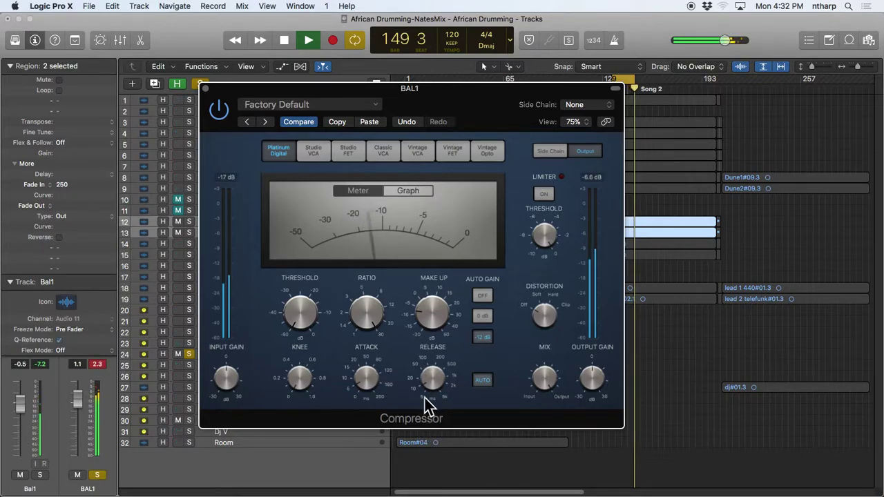
{"action": "left_click_drag", "start_coordinate": [427, 390], "coordinate": [426, 372]}
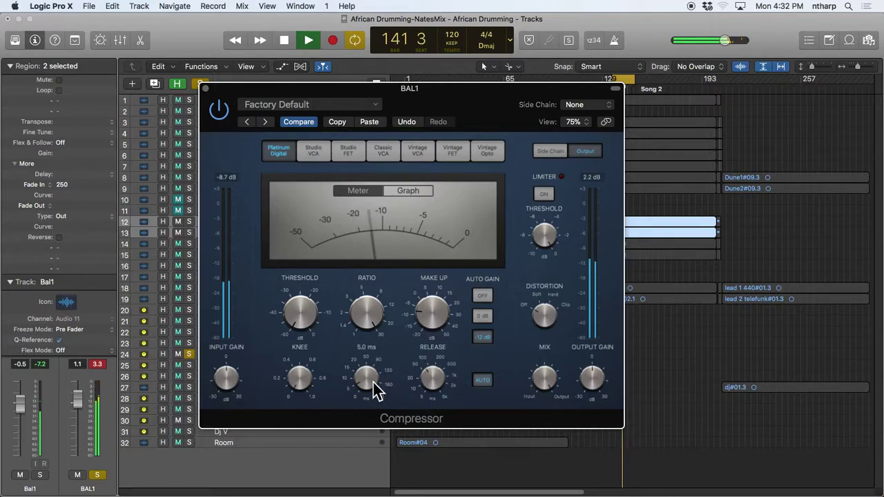
{"action": "left_click_drag", "start_coordinate": [366, 383], "coordinate": [363, 390]}
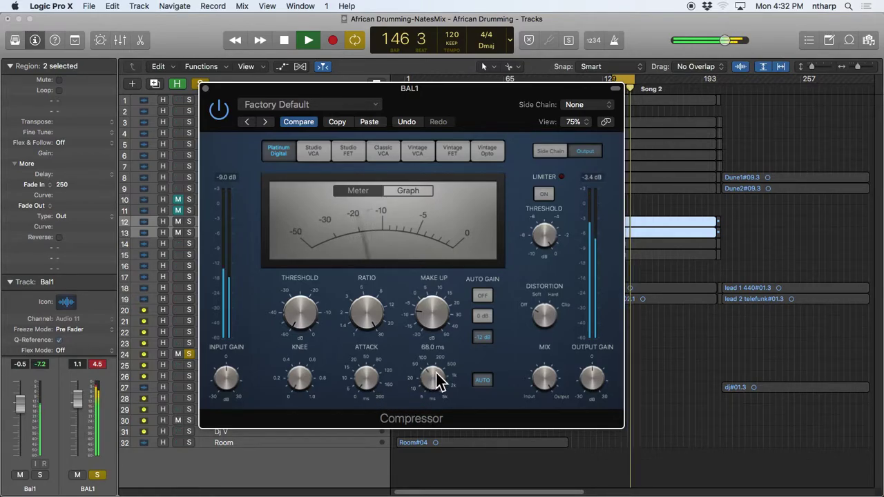
{"action": "mouse_move", "coordinate": [366, 392]}
{"action": "left_mouse_down"}
{"action": "mouse_move", "coordinate": [363, 381]}
{"action": "mouse_move", "coordinate": [364, 388]}
{"action": "left_mouse_up"}
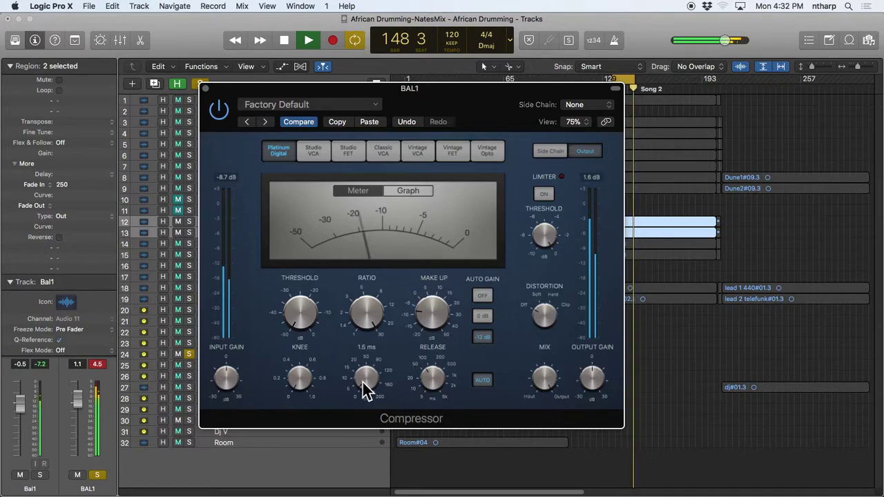
- Turn off automatic release and set the Compressor's release to 140.0 ms
{"action": "left_click", "coordinate": [481, 381]}
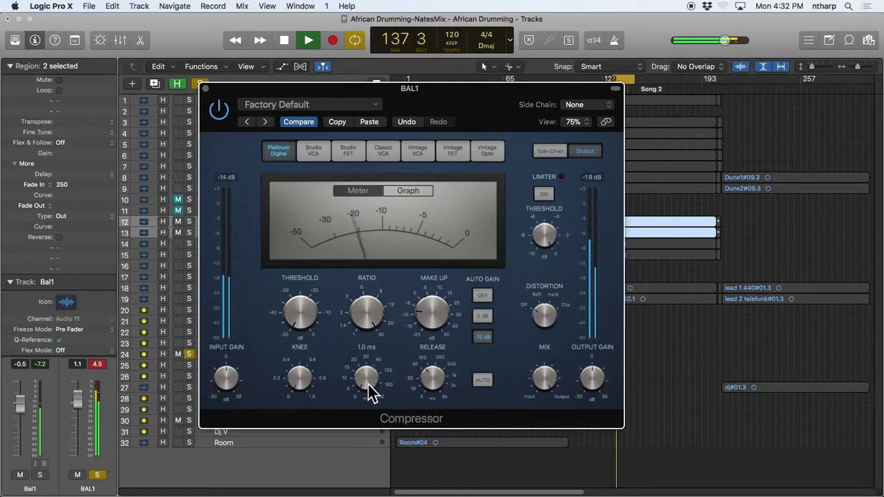
{"action": "scroll", "coordinate": [427, 384], "scroll_direction": "up", "scroll_amount": 4}
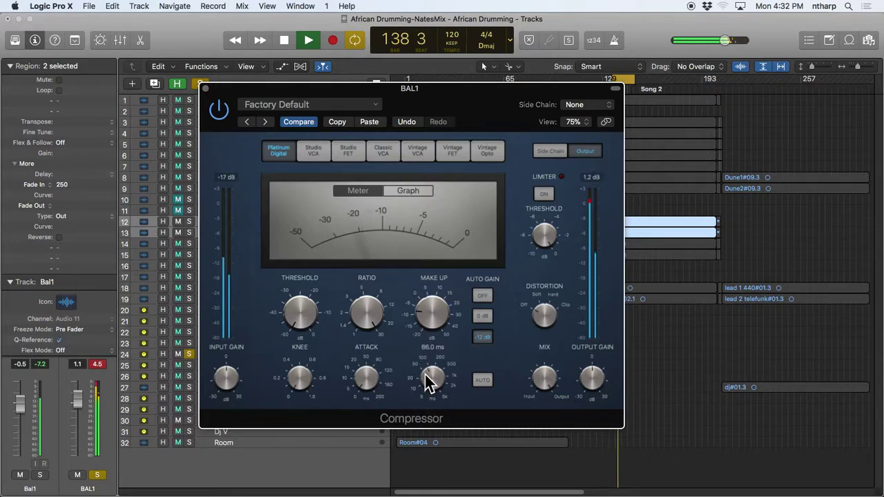
{"action": "scroll", "coordinate": [427, 378], "scroll_direction": "up", "scroll_amount": 2}
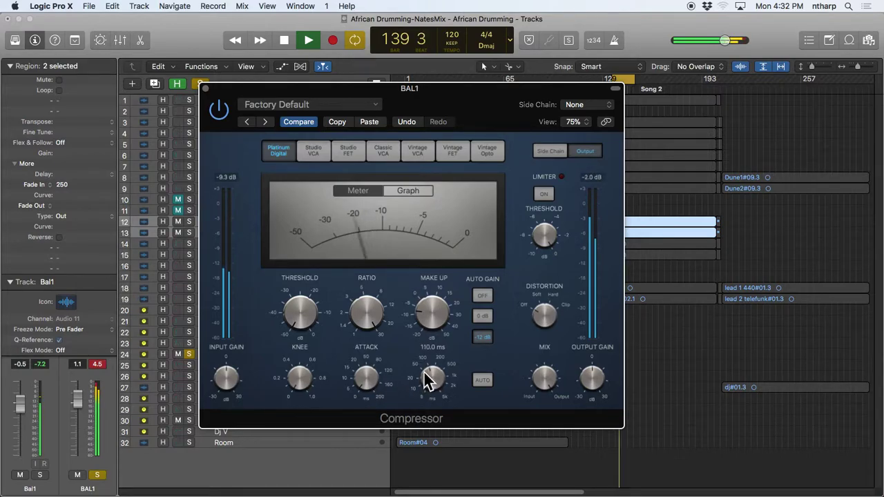
{"action": "scroll", "coordinate": [426, 378], "scroll_direction": "up", "scroll_amount": 2}
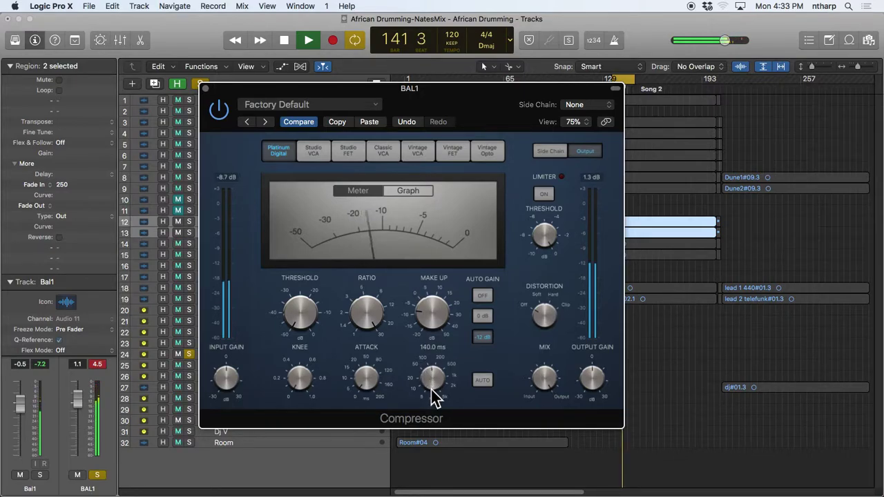
- Compare attack times of 47.0 ms and 3.0 ms, return the attack to 0.0 ms and stop playback
{"action": "left_click_drag", "start_coordinate": [366, 385], "coordinate": [370, 350]}
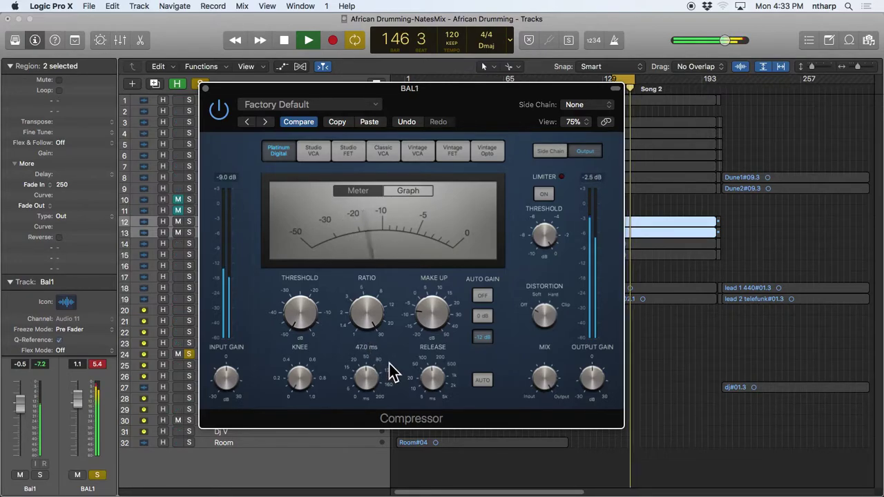
{"action": "left_click_drag", "start_coordinate": [361, 370], "coordinate": [361, 399]}
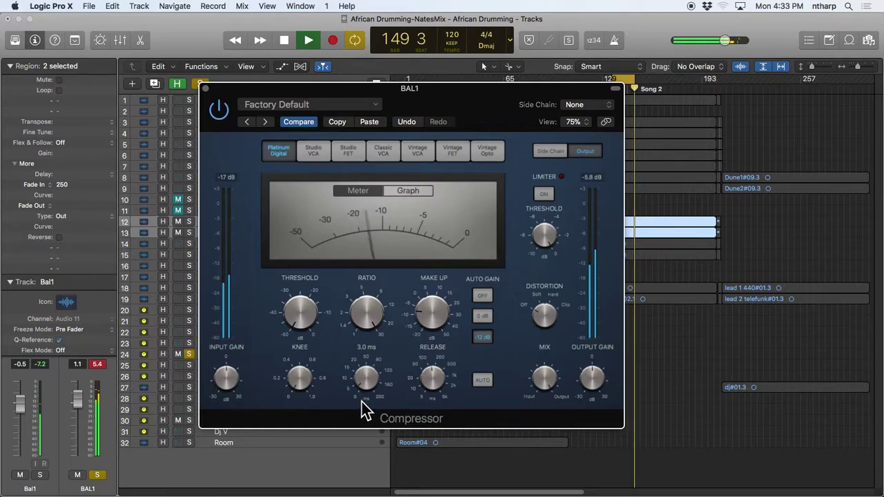
{"action": "left_click_drag", "start_coordinate": [362, 403], "coordinate": [363, 406]}
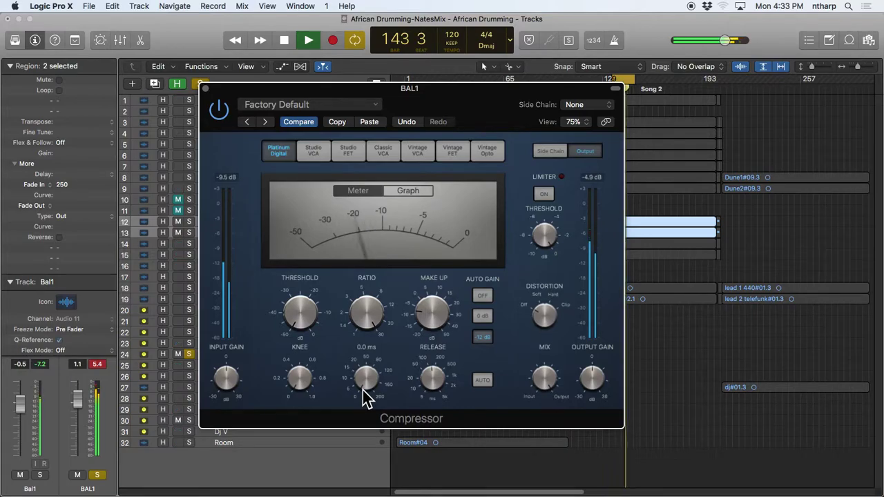
{"action": "key", "text": "space"}
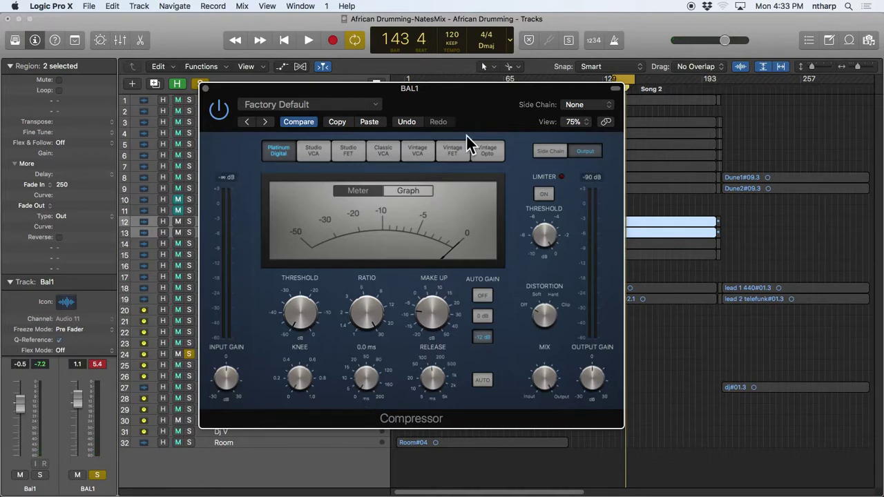
- Mute Bal1 and Bal2, solo Bal 3 r121 and Bal 4 r121, and play the Song 2 cycle
{"action": "left_click_drag", "start_coordinate": [460, 105], "coordinate": [644, 297]}
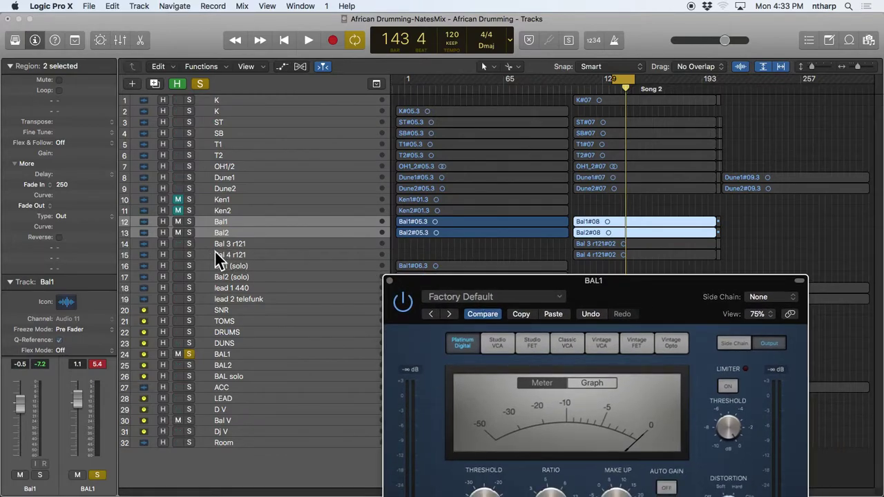
{"action": "left_click", "coordinate": [178, 247]}
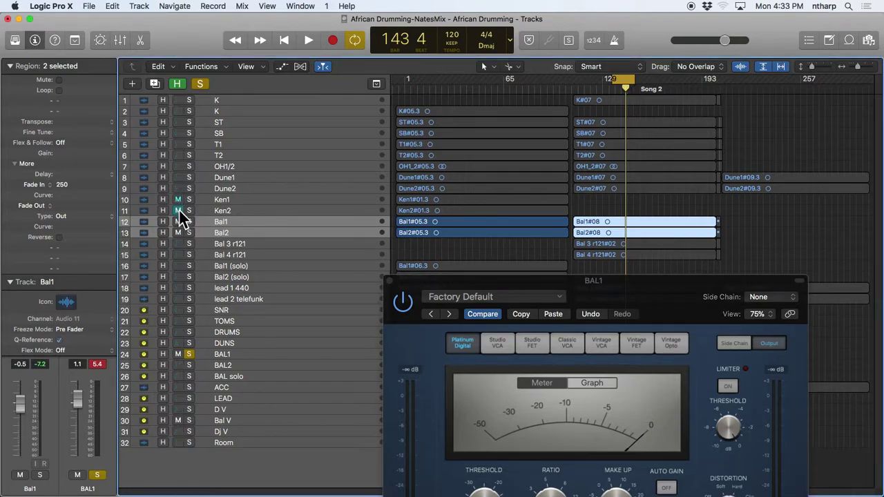
{"action": "left_click", "coordinate": [178, 221]}
{"action": "left_click", "coordinate": [178, 232]}
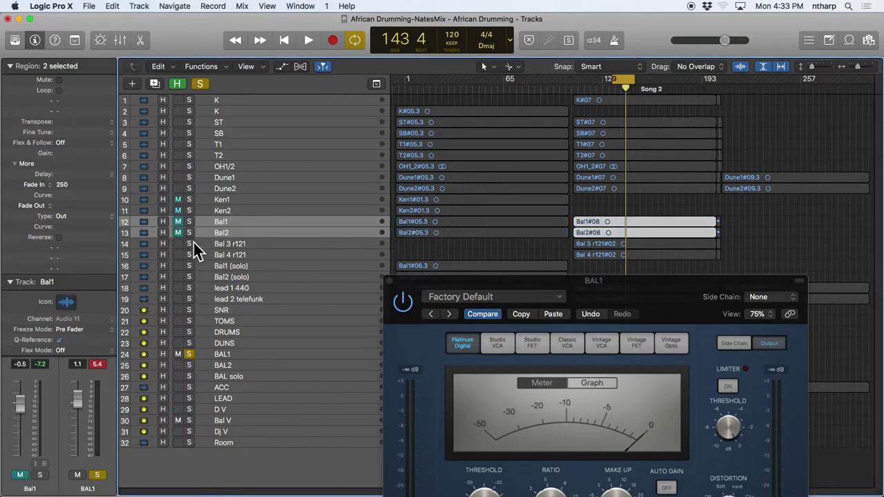
{"action": "left_click", "coordinate": [189, 244]}
{"action": "left_click", "coordinate": [189, 254]}
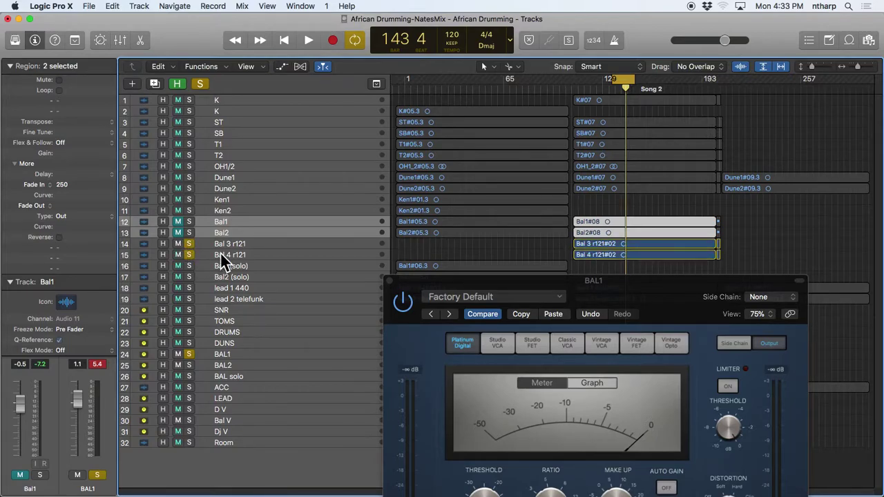
{"action": "key", "text": "space"}
{"action": "left_click_drag", "start_coordinate": [459, 284], "coordinate": [464, 217]}
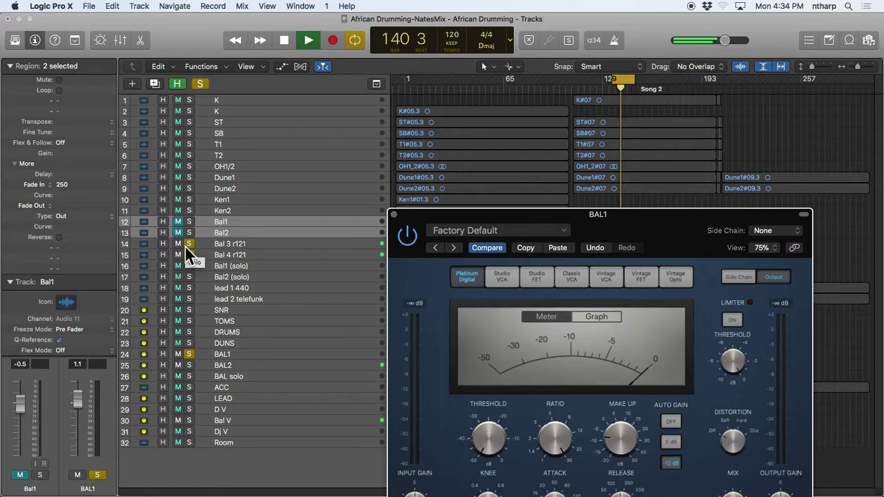
- Switch the solos from Bal 3 r121 and Bal 4 r121 to Bal1 and Bal2 while the cycle plays
{"action": "left_click", "coordinate": [190, 254]}
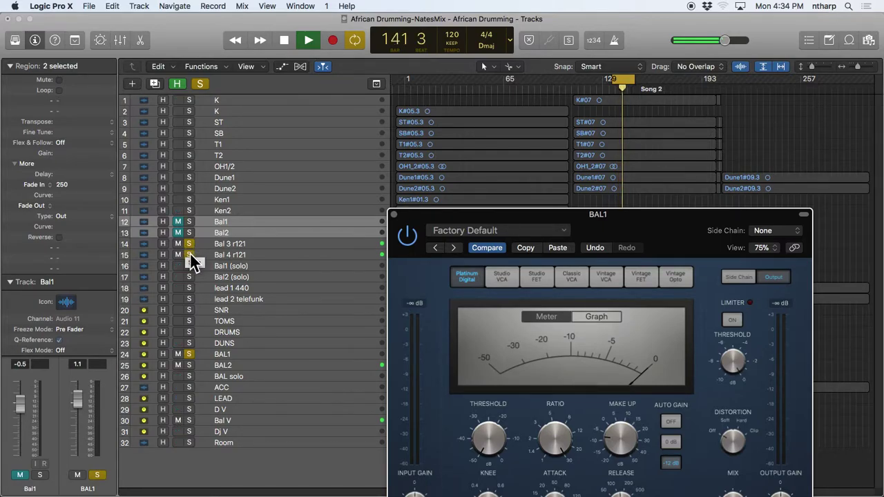
{"action": "left_click", "coordinate": [188, 254]}
{"action": "left_click", "coordinate": [188, 243]}
{"action": "left_click", "coordinate": [188, 222]}
{"action": "left_click", "coordinate": [189, 232]}
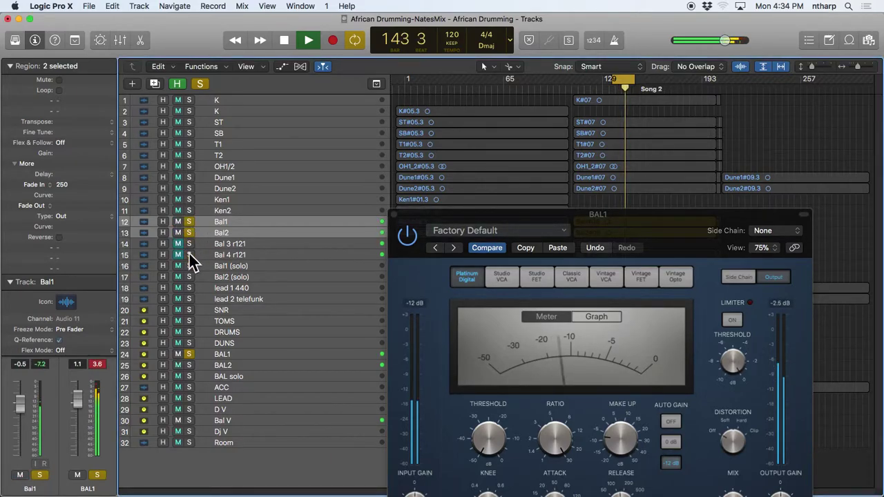
- Switch the BAL1 Compressor to the Studio VCA circuit and adjust its threshold and attack, with a release of 32.0 ms
{"action": "left_click_drag", "start_coordinate": [525, 221], "coordinate": [484, 74]}
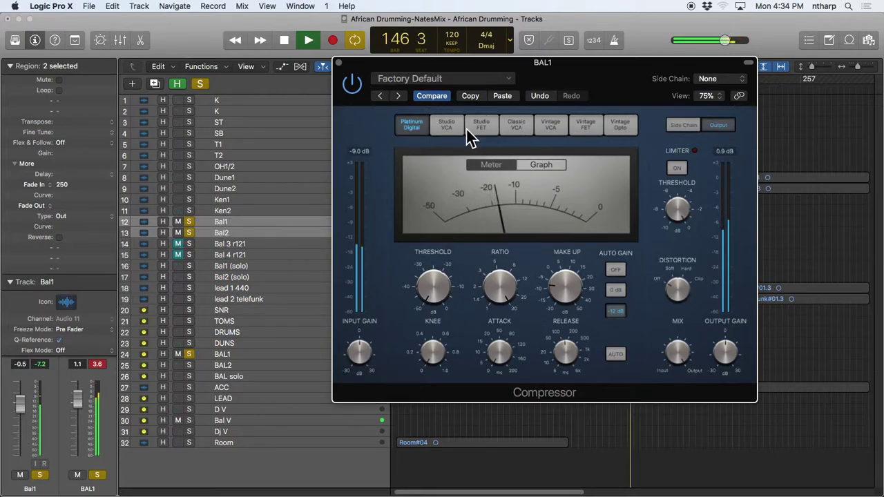
{"action": "left_click", "coordinate": [448, 127]}
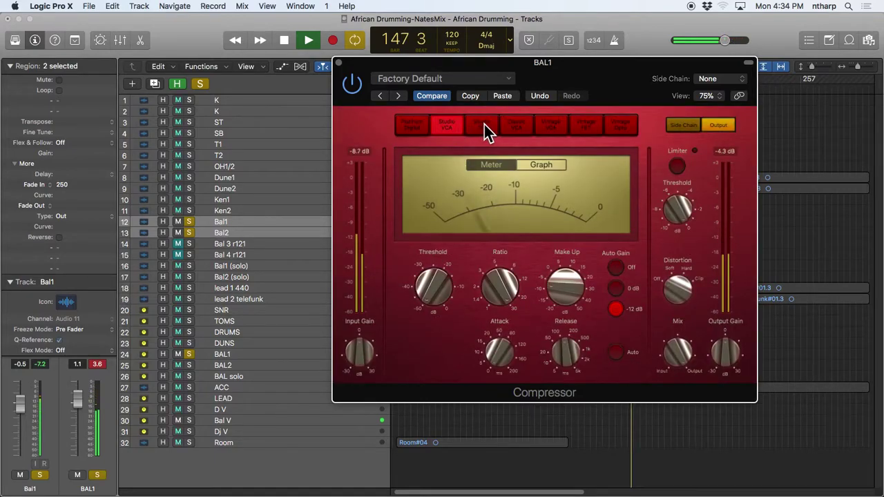
{"action": "left_click_drag", "start_coordinate": [431, 283], "coordinate": [421, 241]}
{"action": "mouse_move", "coordinate": [509, 351]}
{"action": "left_mouse_down"}
{"action": "mouse_move", "coordinate": [496, 331]}
{"action": "mouse_move", "coordinate": [502, 345]}
{"action": "left_mouse_up"}
{"action": "left_click_drag", "start_coordinate": [562, 350], "coordinate": [564, 366]}
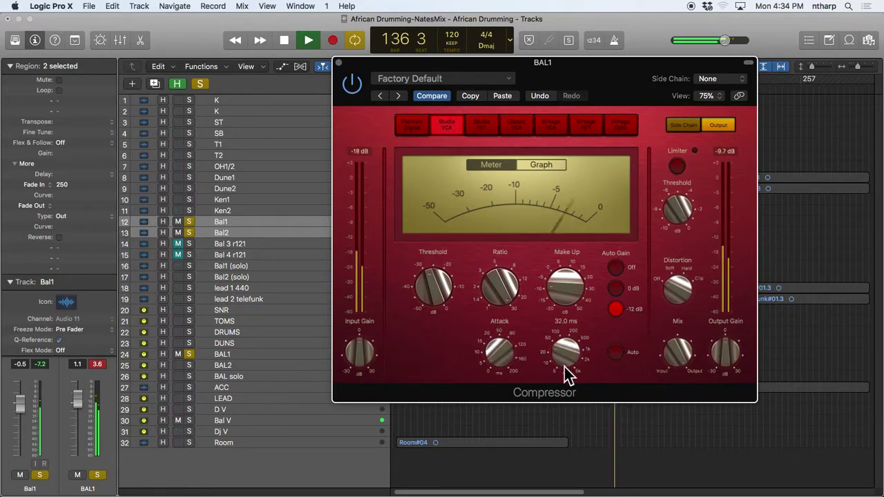
- Set the Studio VCA compressor's ratio to 8.0:1 and readjust its threshold
{"action": "left_click_drag", "start_coordinate": [500, 308], "coordinate": [509, 327]}
{"action": "left_click_drag", "start_coordinate": [427, 296], "coordinate": [430, 296]}
{"action": "left_click_drag", "start_coordinate": [493, 288], "coordinate": [509, 304]}
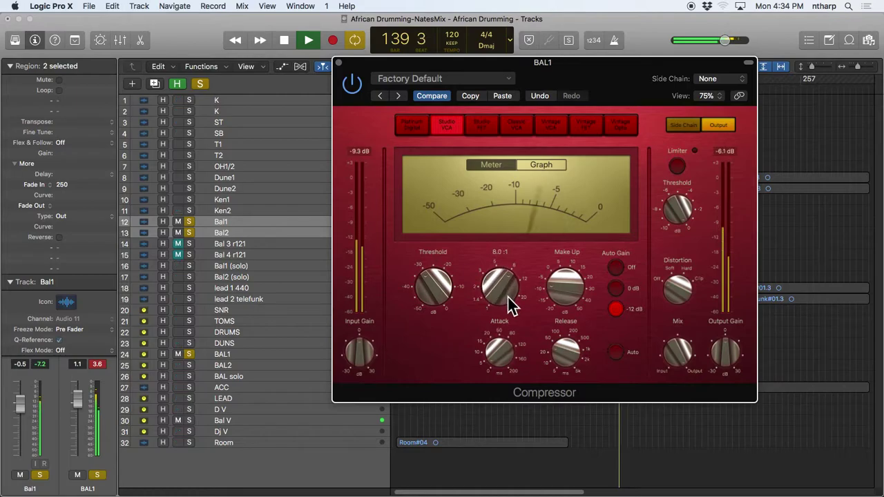
{"action": "left_click_drag", "start_coordinate": [438, 281], "coordinate": [443, 300]}
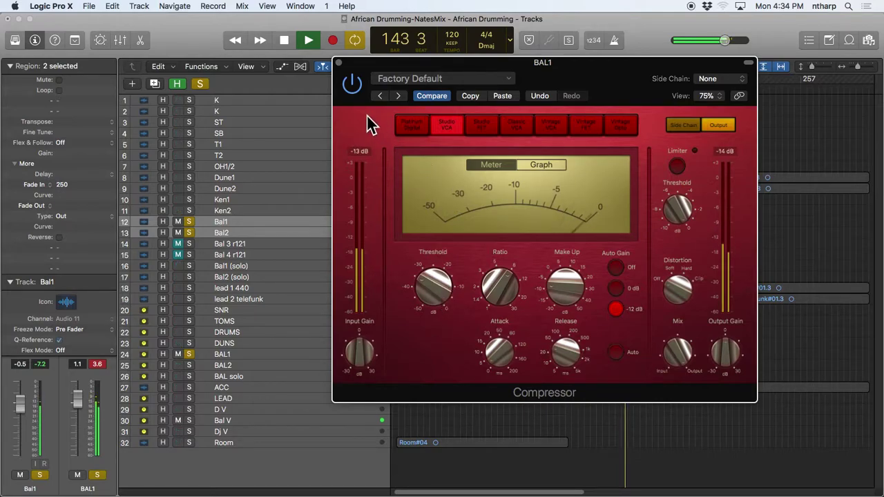
- Audition Bal 3 r121 and Bal 4 r121 by moving the solos over from Bal1 and Bal2, and stop playback
{"action": "left_click", "coordinate": [178, 244]}
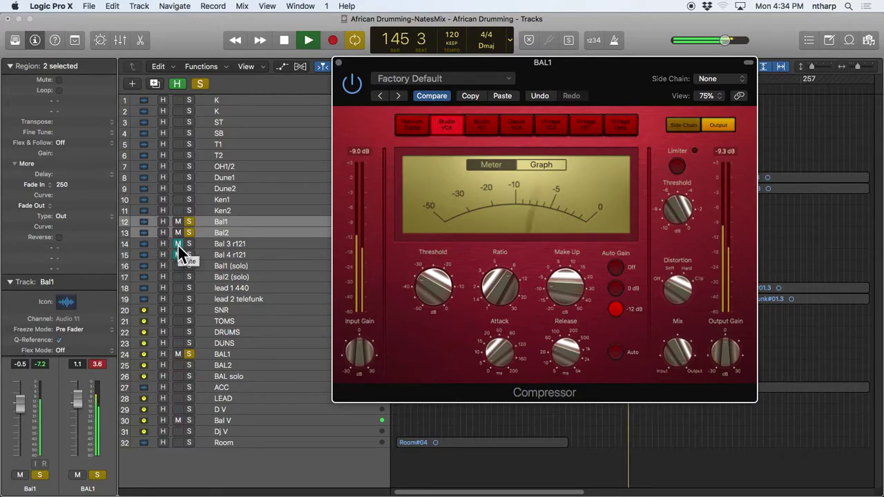
{"action": "left_click", "coordinate": [177, 243], "text": "alt"}
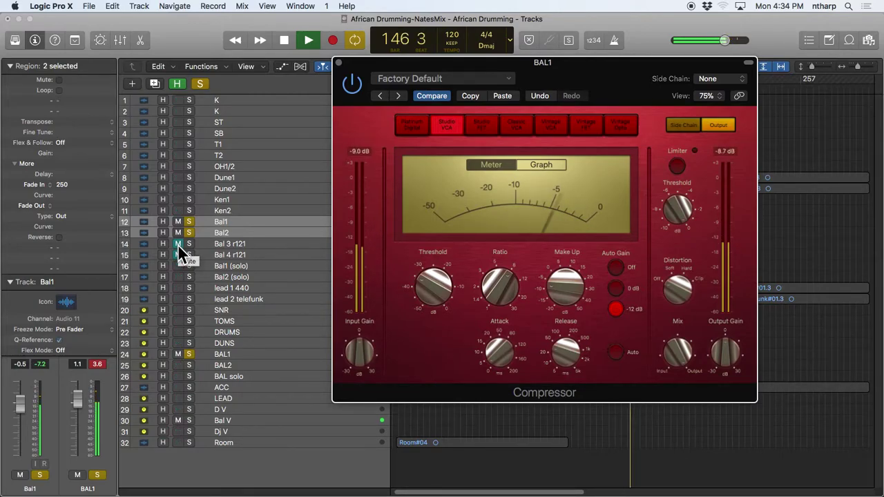
{"action": "left_click", "coordinate": [178, 244], "text": "alt"}
{"action": "left_click", "coordinate": [187, 253]}
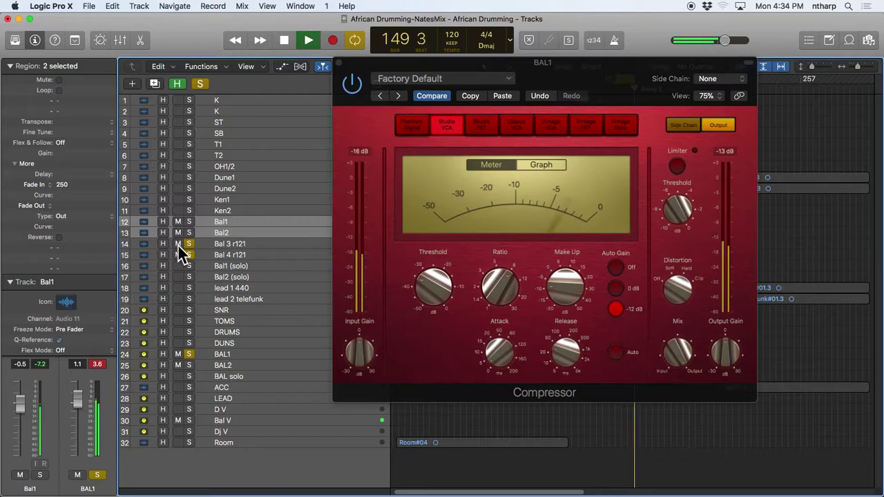
{"action": "left_click", "coordinate": [178, 246], "text": "alt"}
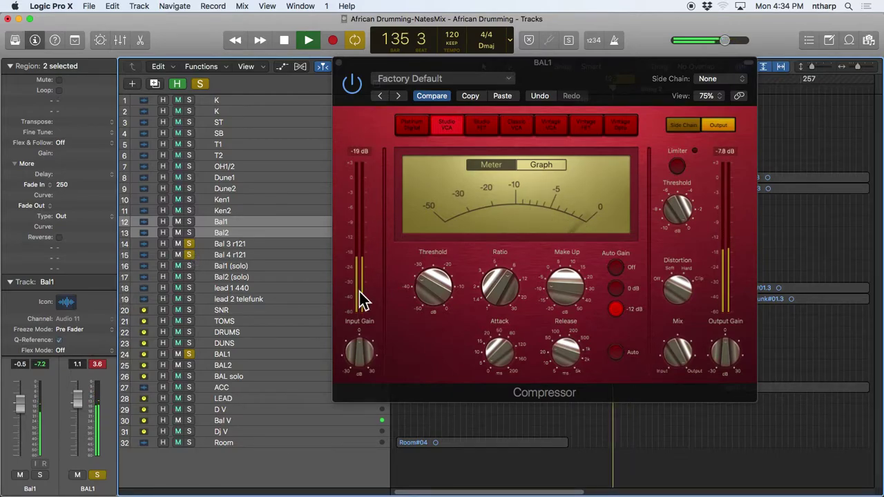
{"action": "key", "text": "space"}
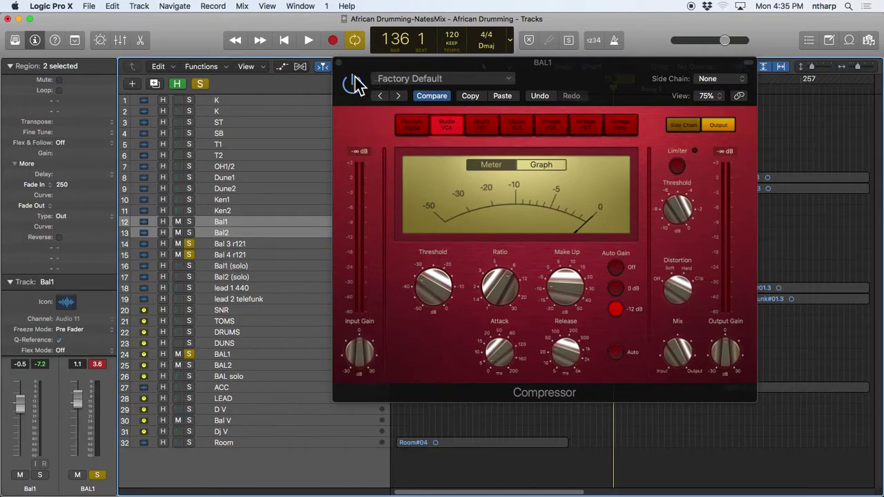
- Compare the soloed r121 pair with the Compressor bypassed and active, raise the system volume, and leave the Compressor bypassed
{"action": "key", "text": "space"}
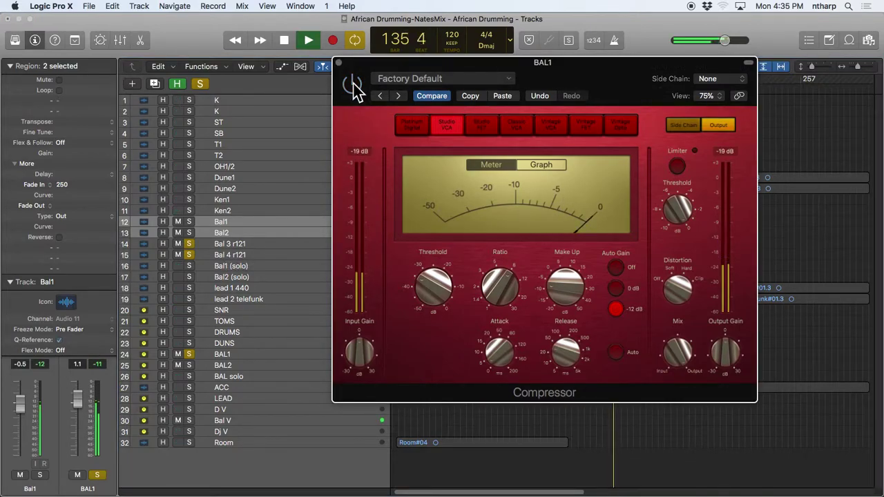
{"action": "left_click", "coordinate": [353, 86]}
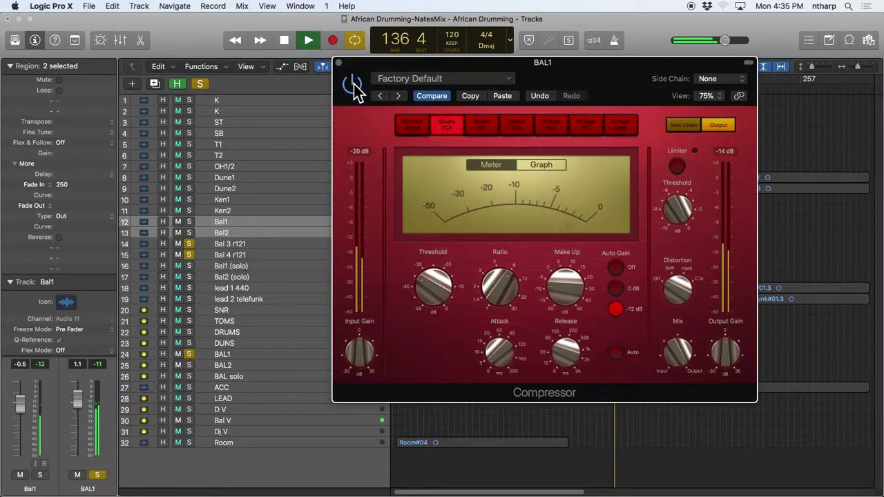
{"action": "key", "text": "XF86AudioRaiseVolume"}
{"action": "key", "text": "space"}
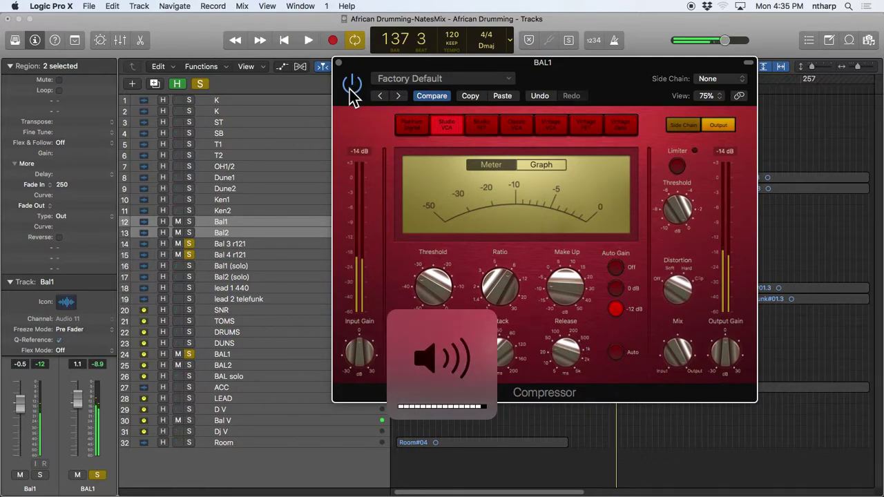
{"action": "left_click", "coordinate": [351, 87]}
- Return the solos to Bal1 and Bal2 and compare playback with the Compressor bypassed and active
{"action": "left_click_drag", "start_coordinate": [189, 244], "coordinate": [190, 254]}
{"action": "left_click", "coordinate": [177, 245], "text": "alt"}
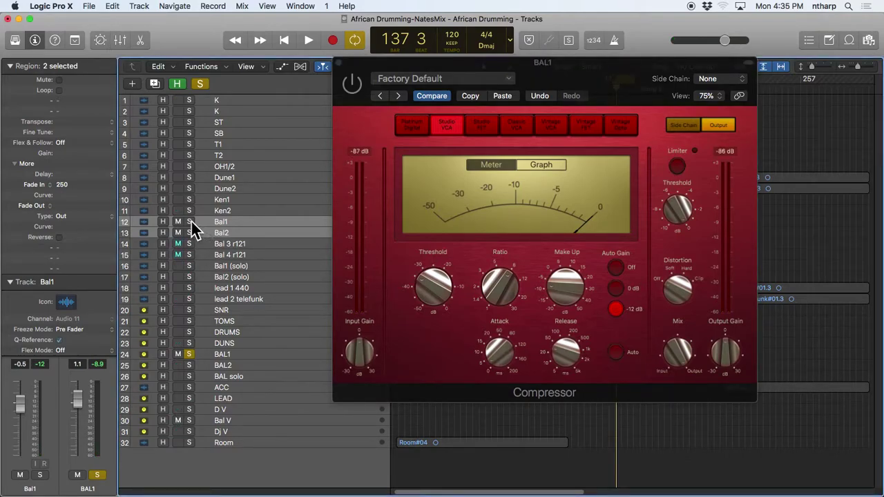
{"action": "left_click", "coordinate": [189, 222]}
{"action": "key", "text": "space"}
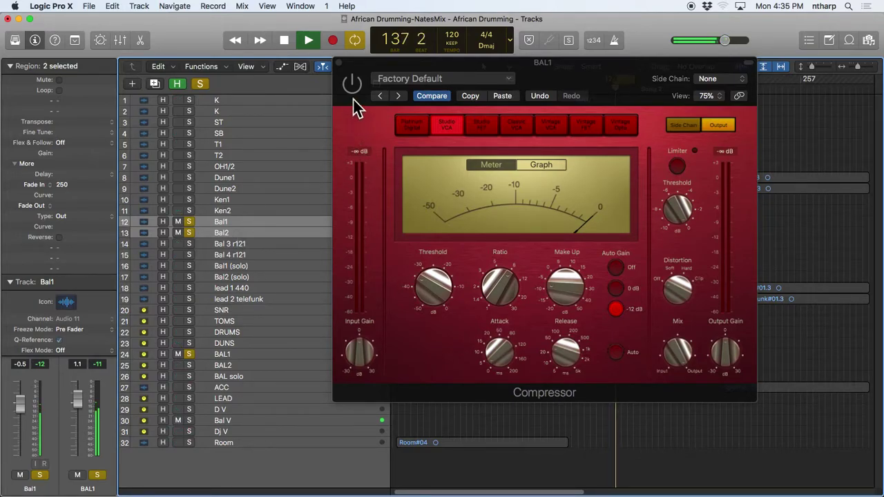
{"action": "key", "text": "space"}
{"action": "key", "text": "space"}
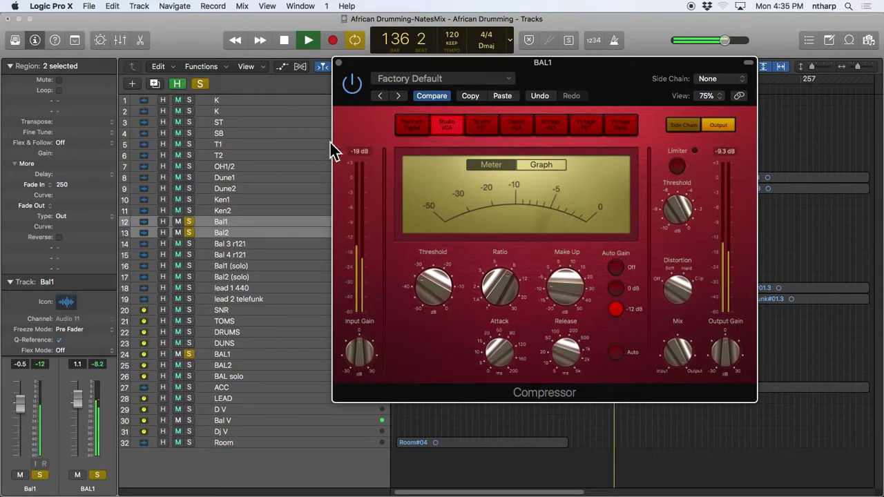
- Solo Bal 3 r121 and Bal 4 r121 instead of Bal1 and Bal2 and audition the start of the cycle
{"action": "mouse_move", "coordinate": [215, 261]}
{"action": "left_click", "coordinate": [189, 254]}
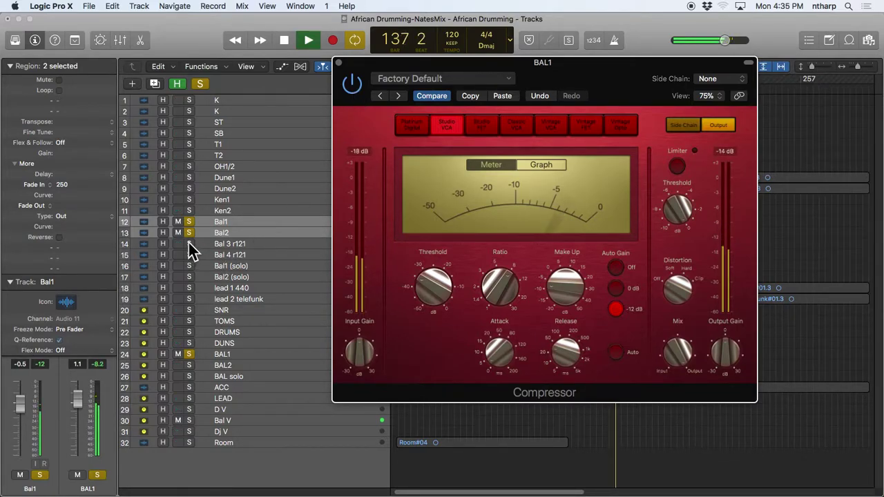
{"action": "key", "text": "space"}
{"action": "left_click", "coordinate": [190, 222]}
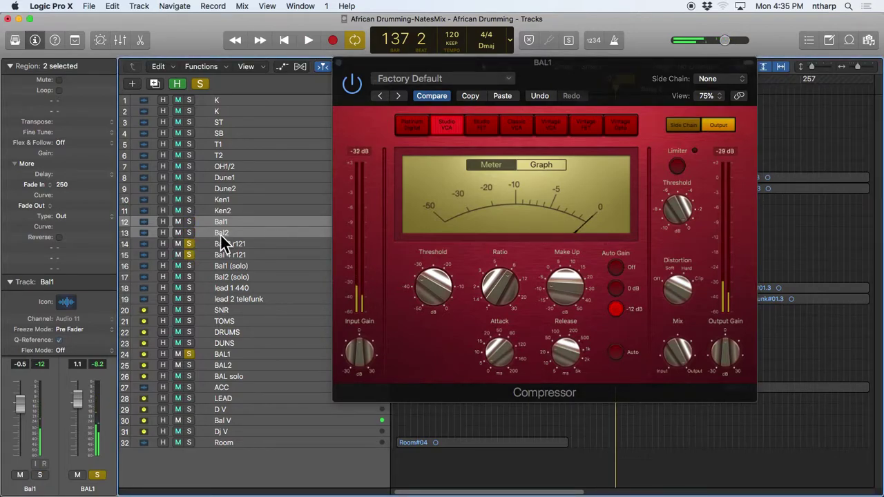
{"action": "key", "text": "space"}
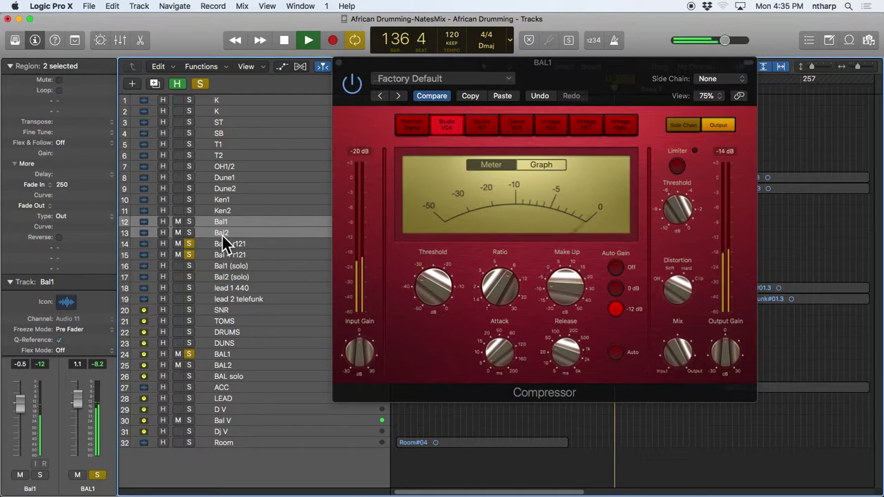
{"action": "key", "text": "space"}
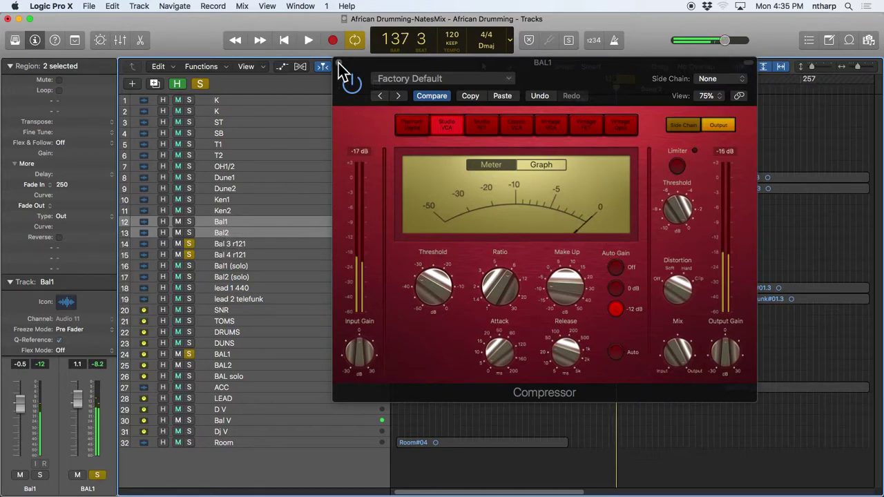
- Replace the Compressor window with the Mixer, audition the cycle briefly, and unsolo the BAL1 bus
{"action": "left_click", "coordinate": [339, 63]}
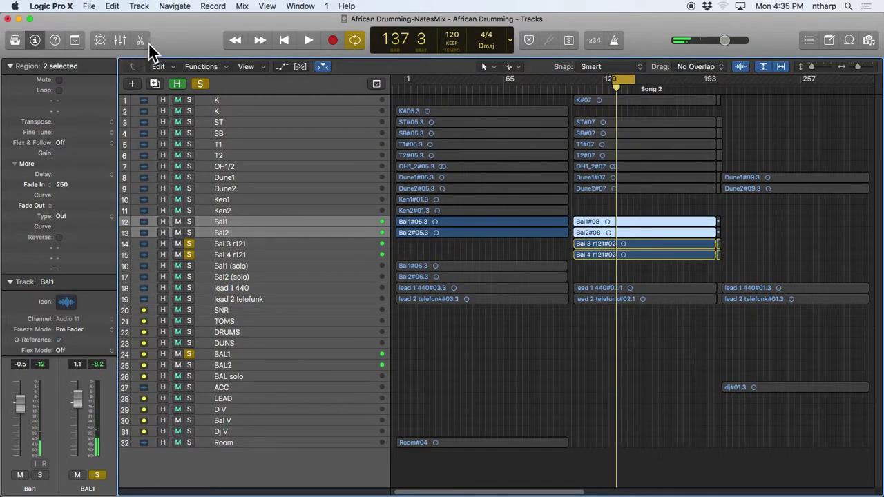
{"action": "key", "text": "super+2"}
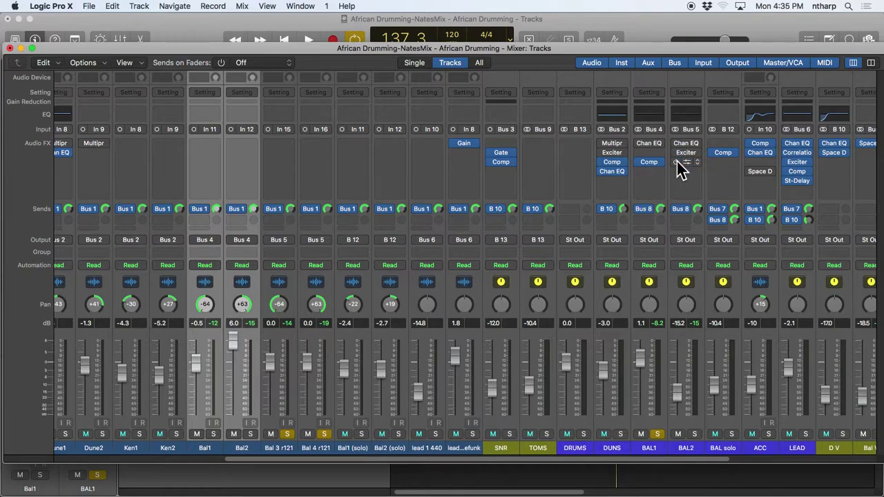
{"action": "key", "text": "space"}
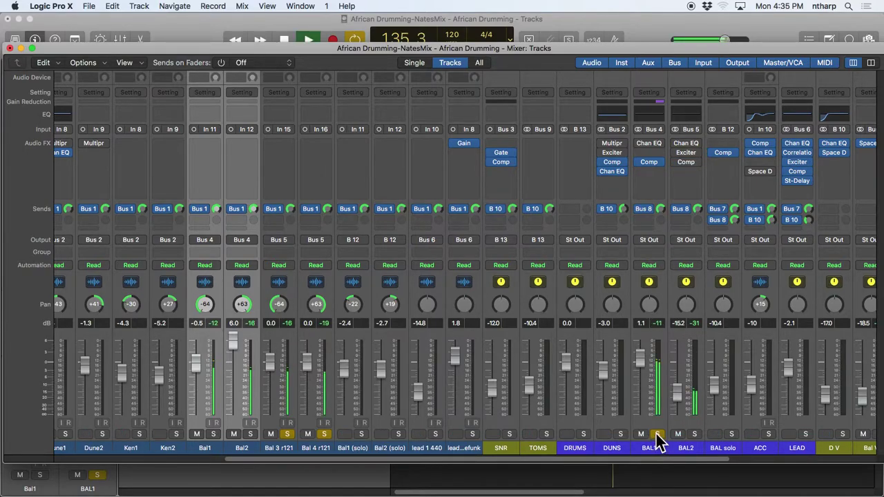
{"action": "key", "text": "space"}
{"action": "left_click", "coordinate": [657, 434]}
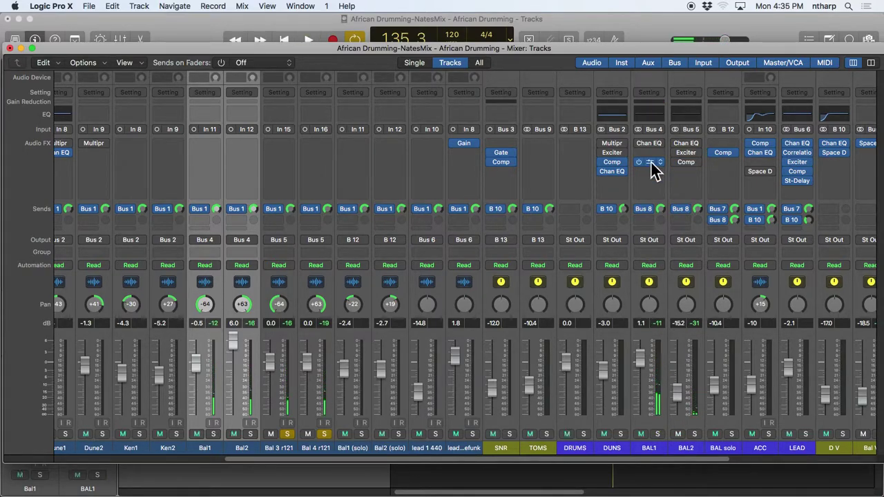
- Reopen the BAL1 bus's Compressor clear of its mixer channel and solo BAL1 again
{"action": "left_click", "coordinate": [649, 163]}
{"action": "left_click_drag", "start_coordinate": [548, 66], "coordinate": [256, 9]}
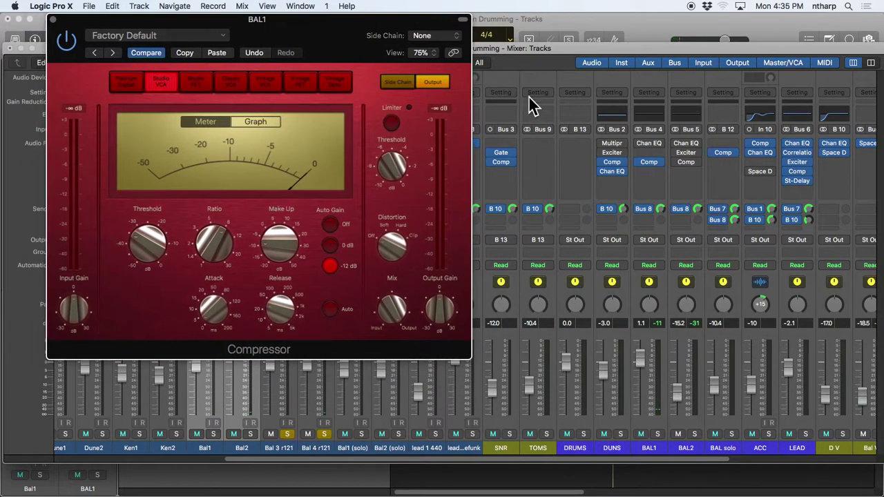
{"action": "left_click", "coordinate": [657, 434]}
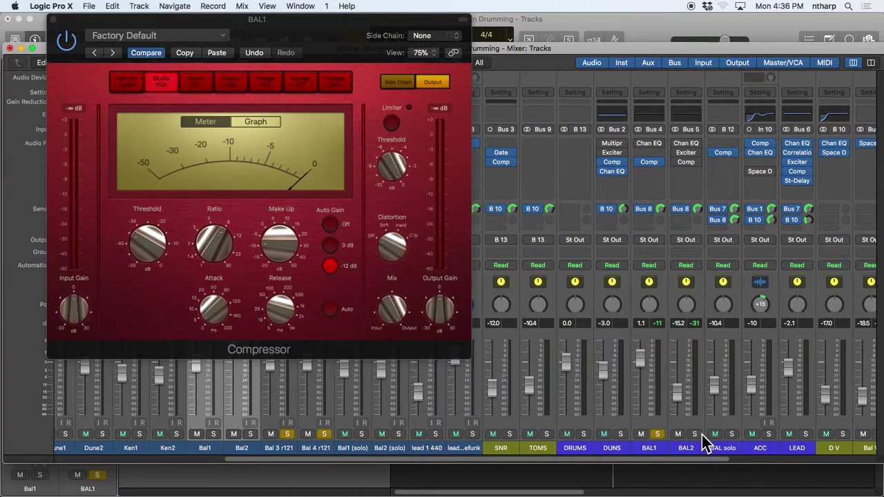
- Remove the solos from Bal 3 r121 and Bal 4 r121 and compare BAL1 playback with the Compressor active and bypassed
{"action": "left_click", "coordinate": [323, 433]}
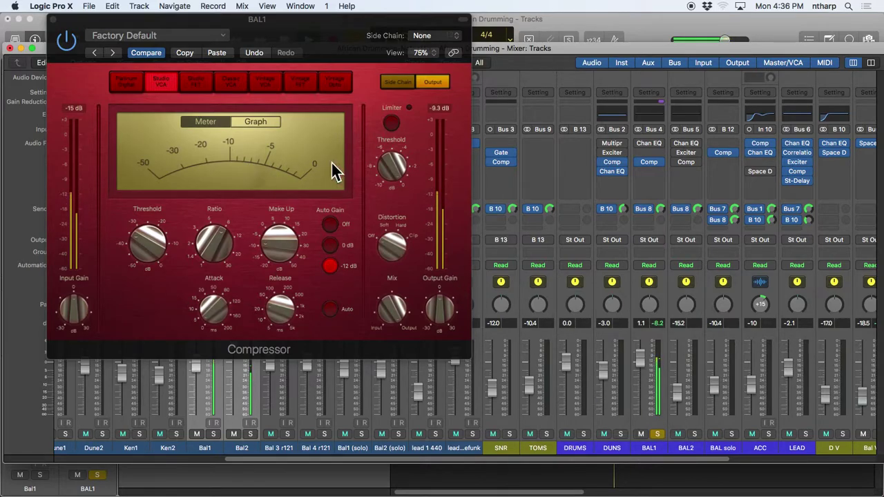
{"action": "left_click", "coordinate": [67, 42]}
{"action": "key", "text": "space"}
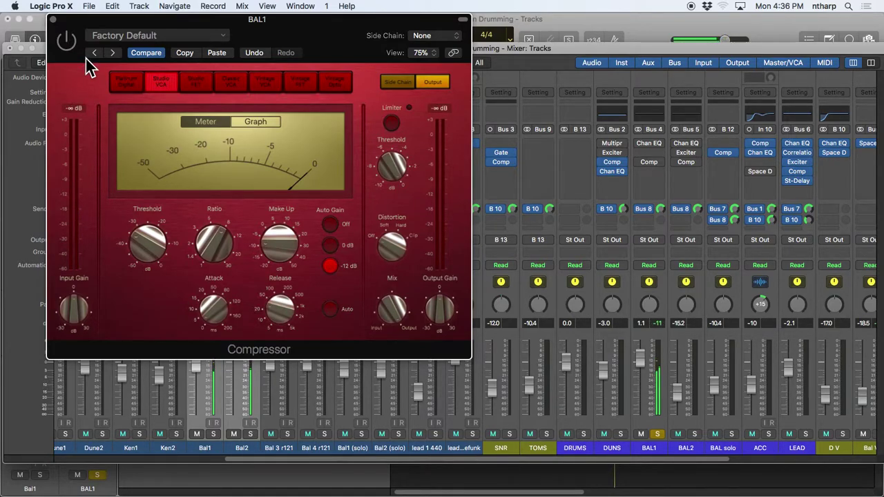
- Play BAL1 repeatedly while toggling the Compressor on and off to compare the compressed and uncompressed sound
{"action": "left_click", "coordinate": [66, 44]}
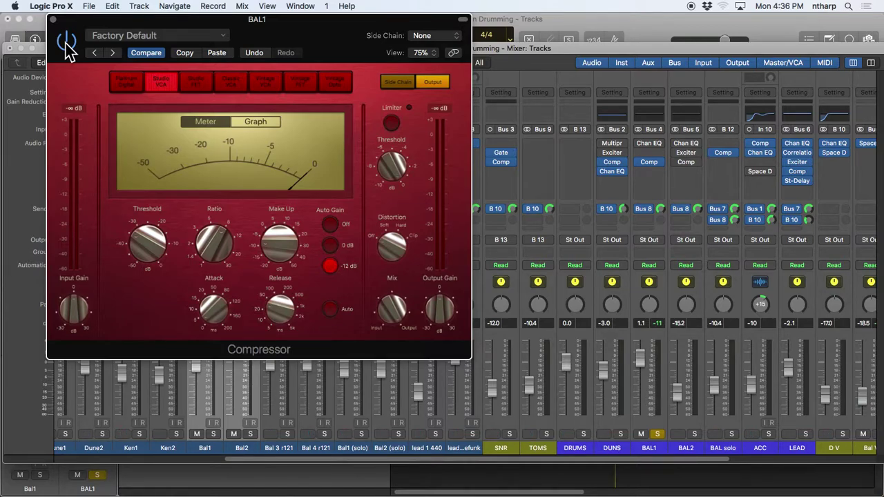
{"action": "key", "text": "space"}
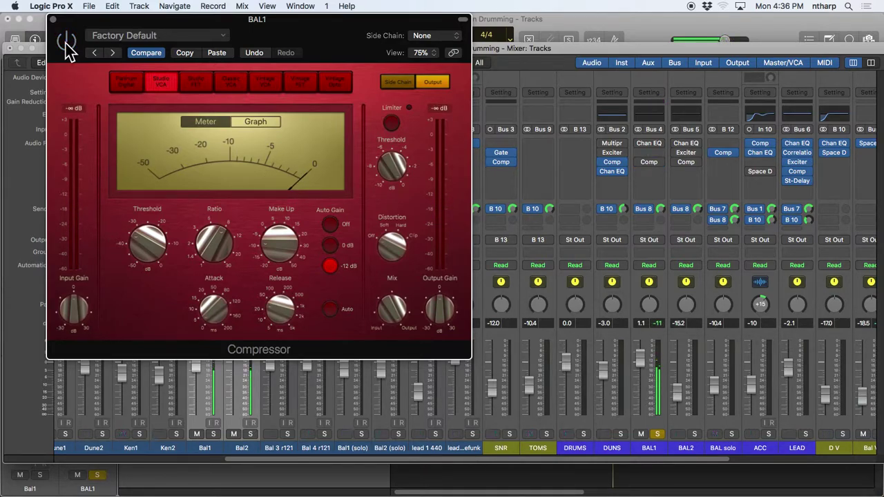
{"action": "left_click", "coordinate": [67, 50]}
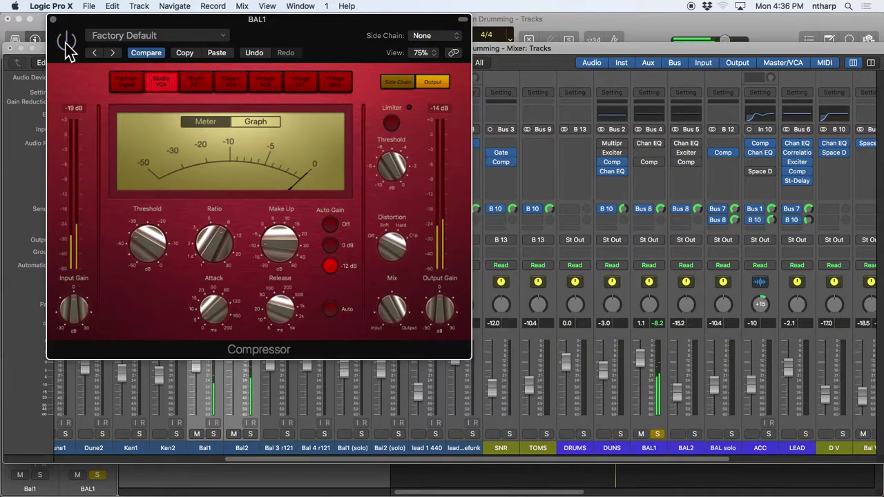
{"action": "key", "text": "space"}
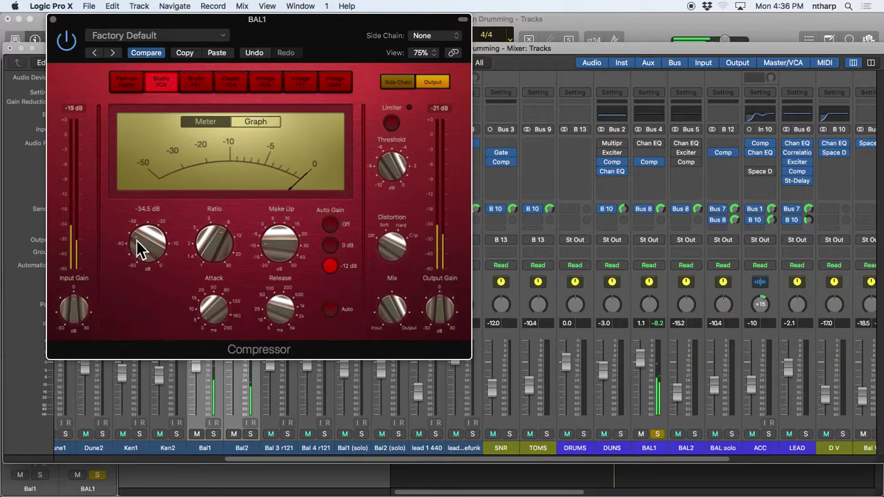
{"action": "left_click", "coordinate": [65, 43]}
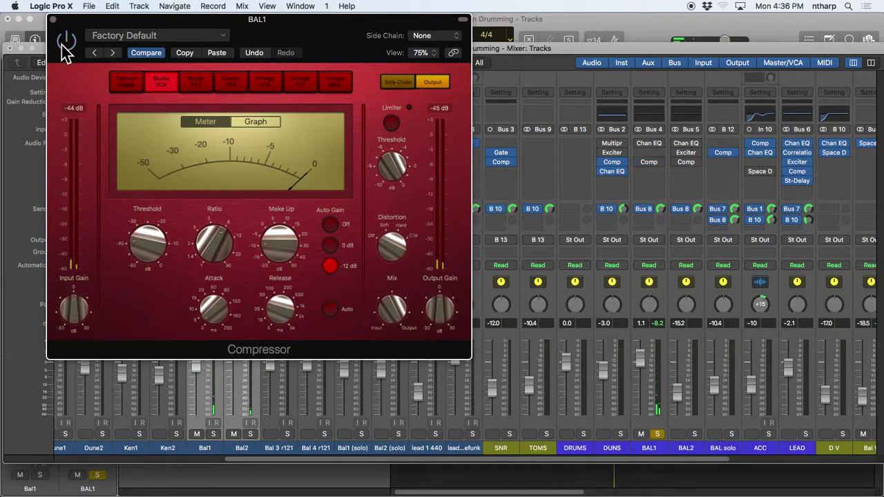
{"action": "left_click", "coordinate": [66, 43]}
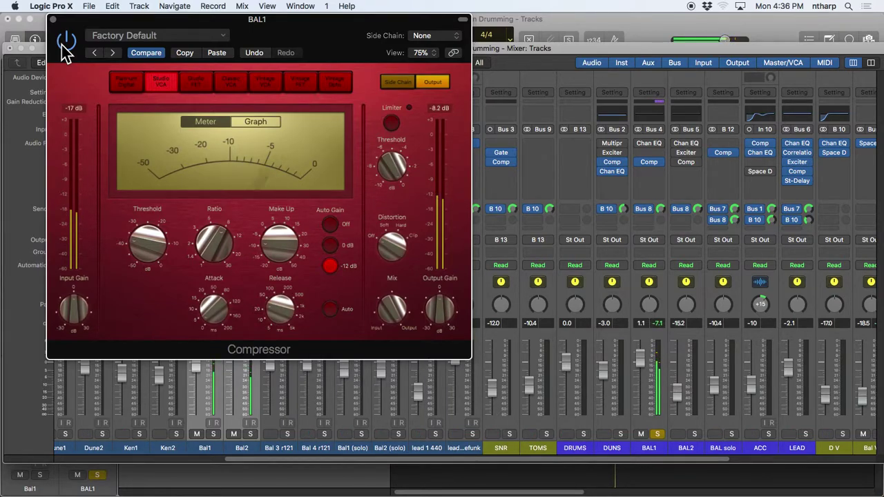
{"action": "left_click", "coordinate": [63, 43]}
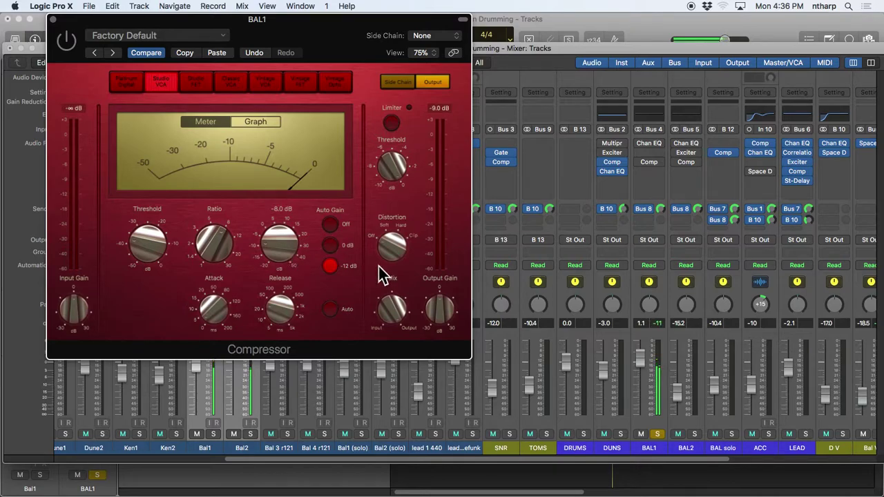
- Lower the BAL1 Compressor's output gain slightly and compare playback with the Compressor on and bypassed
{"action": "left_click_drag", "start_coordinate": [444, 305], "coordinate": [445, 314]}
{"action": "left_click", "coordinate": [66, 43]}
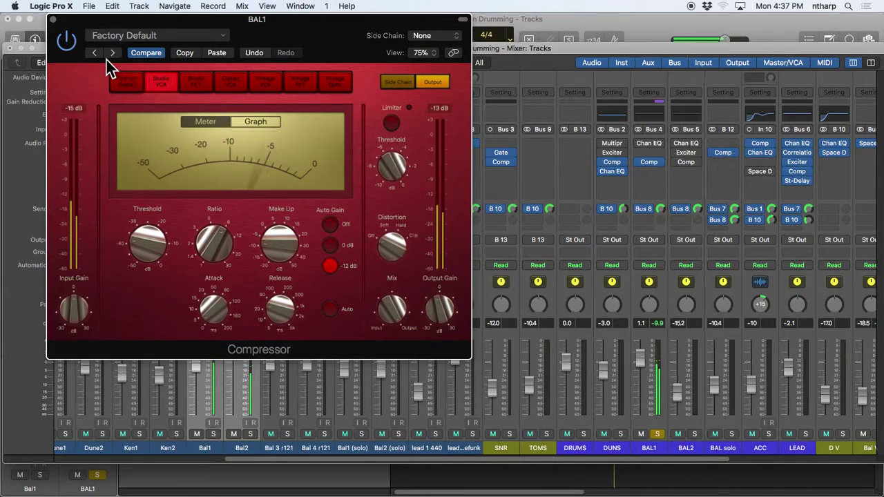
{"action": "left_click", "coordinate": [67, 41]}
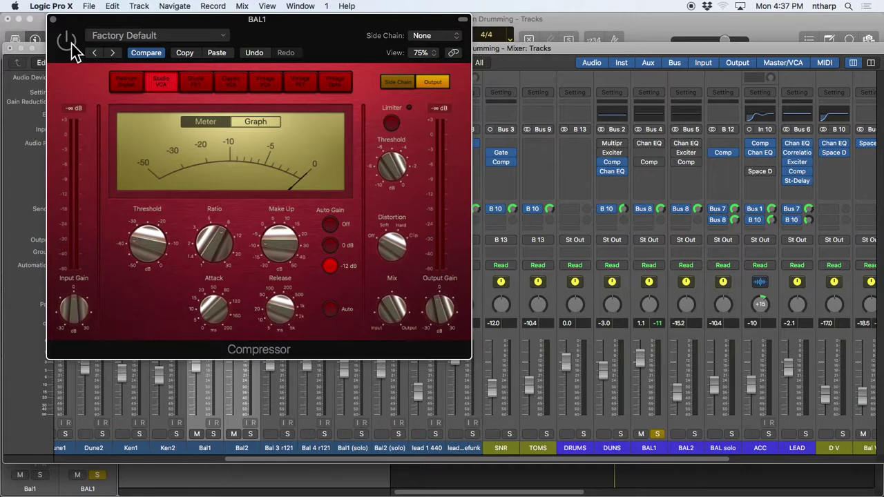
{"action": "left_click", "coordinate": [69, 43]}
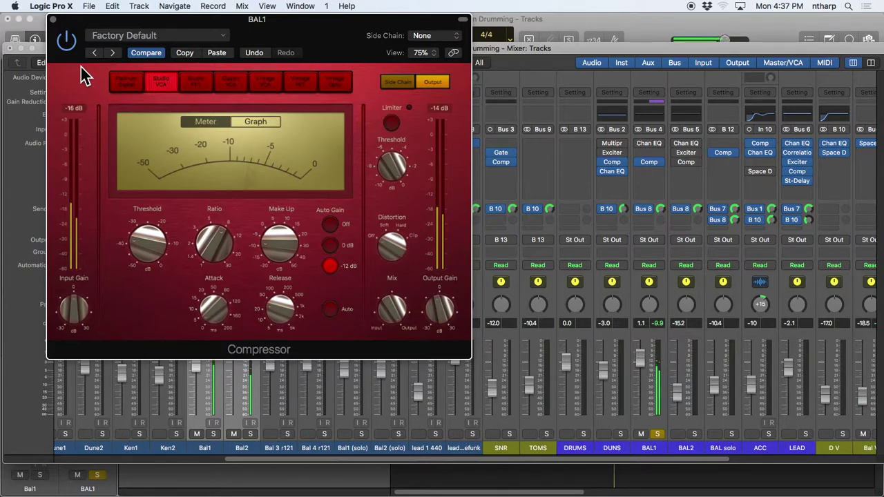
{"action": "left_click", "coordinate": [67, 43]}
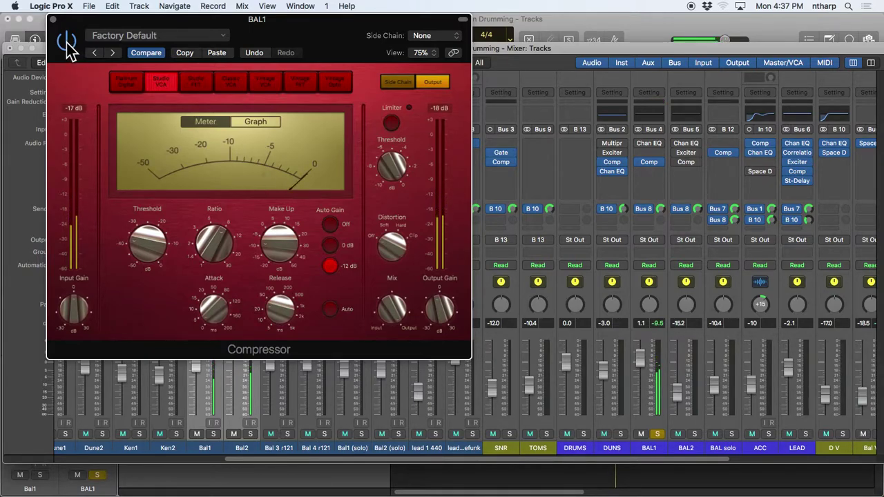
{"action": "left_click", "coordinate": [66, 43]}
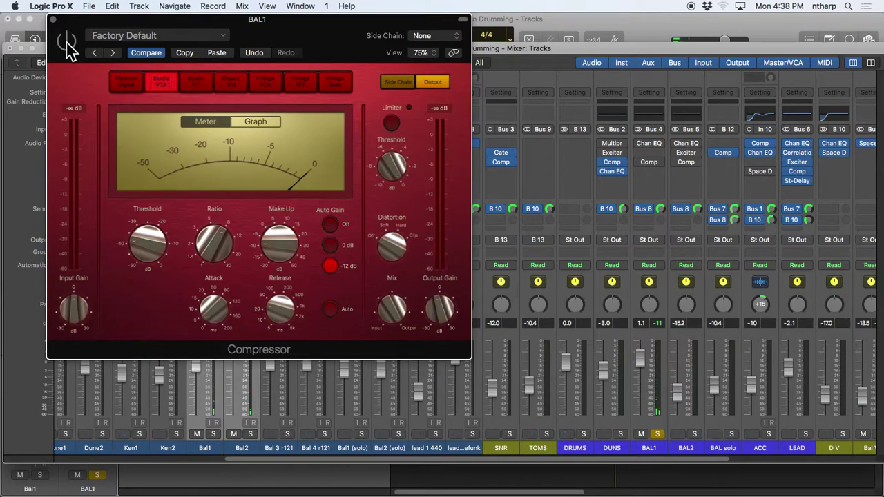
{"action": "left_click", "coordinate": [67, 44]}
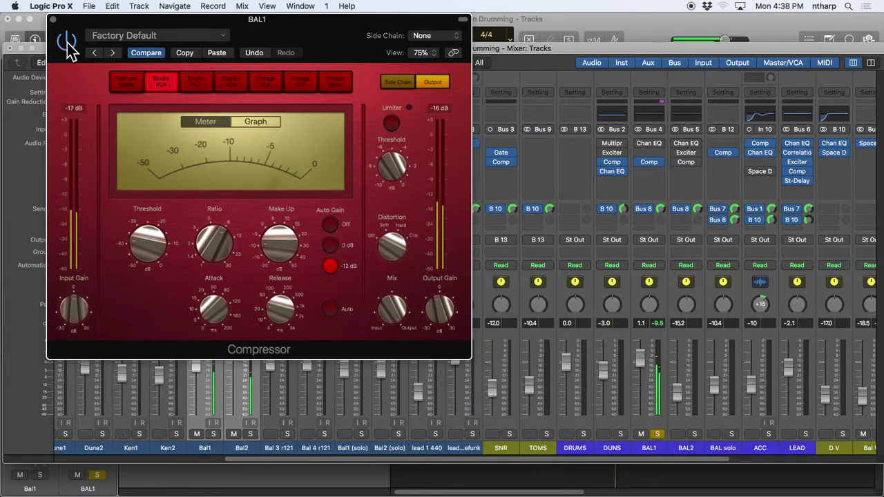
{"action": "left_click", "coordinate": [67, 44]}
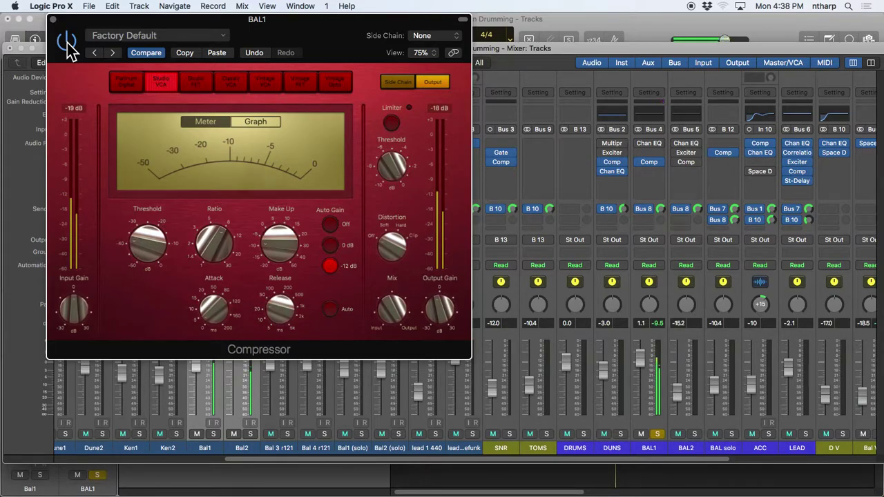
- Try the Compressor's attack at 0.0 ms and slightly slower, and check BAL1 against the bypassed sound
{"action": "mouse_move", "coordinate": [214, 319]}
{"action": "left_click_drag", "start_coordinate": [214, 319], "coordinate": [217, 331]}
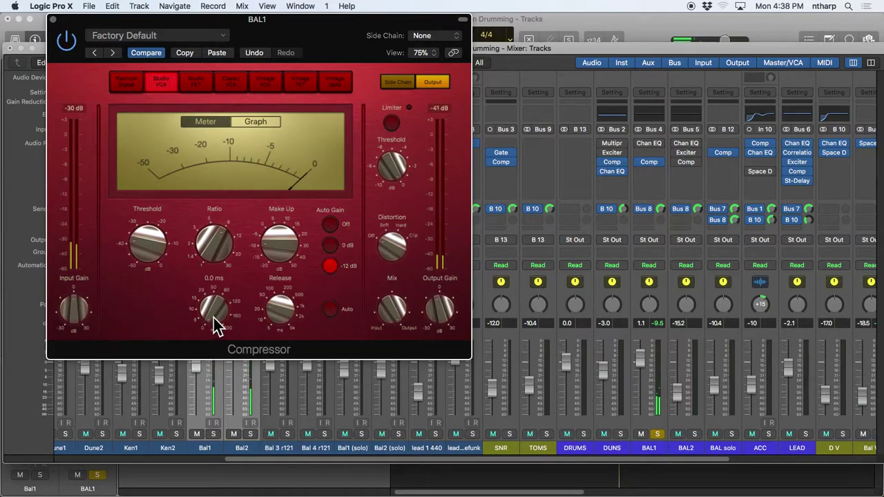
{"action": "left_click_drag", "start_coordinate": [214, 323], "coordinate": [211, 319]}
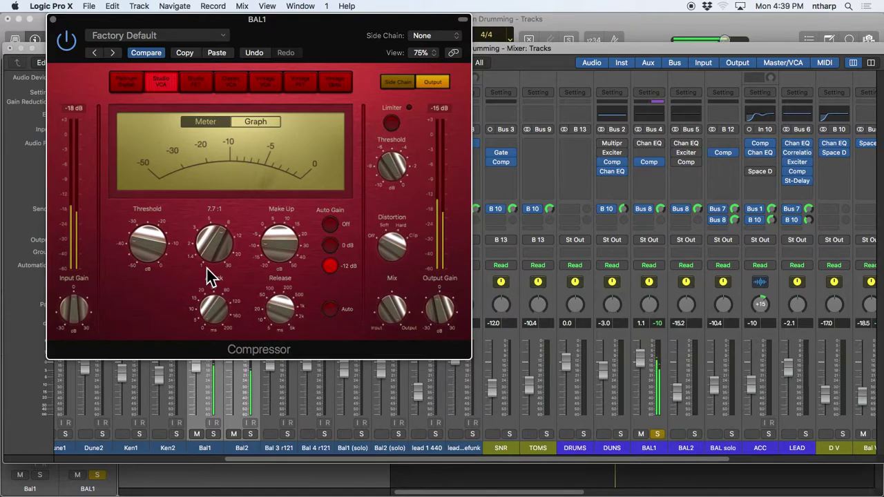
{"action": "left_click", "coordinate": [66, 40]}
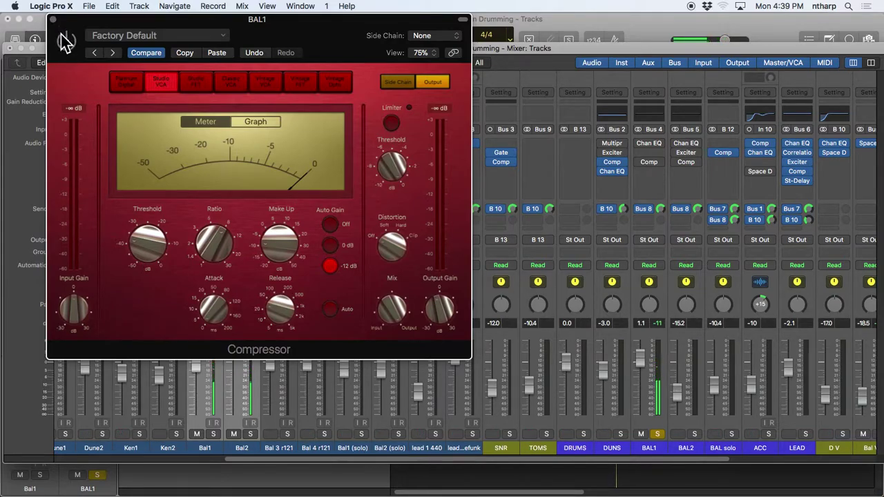
{"action": "left_click", "coordinate": [65, 39]}
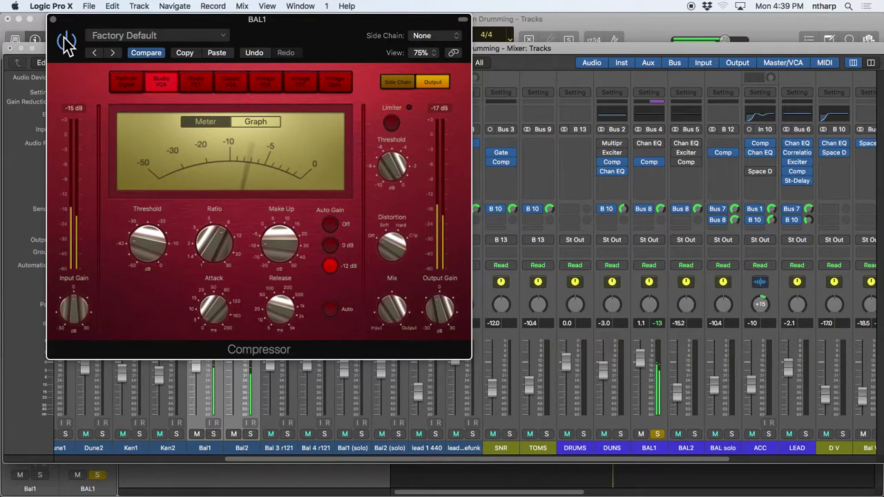
- Compare slower and faster Compressor attack times on BAL1 by changing the attack and using the plug-in's undo and redo
{"action": "mouse_move", "coordinate": [214, 316]}
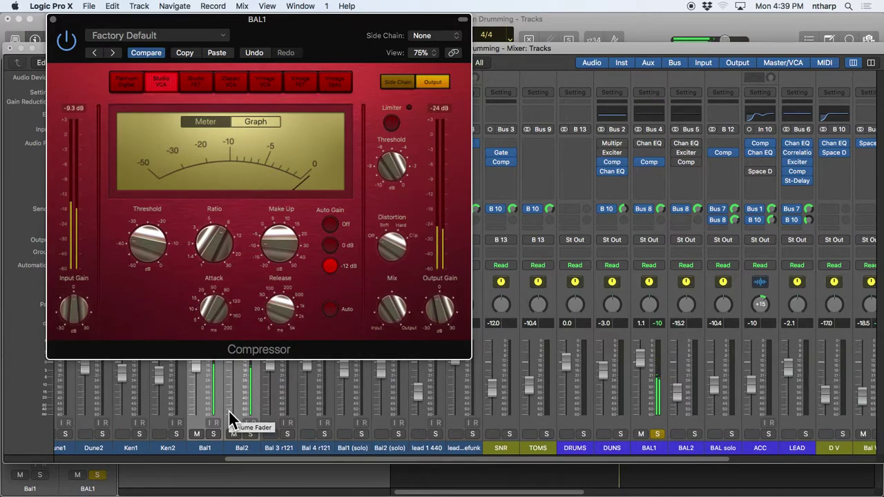
{"action": "left_click_drag", "start_coordinate": [214, 314], "coordinate": [211, 299]}
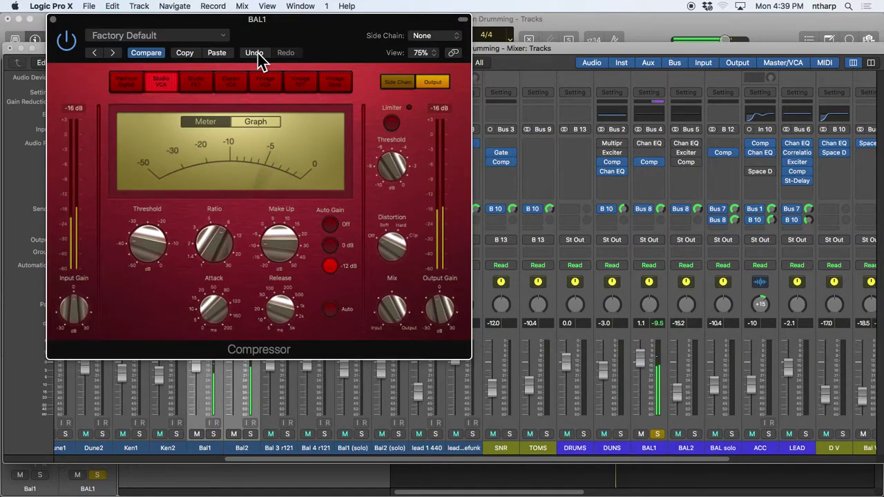
{"action": "left_click", "coordinate": [257, 53]}
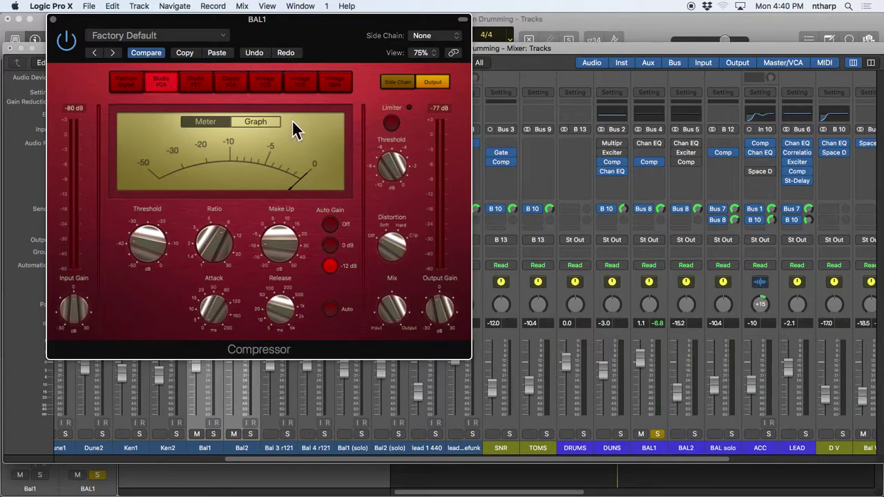
{"action": "left_click_drag", "start_coordinate": [221, 315], "coordinate": [217, 322]}
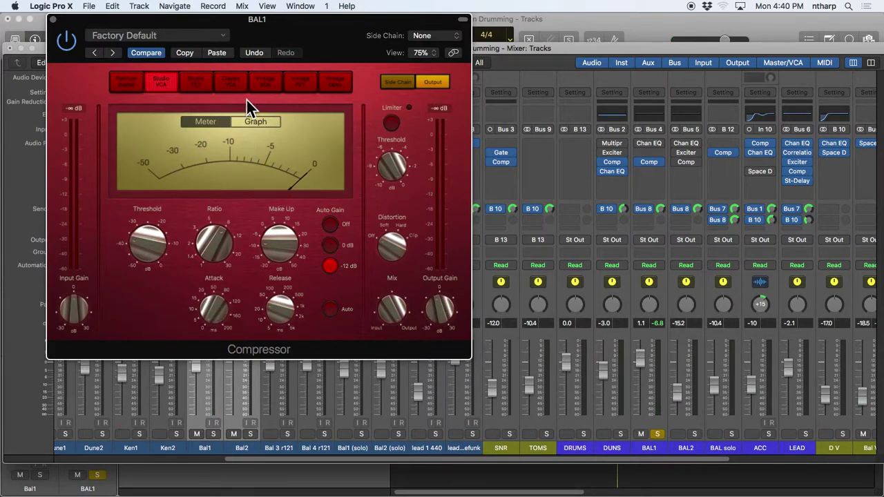
{"action": "left_click", "coordinate": [253, 53]}
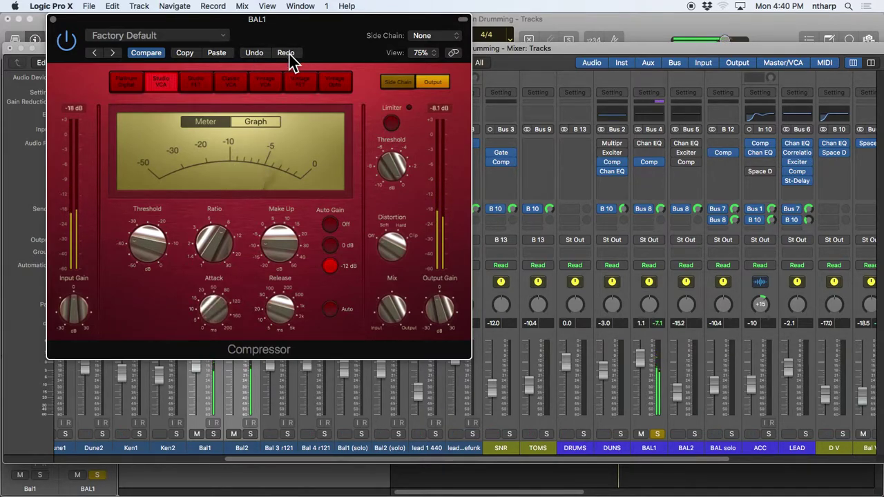
{"action": "left_click", "coordinate": [290, 58]}
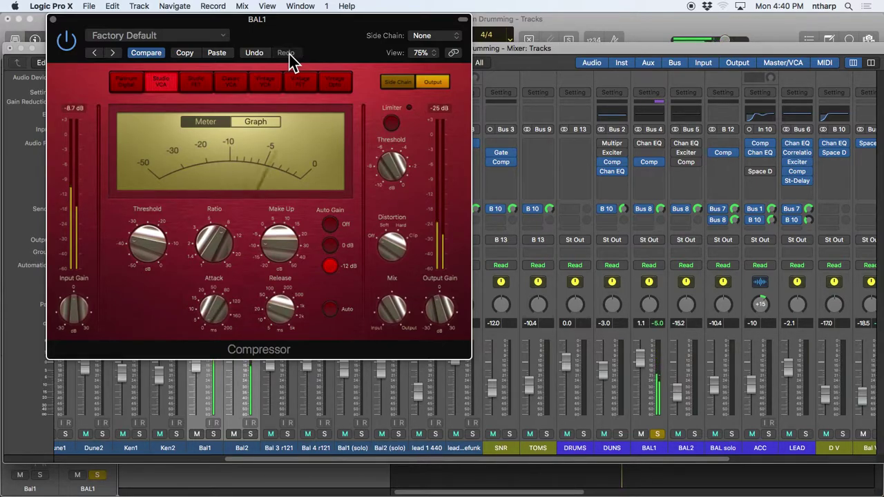
{"action": "left_click", "coordinate": [261, 57]}
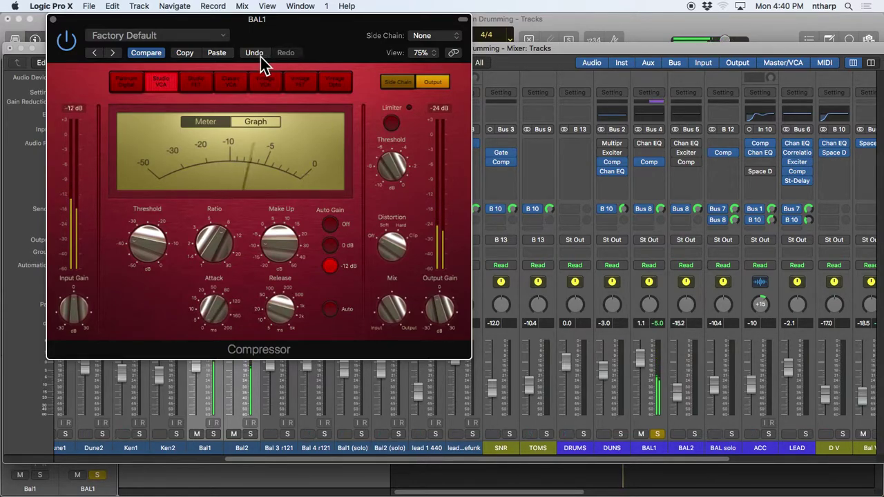
{"action": "left_click", "coordinate": [260, 56]}
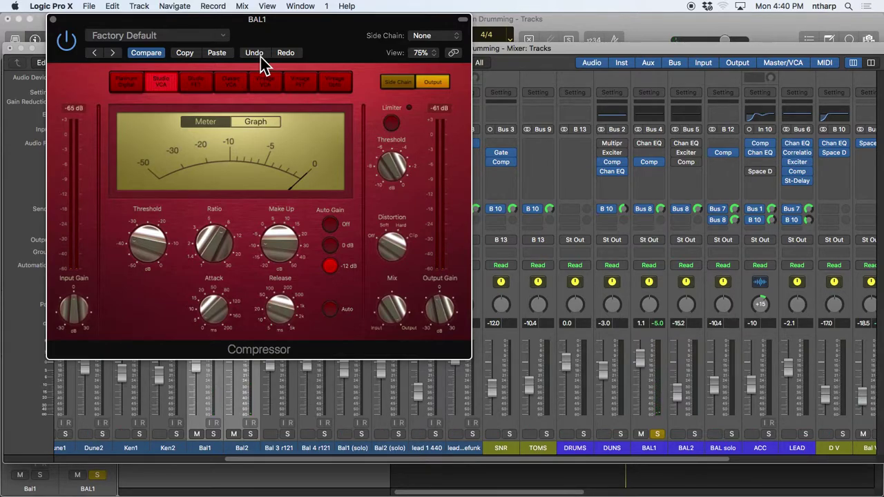
- Audition BAL1 while setting the Compressor's attack to 0.0 ms
{"action": "left_click", "coordinate": [222, 314]}
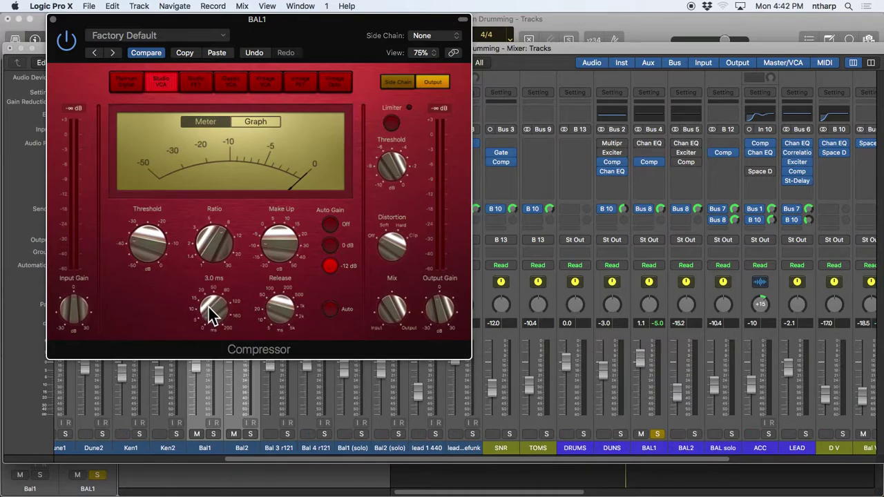
{"action": "key", "text": "space"}
{"action": "left_click_drag", "start_coordinate": [213, 309], "coordinate": [221, 351]}
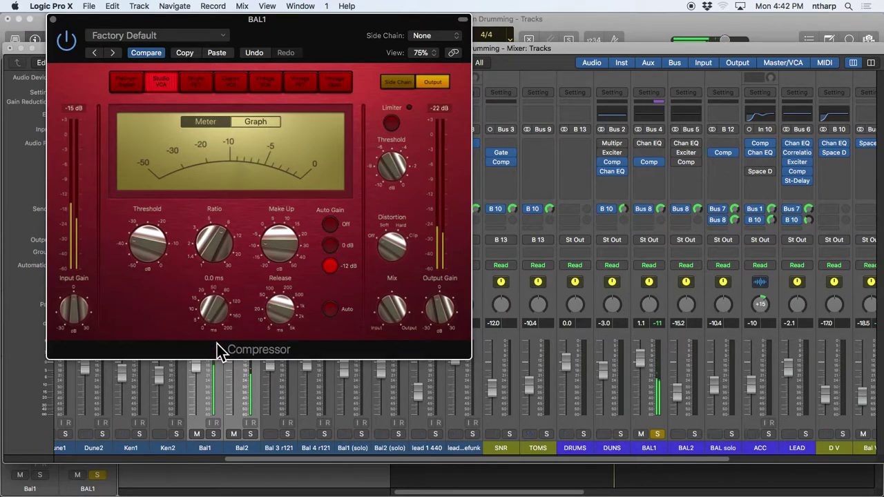
{"action": "left_click_drag", "start_coordinate": [221, 351], "coordinate": [234, 393]}
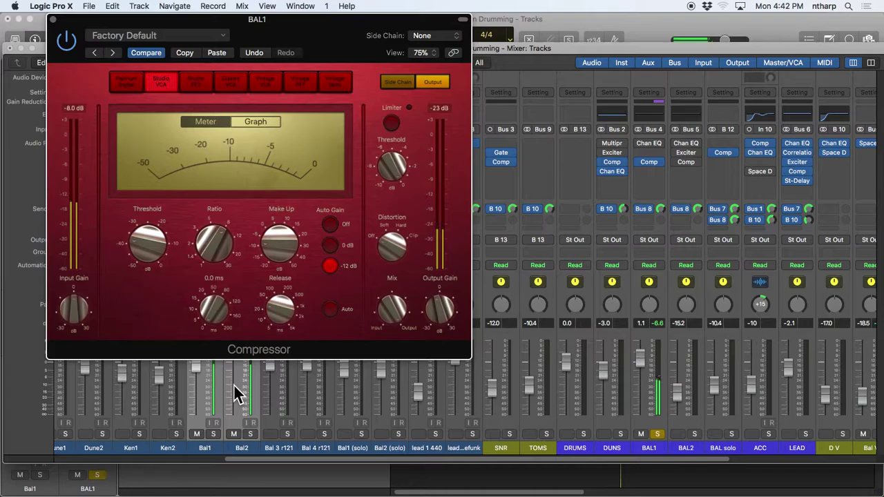
{"action": "mouse_move", "coordinate": [234, 385]}
{"action": "left_mouse_down"}
{"action": "mouse_move", "coordinate": [225, 364]}
{"action": "mouse_move", "coordinate": [243, 399]}
{"action": "left_mouse_up"}
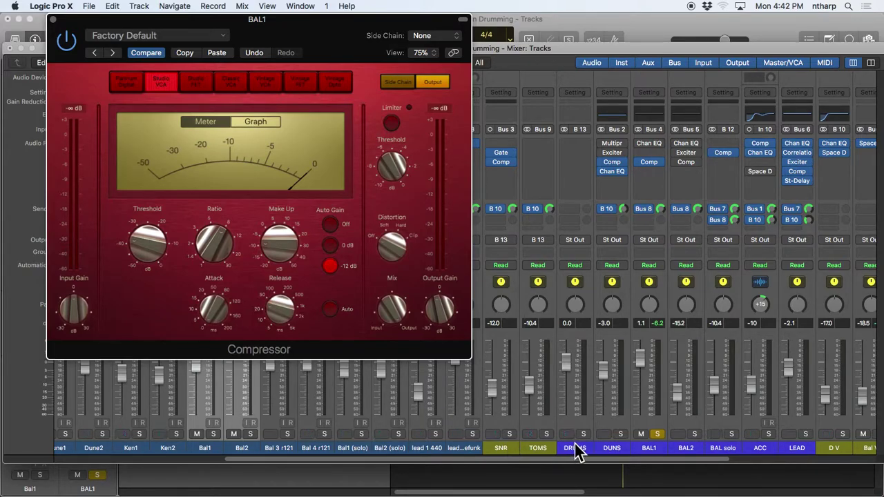
- Level-match the balafon buses by setting BAL2's fader to -3.4 and BAL1's to -0.1, soloing each and ending on BAL1
{"action": "left_click", "coordinate": [657, 434]}
{"action": "left_click", "coordinate": [694, 434]}
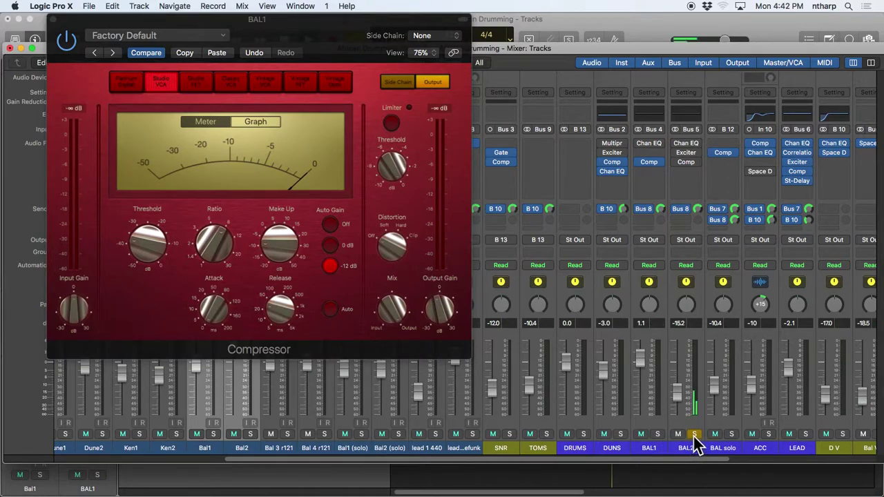
{"action": "left_click_drag", "start_coordinate": [687, 401], "coordinate": [687, 380]}
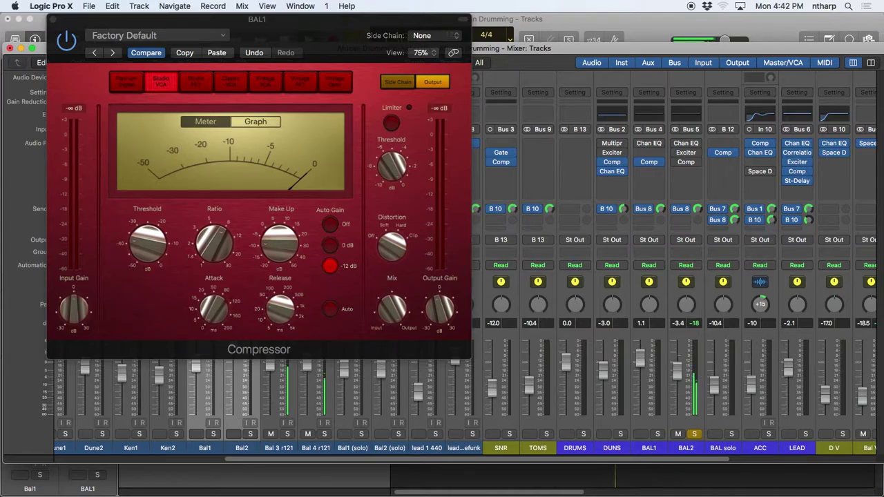
{"action": "left_click", "coordinate": [657, 433]}
{"action": "left_click_drag", "start_coordinate": [642, 369], "coordinate": [642, 373]}
{"action": "left_click", "coordinate": [693, 434]}
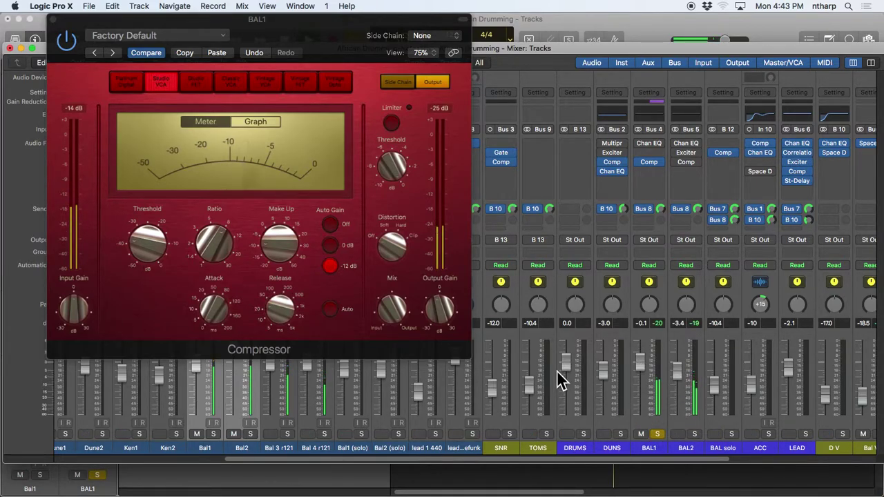
- Switch the solo from the compressed BAL1 bus to BAL2 to compare the two balafon sounds
{"action": "left_click", "coordinate": [214, 311]}
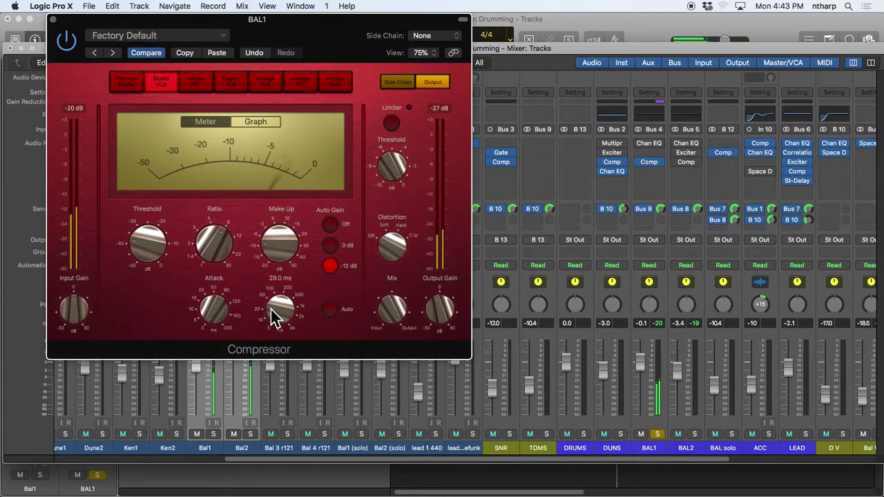
{"action": "left_click", "coordinate": [657, 433]}
{"action": "left_click", "coordinate": [694, 434]}
{"action": "left_click", "coordinate": [695, 434]}
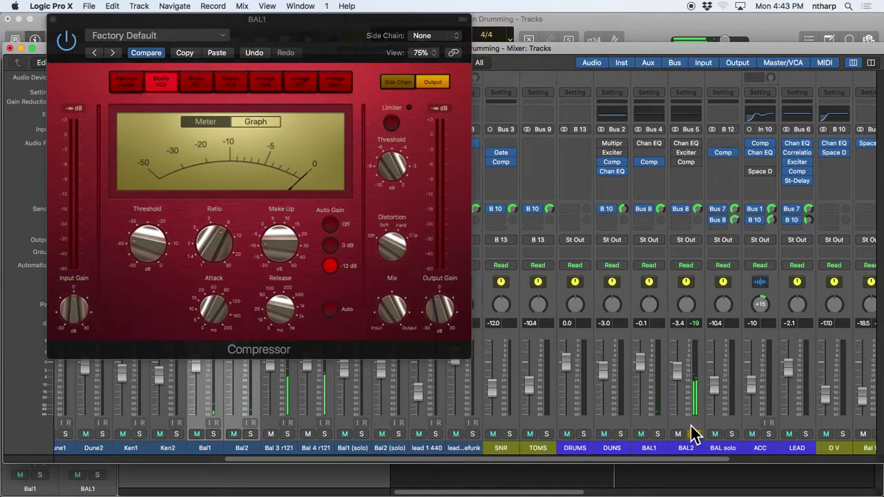
- Solo BAL1 in place of BAL2, then set its Compressor's release to 20.0 ms and lower the ratio
{"action": "left_click", "coordinate": [695, 434]}
{"action": "left_click", "coordinate": [657, 434]}
{"action": "left_click", "coordinate": [694, 434]}
{"action": "left_click", "coordinate": [280, 320]}
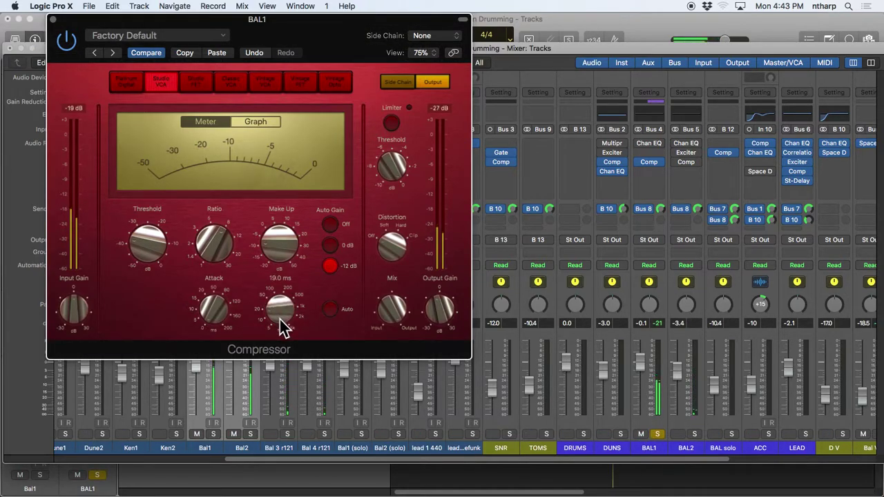
{"action": "left_click_drag", "start_coordinate": [283, 328], "coordinate": [287, 325]}
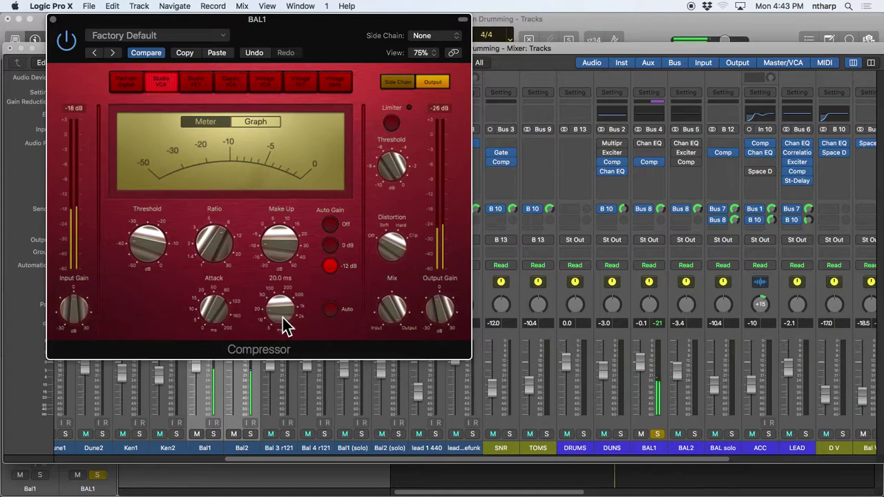
{"action": "mouse_move", "coordinate": [216, 241]}
{"action": "left_mouse_down"}
{"action": "mouse_move", "coordinate": [221, 260]}
{"action": "mouse_move", "coordinate": [218, 250]}
{"action": "left_mouse_up"}
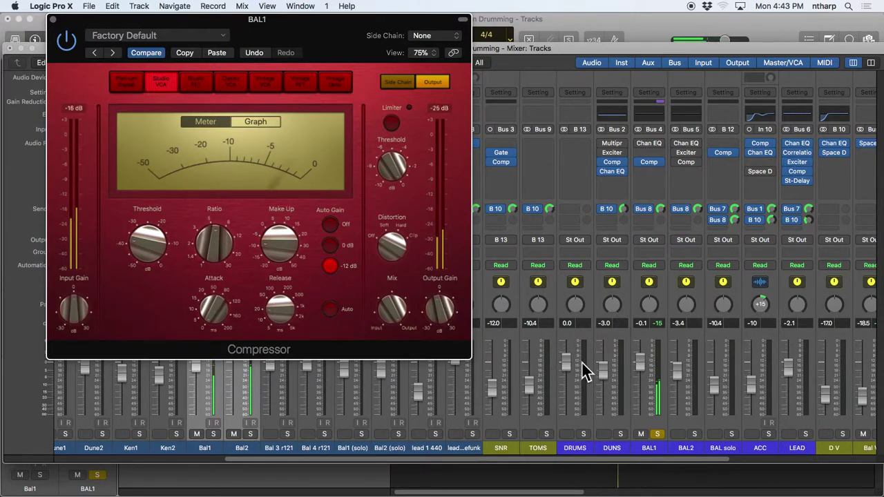
- Compare BAL1 with its adjusted release and ratio against BAL2 by switching the solo between them, ending on BAL1
{"action": "left_click", "coordinate": [656, 433]}
{"action": "left_click", "coordinate": [694, 434]}
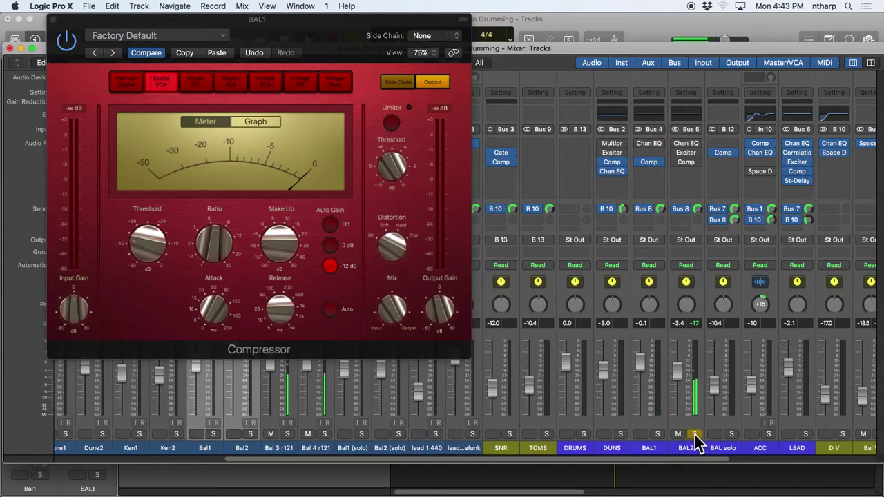
{"action": "left_click", "coordinate": [677, 435]}
{"action": "left_click", "coordinate": [677, 434]}
{"action": "left_click", "coordinate": [659, 434]}
{"action": "left_click", "coordinate": [694, 434]}
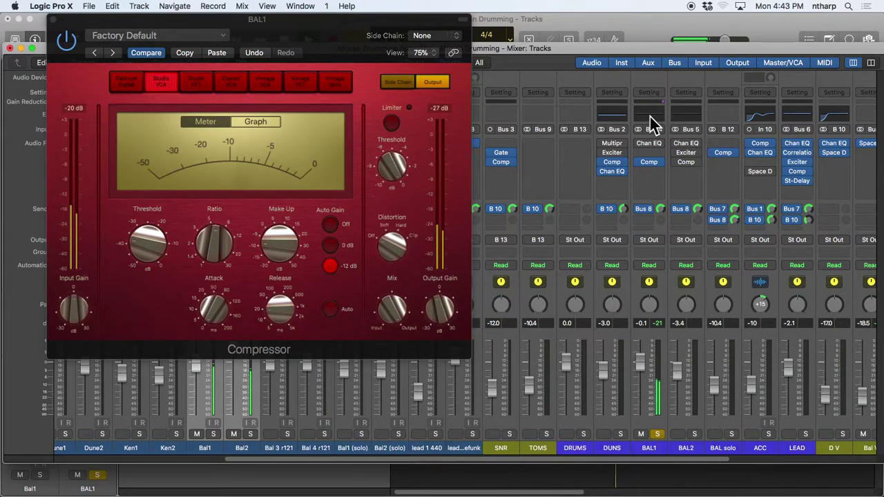
- Enable BAL1's Channel EQ and set its high shelf to 1330 Hz at -1.5 dB, closing the plug-in when done
{"action": "left_click", "coordinate": [648, 144]}
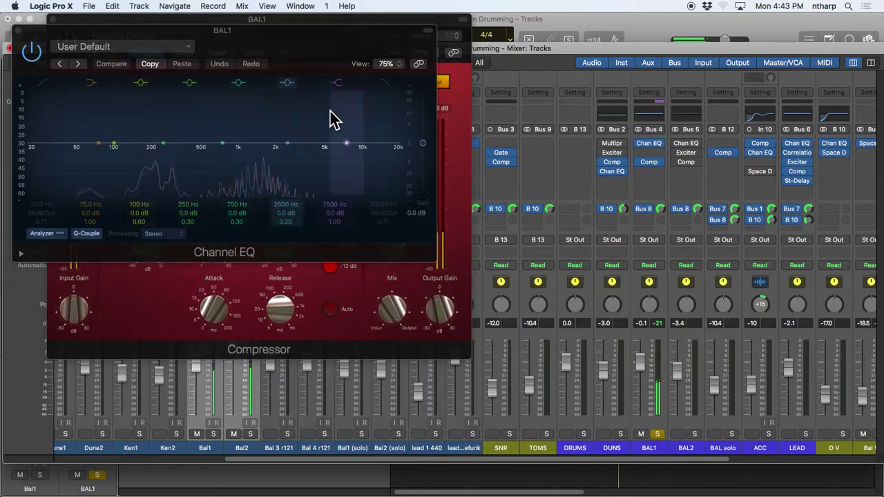
{"action": "mouse_move", "coordinate": [336, 164]}
{"action": "left_mouse_down"}
{"action": "mouse_move", "coordinate": [263, 152]}
{"action": "mouse_move", "coordinate": [232, 169]}
{"action": "left_mouse_up"}
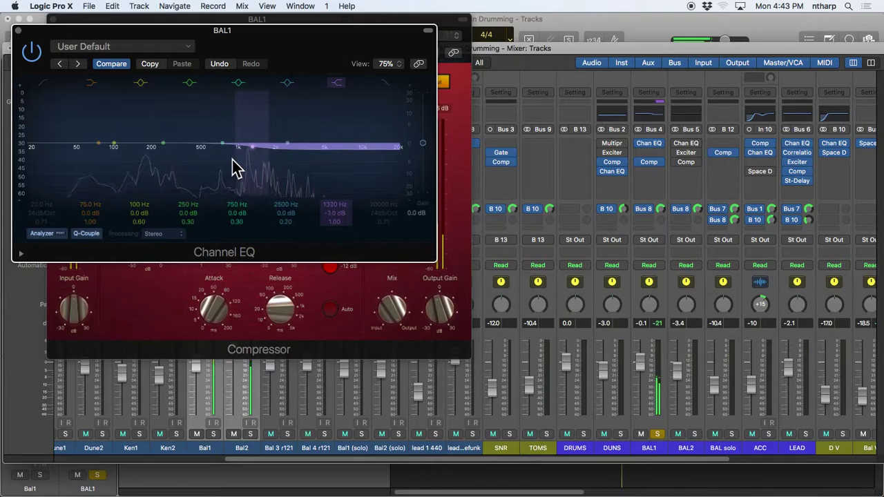
{"action": "left_click", "coordinate": [17, 31]}
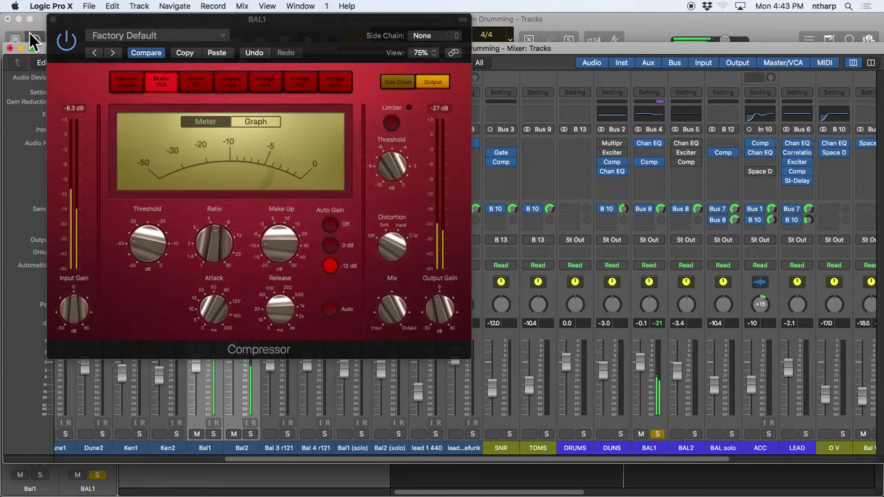
- Compare the equalized BAL1 bus with BAL2 by soloing each, ending with only BAL1 soloed
{"action": "left_click", "coordinate": [656, 435]}
{"action": "left_click", "coordinate": [694, 434]}
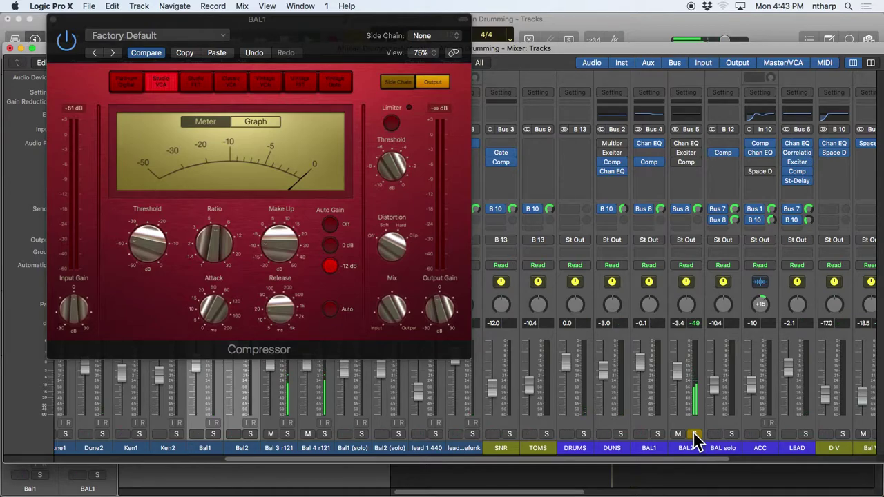
{"action": "left_click", "coordinate": [657, 433]}
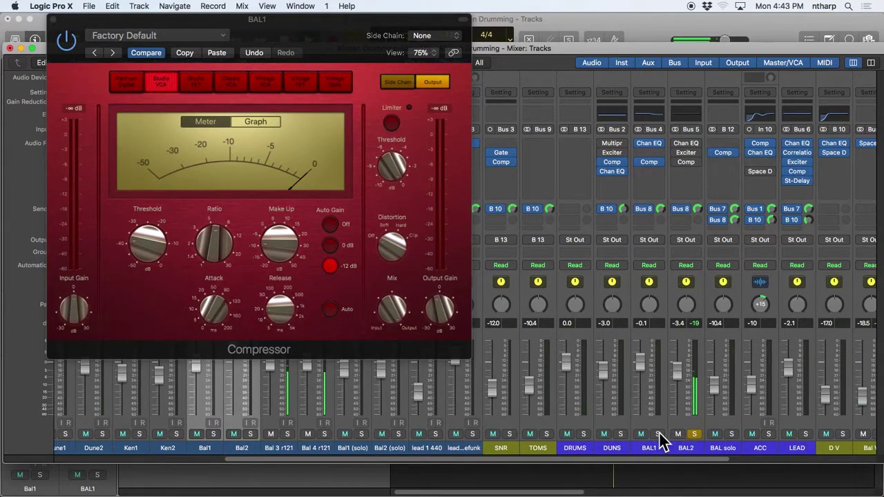
{"action": "left_click", "coordinate": [694, 433]}
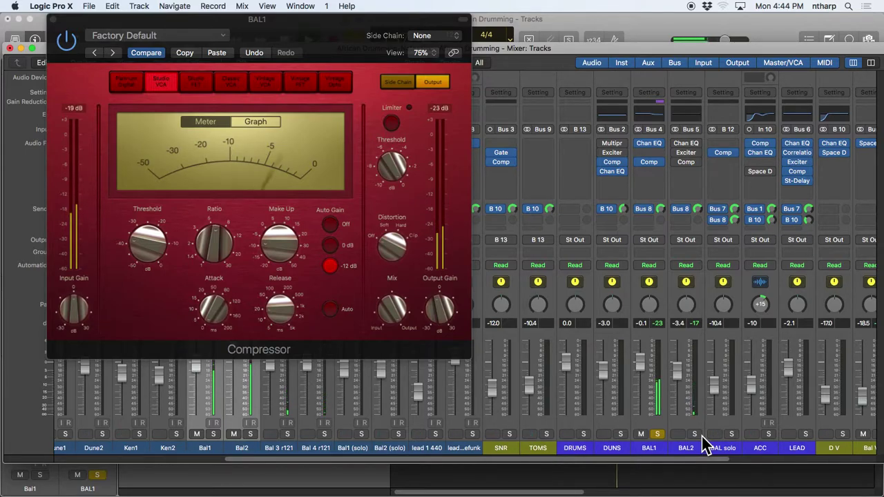
- Set BAL1's Compressor attack to 0.5 ms and compare it with BAL2 by switching the solo, ending on BAL1
{"action": "left_click", "coordinate": [215, 305]}
{"action": "scroll", "coordinate": [215, 304], "scroll_direction": "up", "scroll_amount": 1}
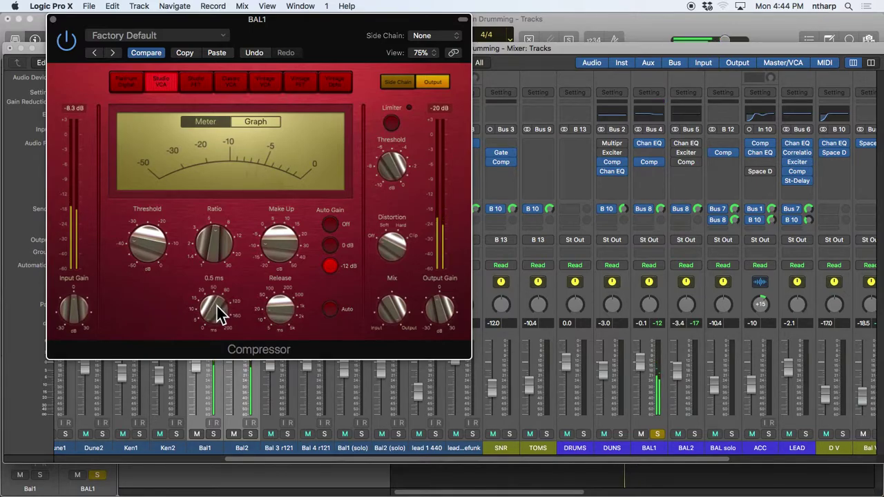
{"action": "left_click", "coordinate": [657, 435]}
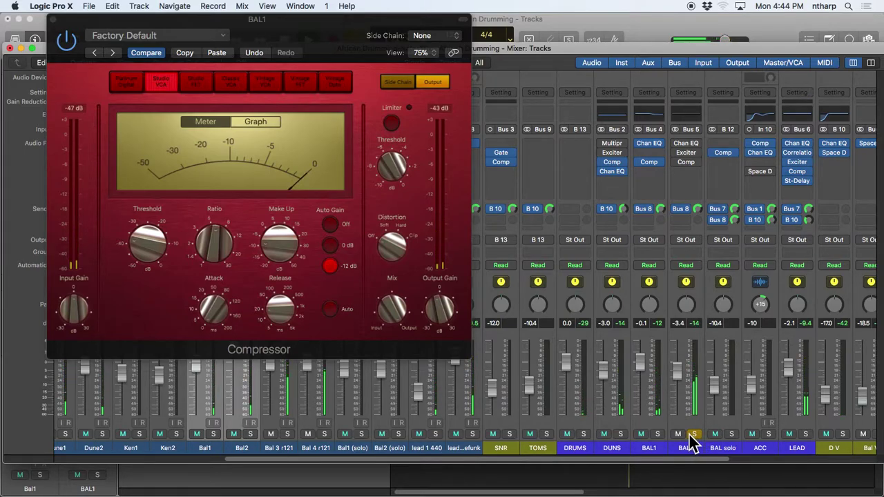
{"action": "left_click", "coordinate": [657, 434]}
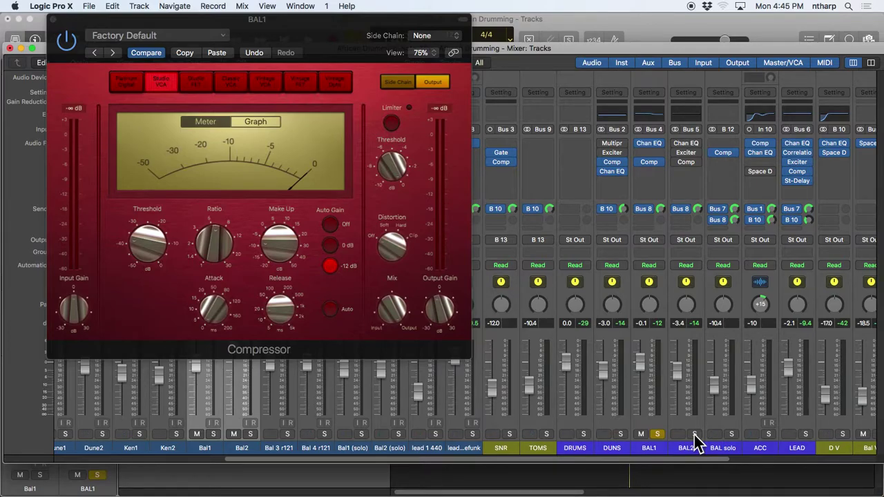
- Revert the project to its last saved version and continue past the unavailable plug-ins notice
{"action": "left_click", "coordinate": [89, 6]}
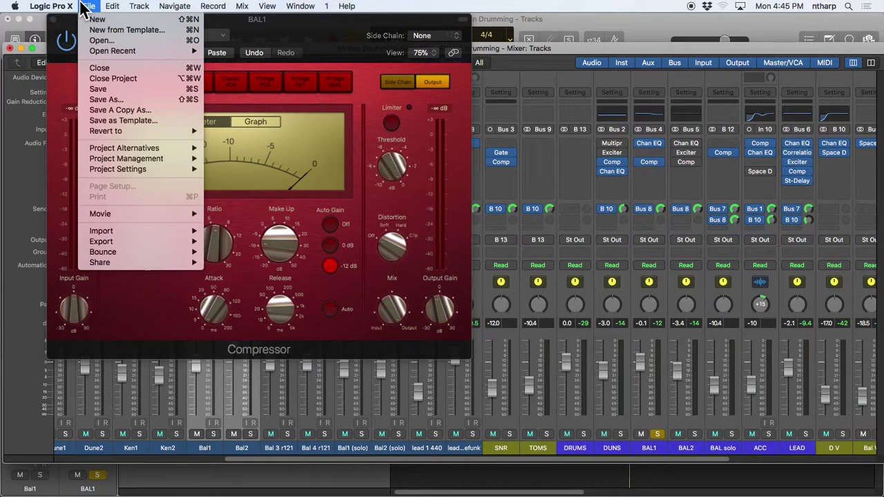
{"action": "mouse_move", "coordinate": [84, 130]}
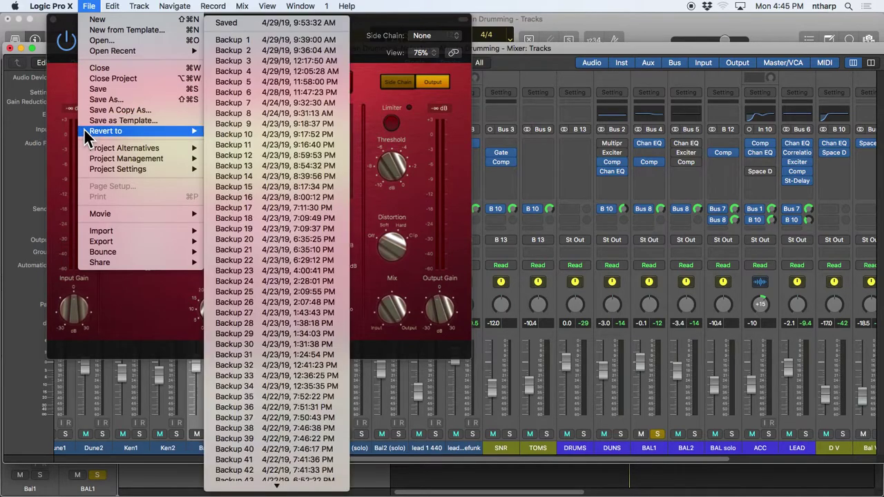
{"action": "left_click", "coordinate": [237, 24]}
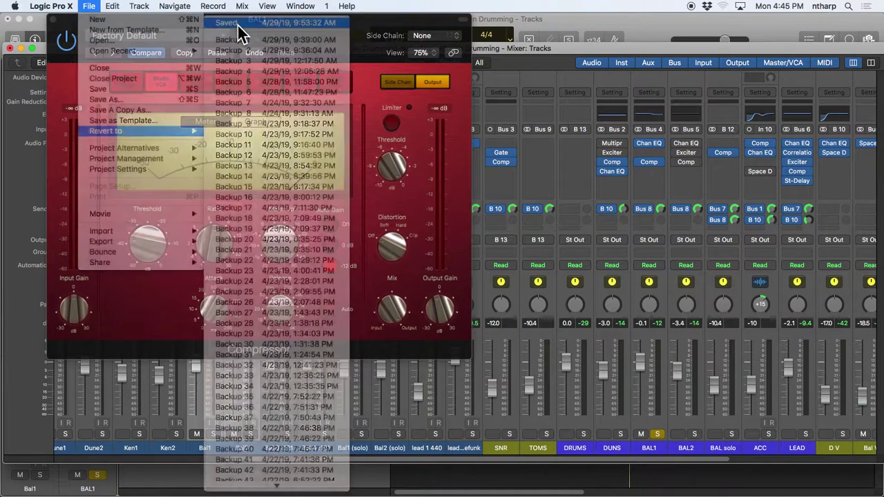
{"action": "key", "text": "Return"}
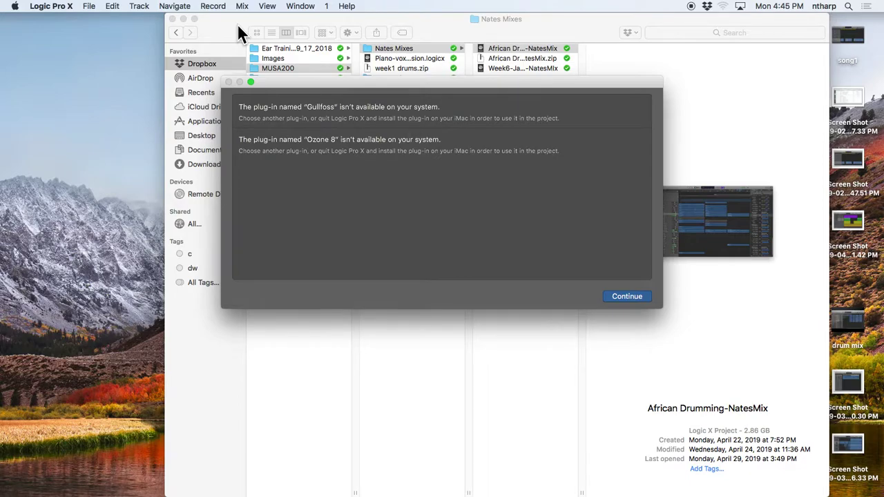
{"action": "key", "text": "Return"}
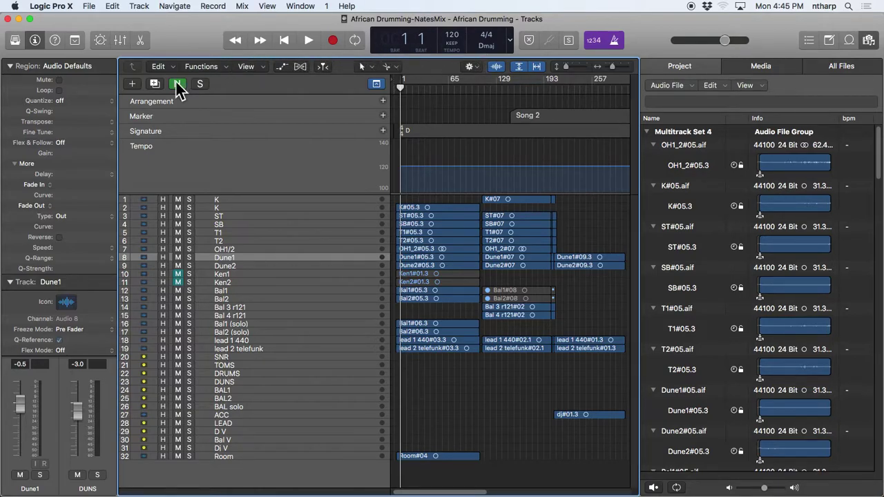
- Hide the file browser and the global tracks, and collapse the Region inspector
{"action": "left_click", "coordinate": [867, 40]}
{"action": "left_click", "coordinate": [376, 83]}
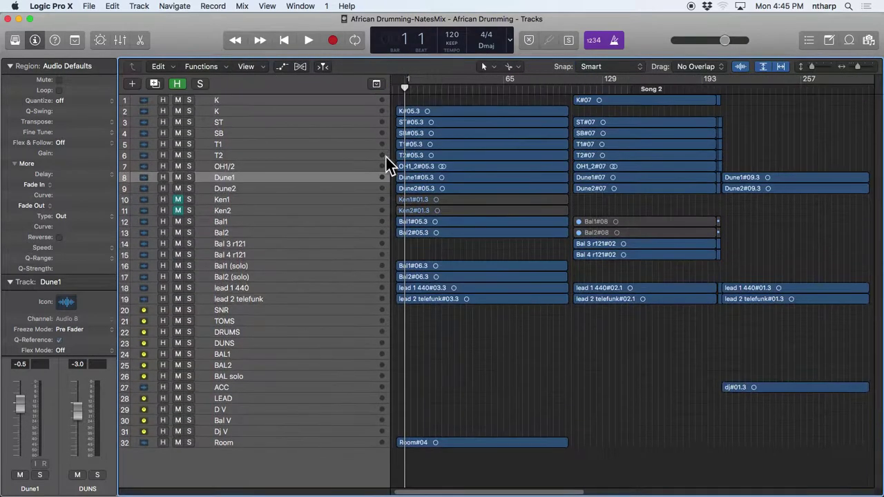
{"action": "left_click", "coordinate": [9, 65]}
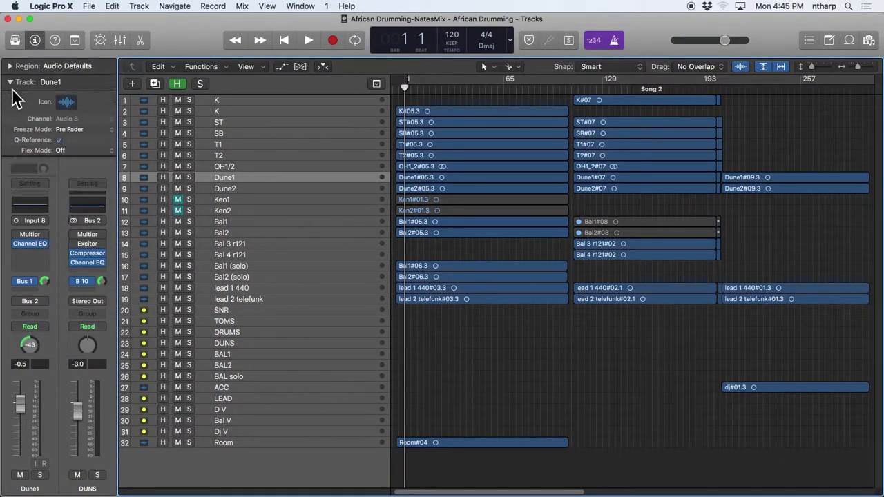
- Show the DUNS bus Compressor and look through its circuit models from Vintage Opto back to Platinum Digital
{"action": "left_click", "coordinate": [88, 260]}
{"action": "left_click_drag", "start_coordinate": [251, 53], "coordinate": [352, 34]}
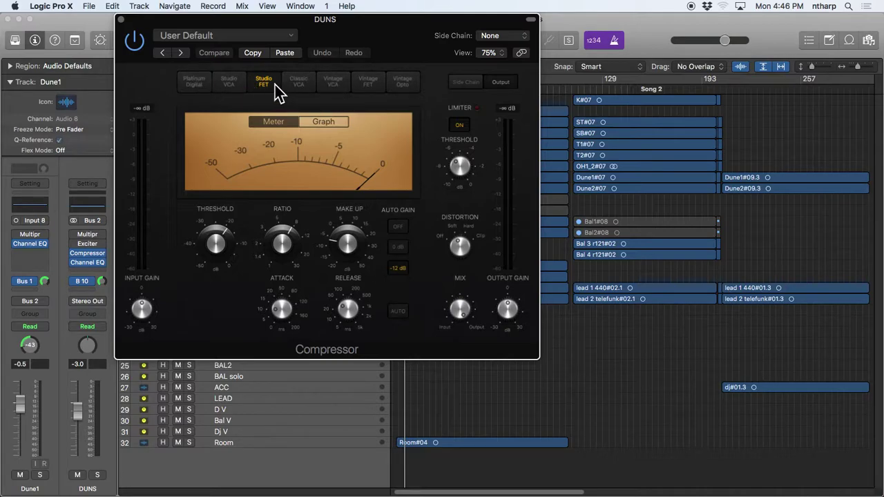
{"action": "left_click", "coordinate": [398, 84]}
{"action": "left_click", "coordinate": [365, 80]}
{"action": "left_click", "coordinate": [304, 80]}
{"action": "left_click", "coordinate": [264, 82]}
{"action": "left_click", "coordinate": [222, 82]}
{"action": "left_click", "coordinate": [197, 83]}
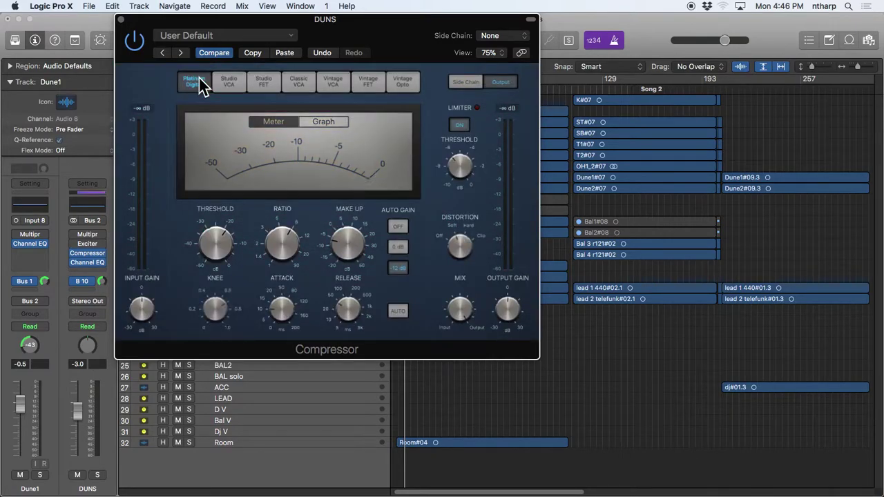
- Compare the controls offered by the Studio FET, Studio VCA and Classic VCA models, ending on Platinum Digital
{"action": "left_click", "coordinate": [265, 82]}
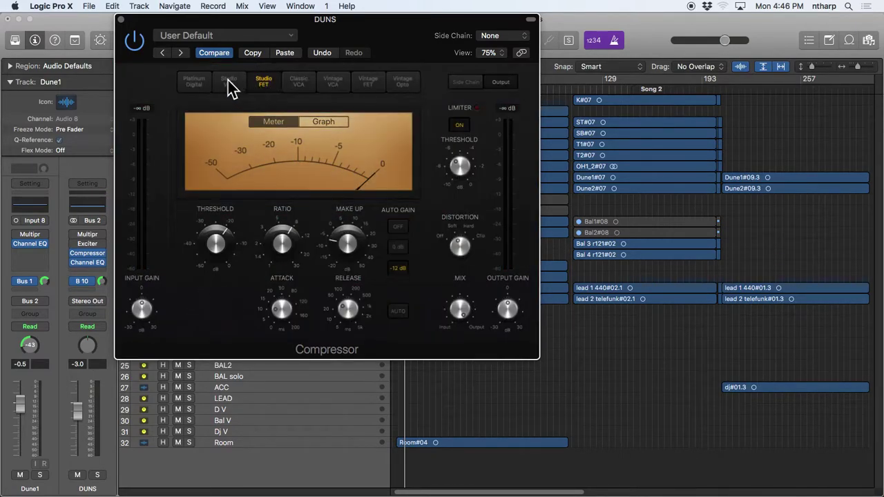
{"action": "left_click", "coordinate": [233, 85]}
{"action": "left_click", "coordinate": [287, 81]}
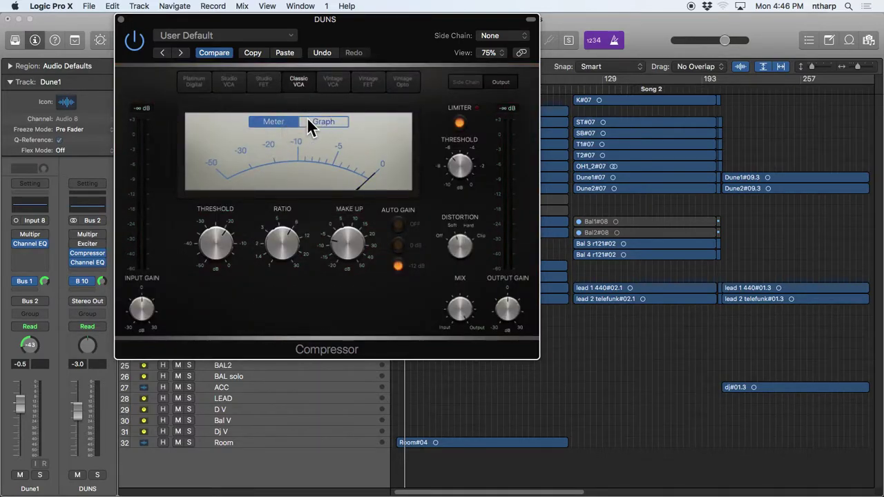
{"action": "mouse_move", "coordinate": [287, 219]}
{"action": "left_click", "coordinate": [257, 86]}
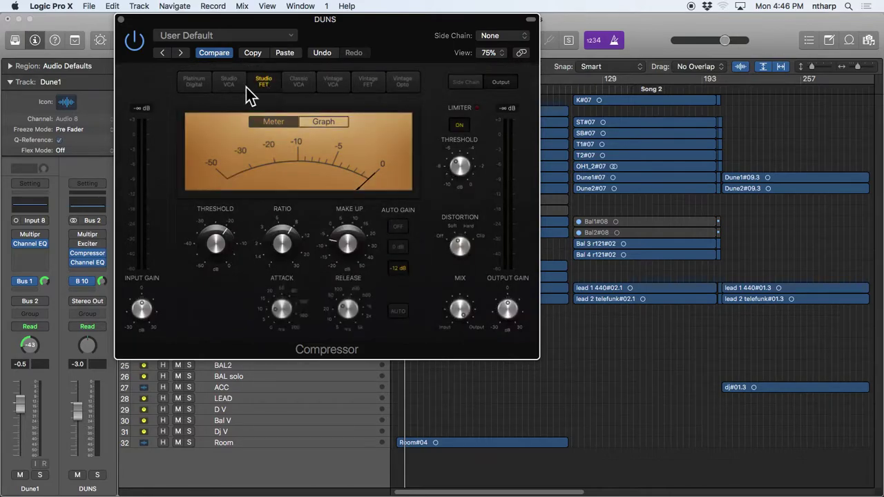
{"action": "left_click", "coordinate": [199, 88]}
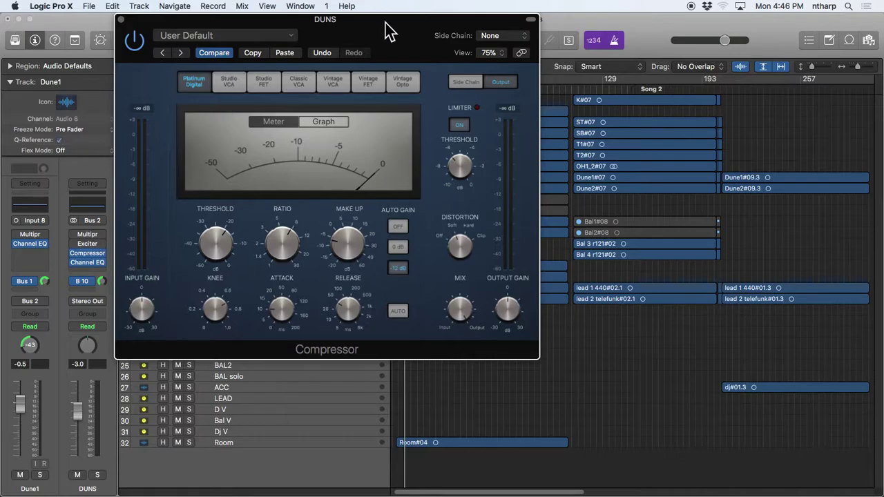
- Look through the VCA, FET and Vintage Opto models, leave the DUNS Compressor on Studio VCA and close it
{"action": "left_click", "coordinate": [232, 83]}
{"action": "left_click", "coordinate": [304, 88]}
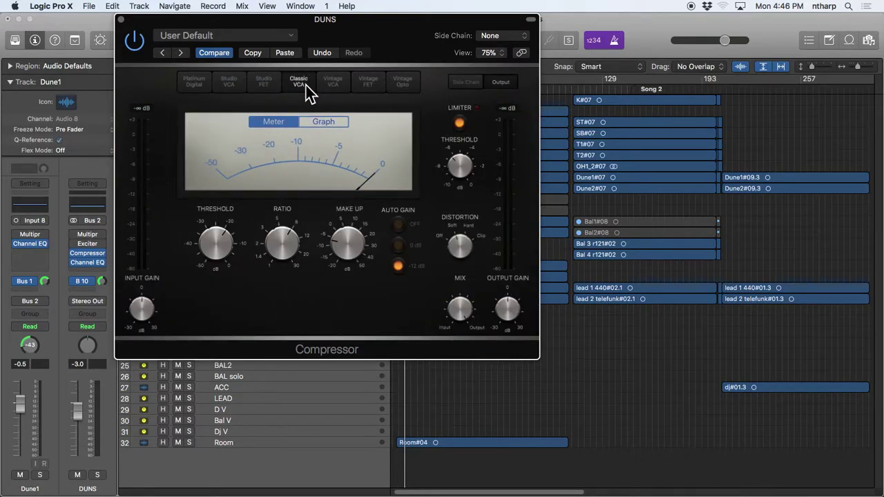
{"action": "left_click", "coordinate": [275, 86]}
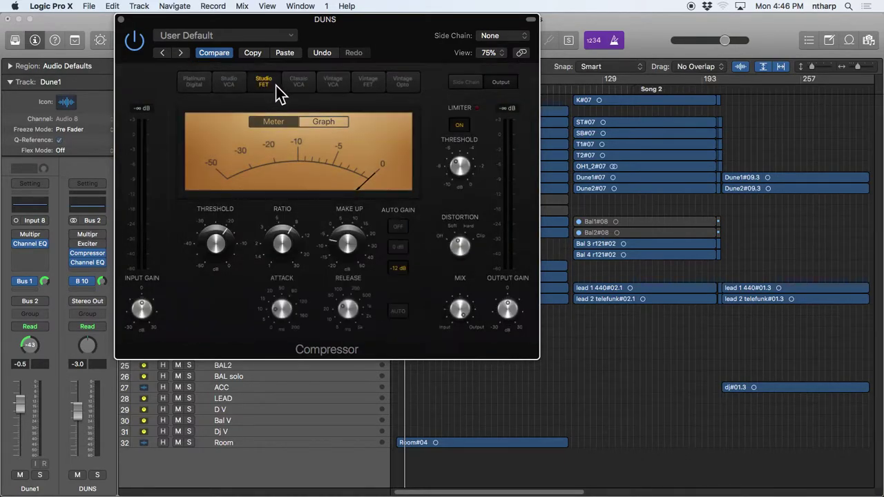
{"action": "left_click", "coordinate": [368, 83]}
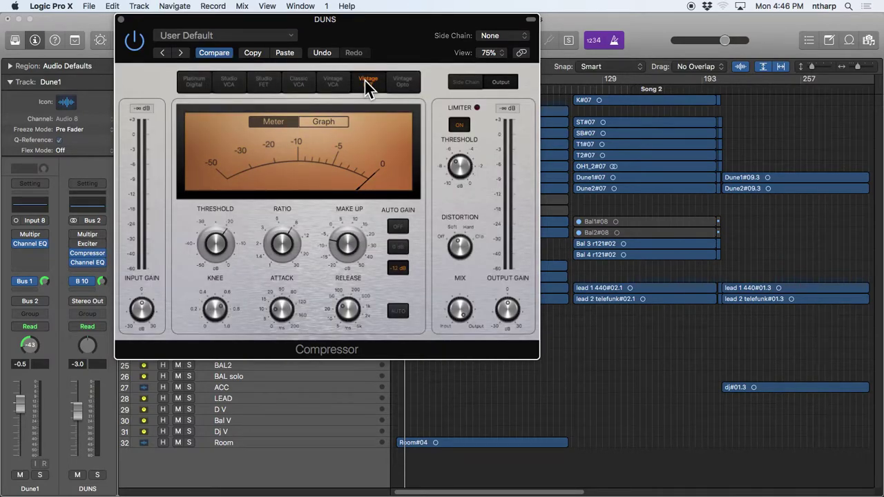
{"action": "left_click", "coordinate": [398, 86]}
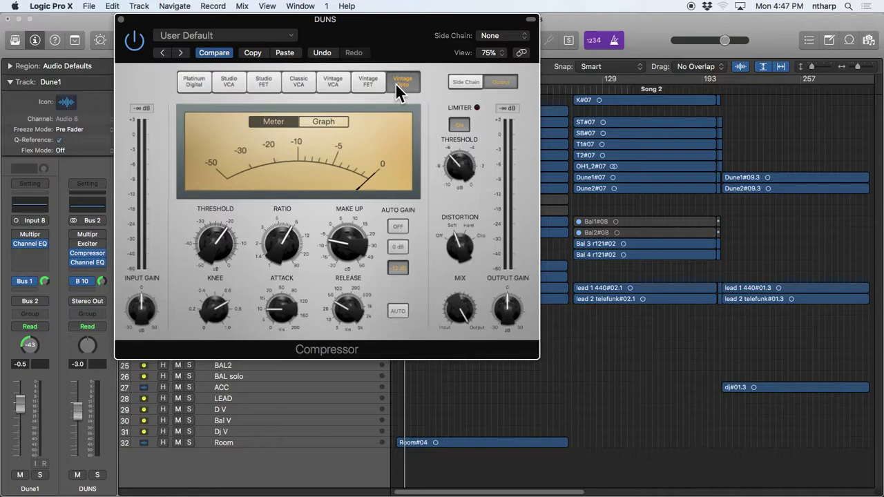
{"action": "left_click", "coordinate": [243, 85]}
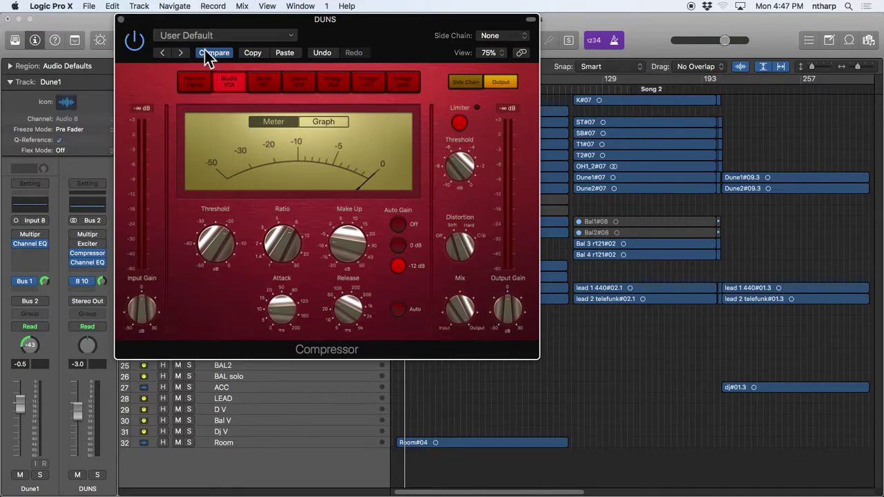
{"action": "left_click", "coordinate": [122, 19]}
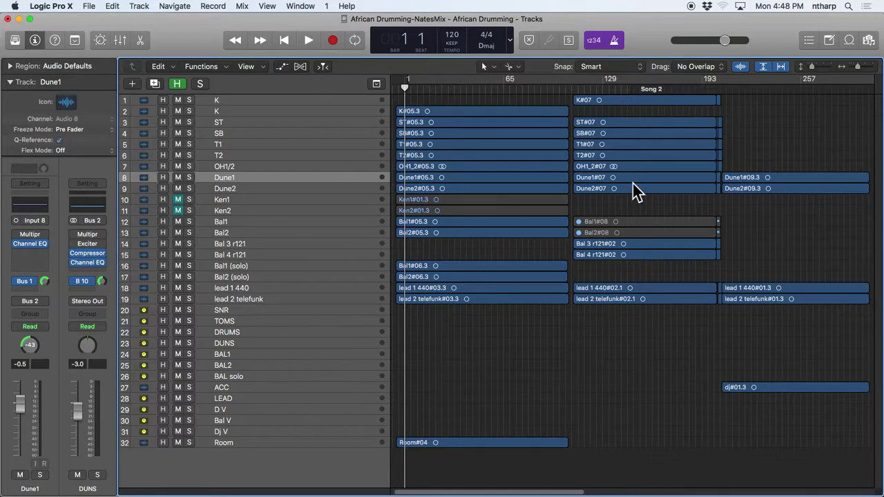
- Play Song 2 from about bar 140 and lower the system's output volume
{"action": "left_click", "coordinate": [619, 88]}
{"action": "key", "text": "space"}
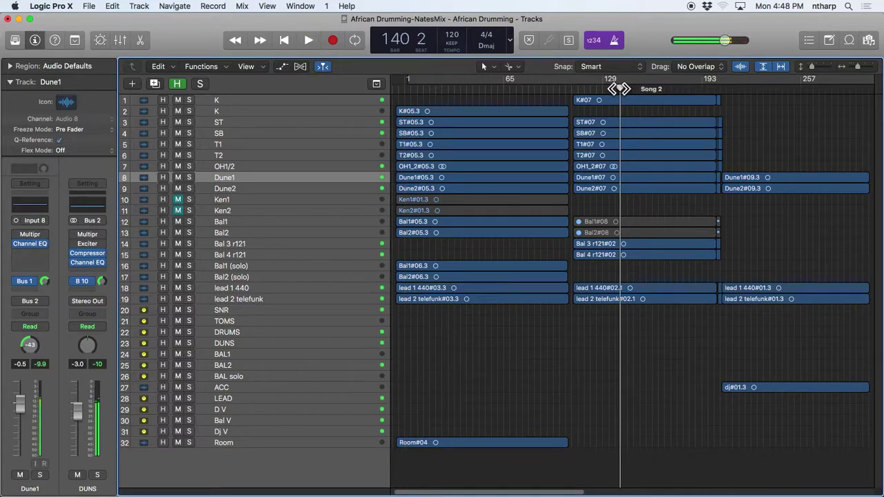
{"action": "key", "text": "XF86AudioRaiseVolume"}
{"action": "key", "text": "XF86AudioLowerVolume"}
{"action": "key", "text": "XF86AudioLowerVolume"}
{"action": "key", "text": "XF86AudioLowerVolume"}
{"action": "key", "text": "XF86AudioLowerVolume"}
{"action": "key", "text": "XF86AudioLowerVolume"}
{"action": "key", "text": "XF86AudioLowerVolume"}
{"action": "key", "text": "XF86AudioLowerVolume"}
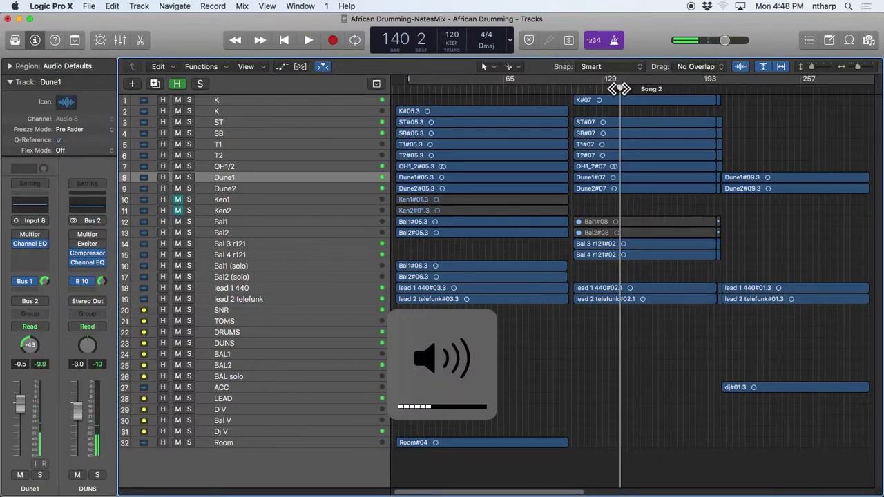
- Play Song 2 briefly from about bar 140, then select the Bal 3 and Bal 4 r121 regions followed by the Bal2 track
{"action": "key", "text": "space"}
{"action": "key", "text": "space"}
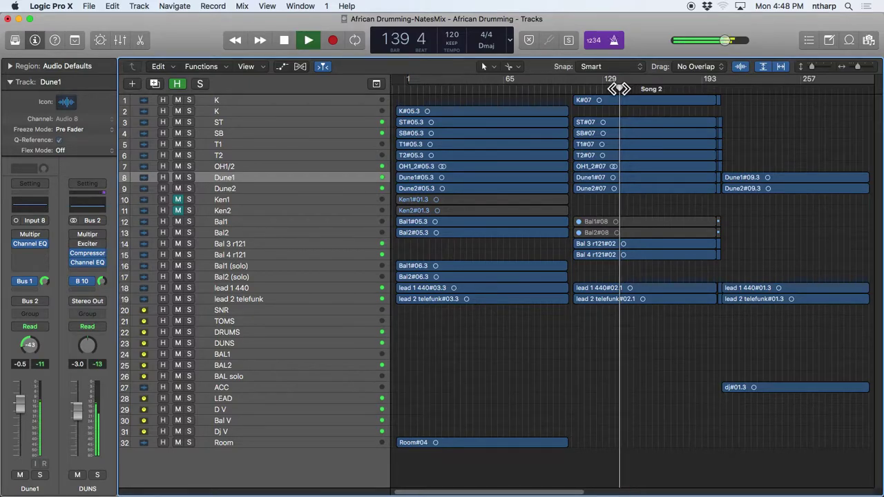
{"action": "key", "text": "space"}
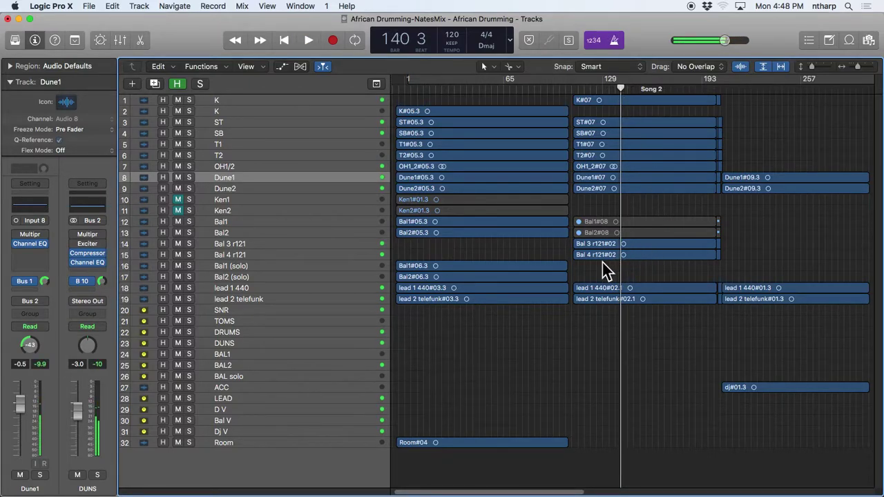
{"action": "left_click_drag", "start_coordinate": [602, 263], "coordinate": [606, 243]}
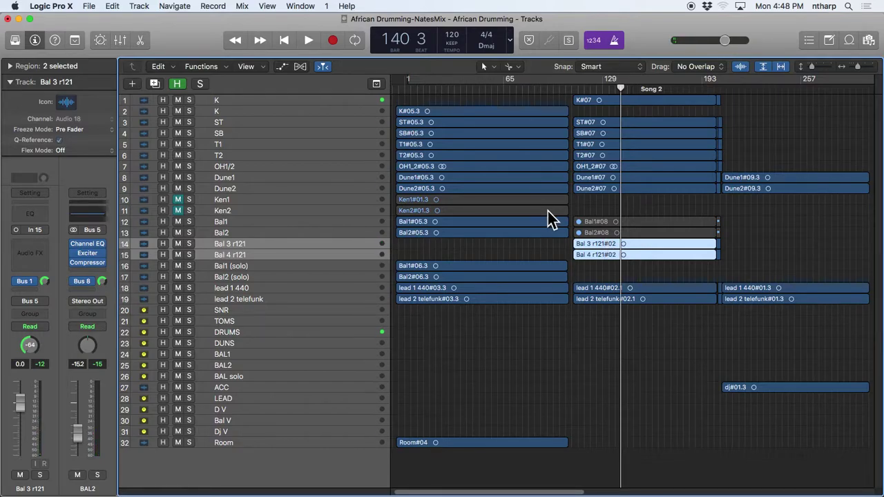
{"action": "left_click", "coordinate": [296, 233]}
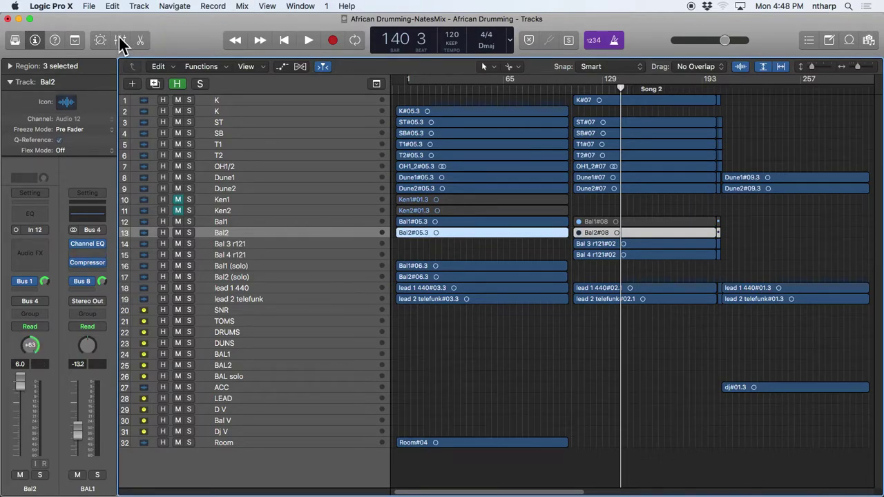
- Show the mixer and open the Compressors on the BAL1 and BAL2 buses while playing Song 2
{"action": "key", "text": "super+2"}
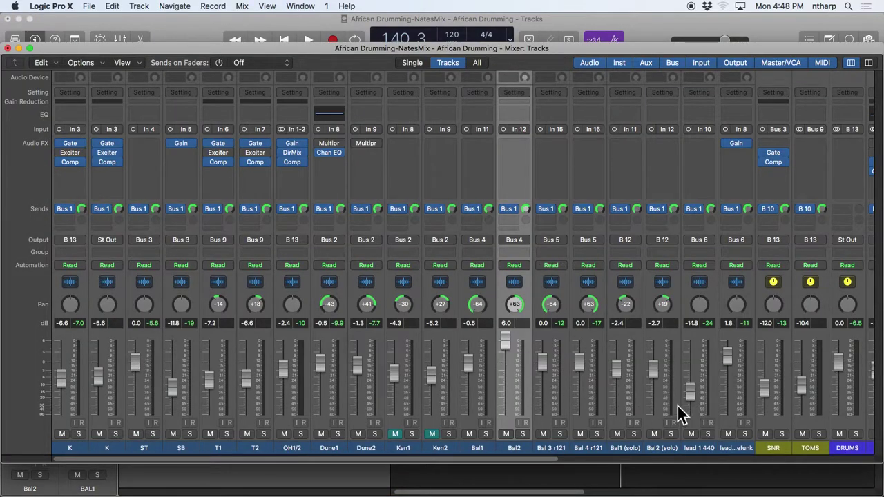
{"action": "scroll", "coordinate": [677, 413], "scroll_direction": "right", "scroll_amount": 6}
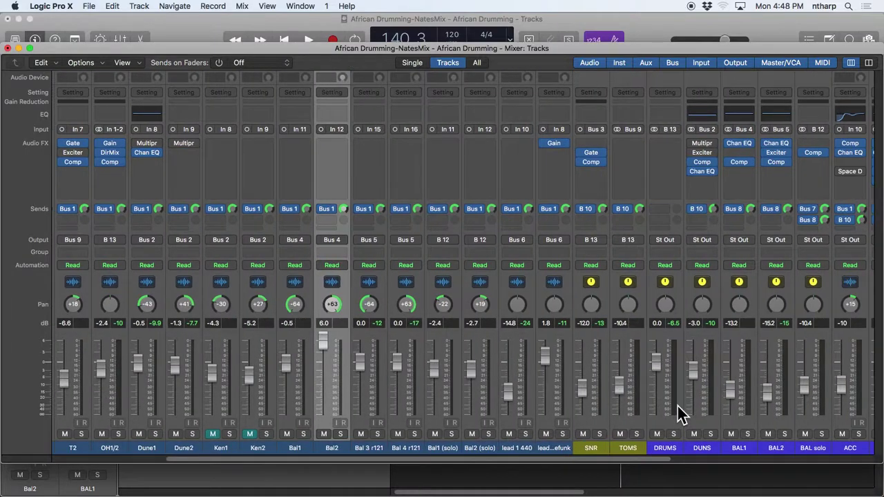
{"action": "left_click", "coordinate": [712, 163]}
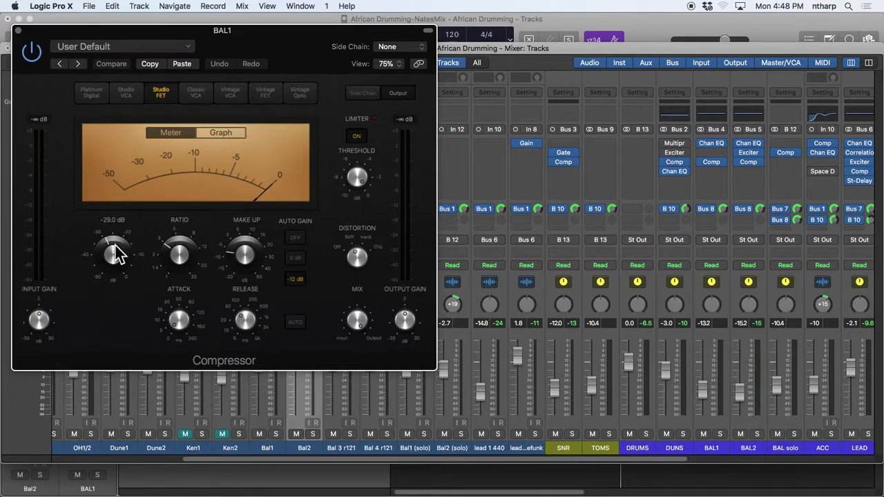
{"action": "key", "text": "space"}
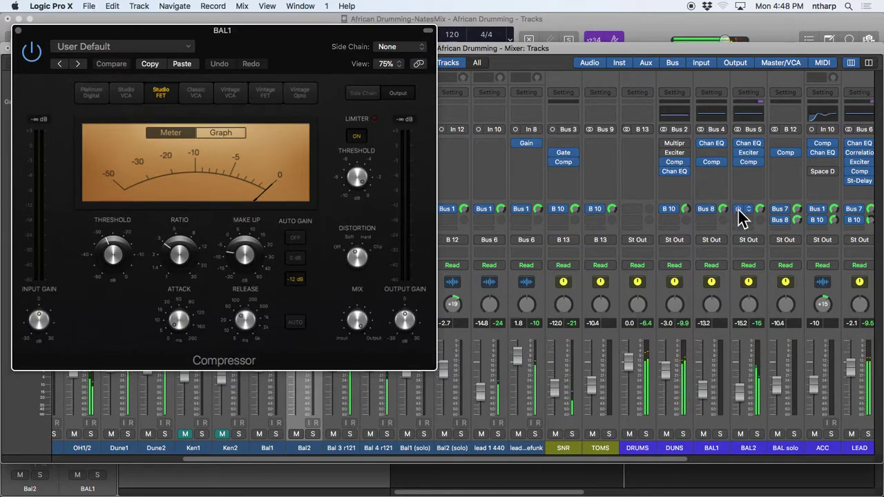
{"action": "left_click", "coordinate": [748, 163]}
{"action": "mouse_move", "coordinate": [197, 331]}
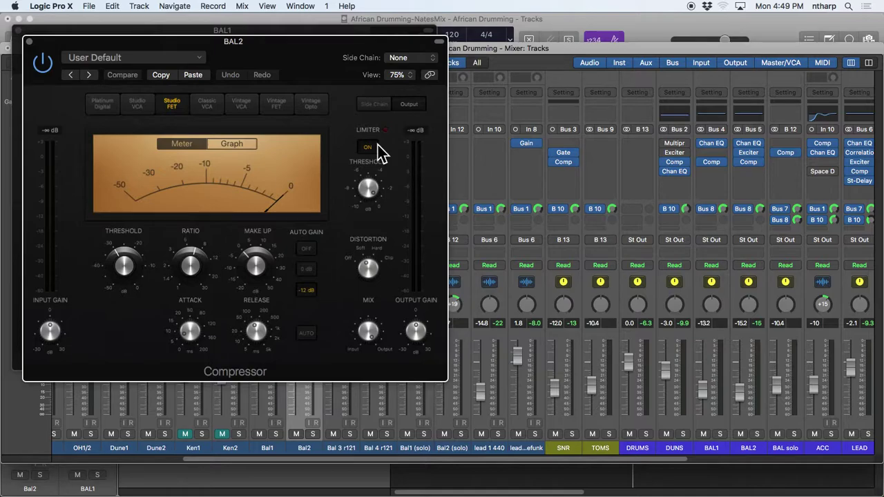
- Set the BAL2 Compressor's limiter threshold to about -1.3 dB during playback and turn off the count-in and metronome
{"action": "key", "text": "space"}
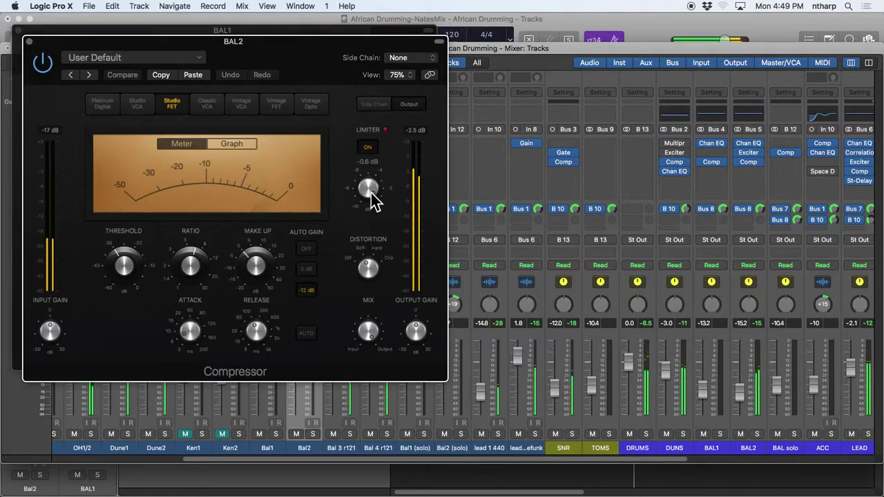
{"action": "left_click_drag", "start_coordinate": [372, 201], "coordinate": [371, 197]}
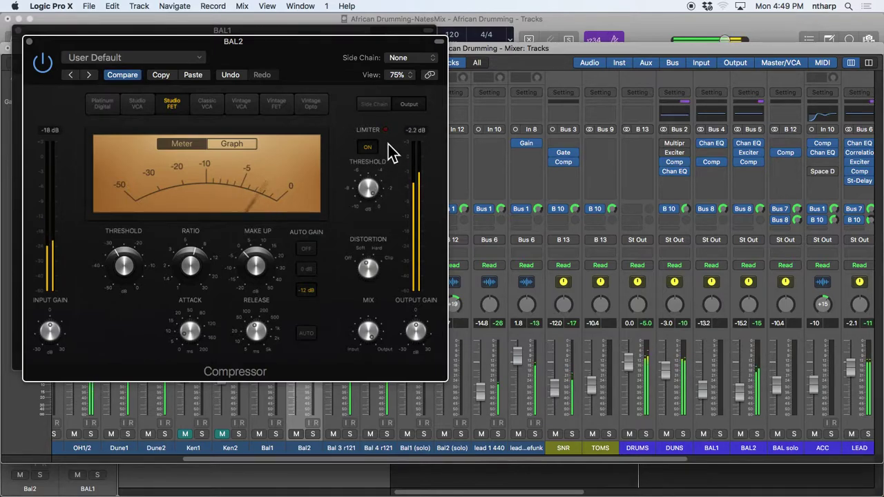
{"action": "left_click", "coordinate": [598, 39]}
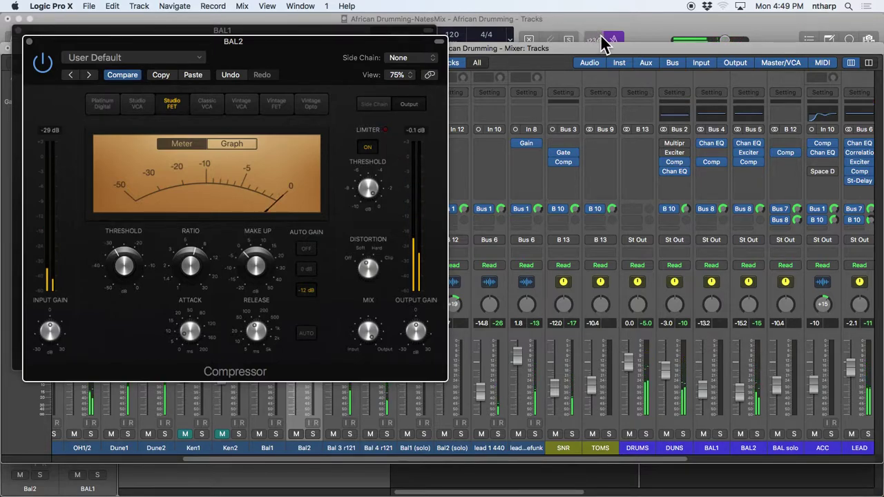
{"action": "left_click", "coordinate": [611, 40]}
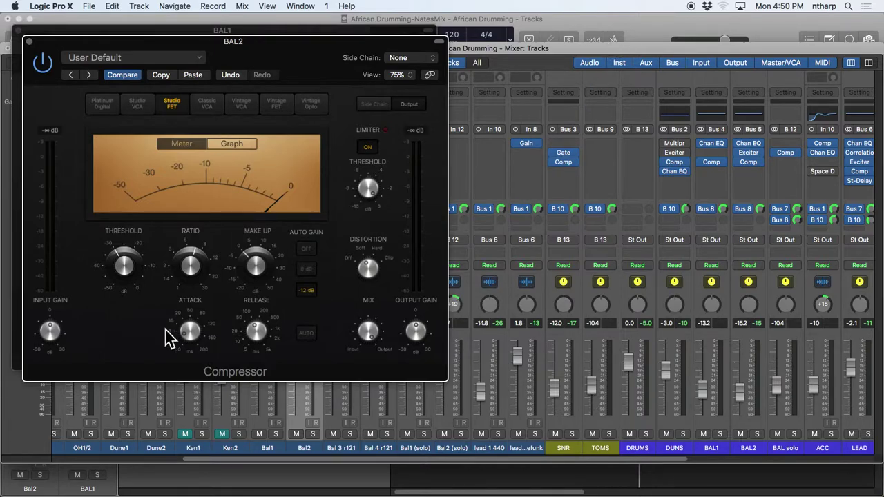
- Review the BAL2 Compressor's attack and release, then reduce its ratio and limiter threshold while Song 2 plays
{"action": "mouse_move", "coordinate": [190, 335]}
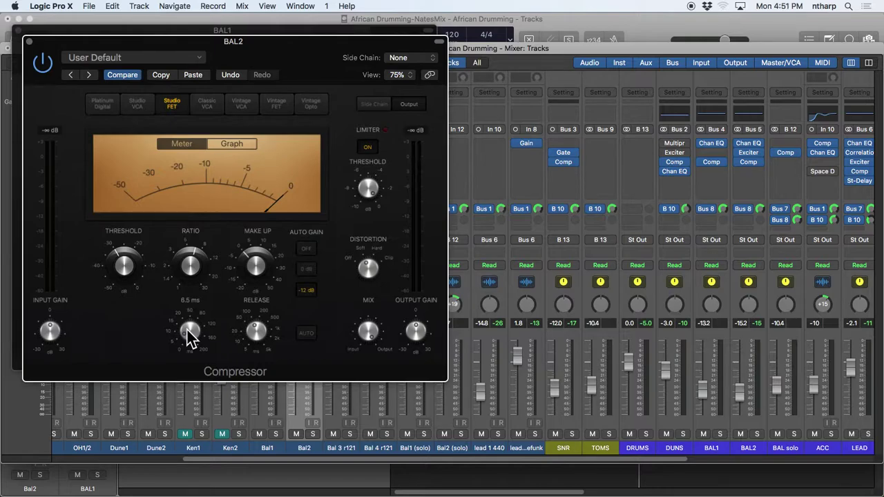
{"action": "mouse_move", "coordinate": [241, 337]}
{"action": "mouse_move", "coordinate": [191, 271]}
{"action": "key", "text": "space"}
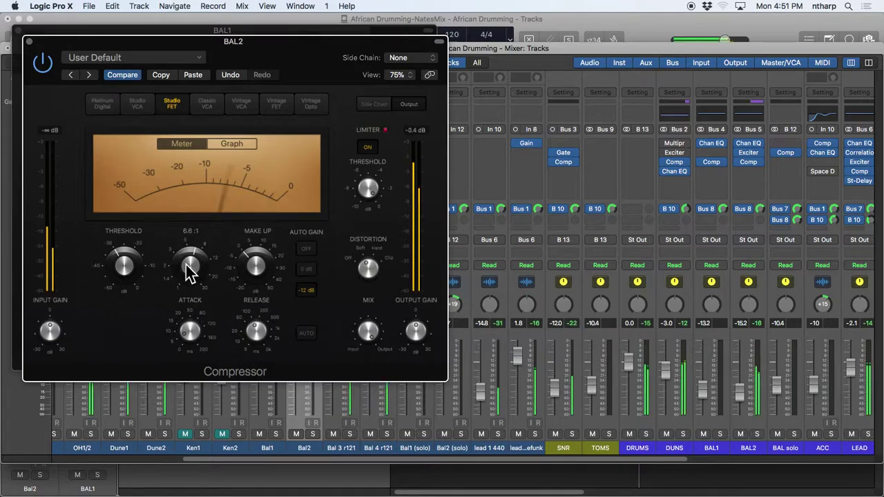
{"action": "mouse_move", "coordinate": [367, 191]}
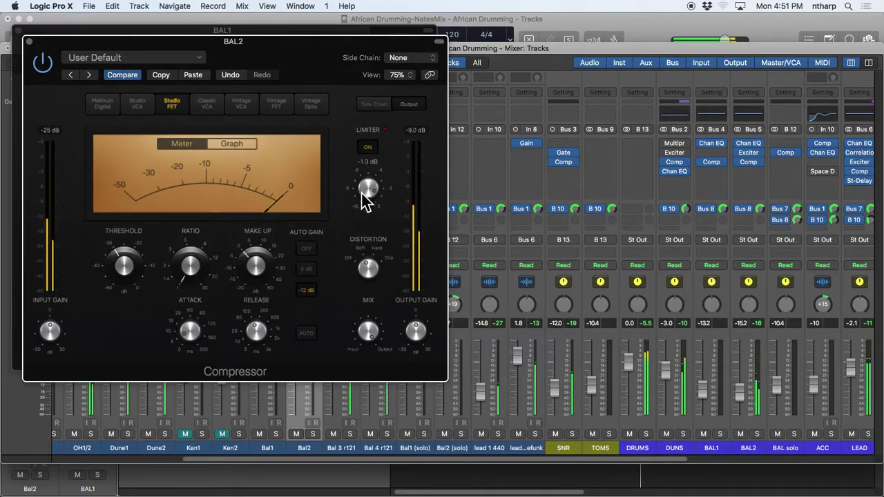
{"action": "left_click_drag", "start_coordinate": [362, 203], "coordinate": [371, 249]}
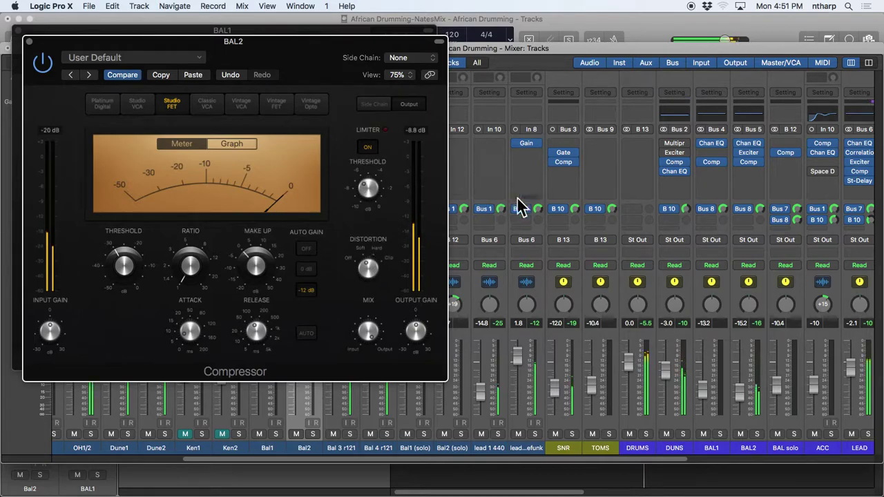
- Hide the mixer, set a cycle range over Song 2 from bar 141 to bar 162 and play it
{"action": "left_click_drag", "start_coordinate": [558, 50], "coordinate": [625, 277]}
{"action": "left_click", "coordinate": [469, 81]}
{"action": "key", "text": "super+2"}
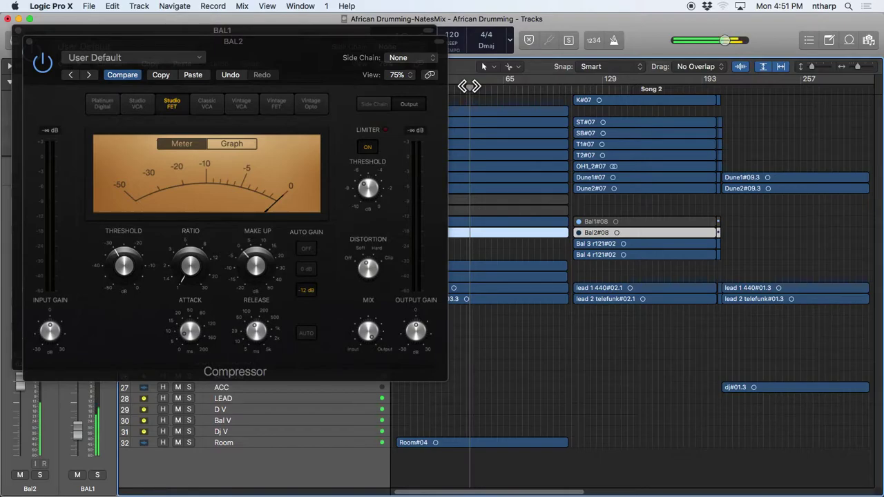
{"action": "left_click_drag", "start_coordinate": [463, 82], "coordinate": [505, 83]}
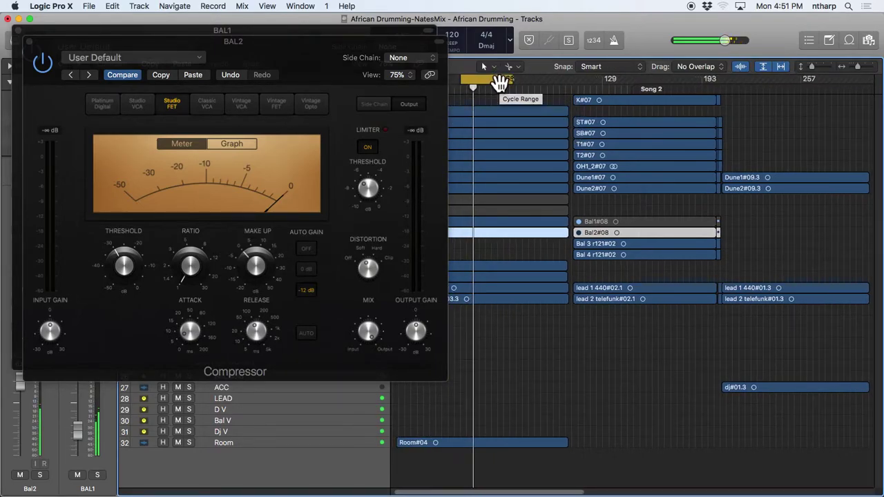
{"action": "left_click_drag", "start_coordinate": [623, 82], "coordinate": [653, 83]}
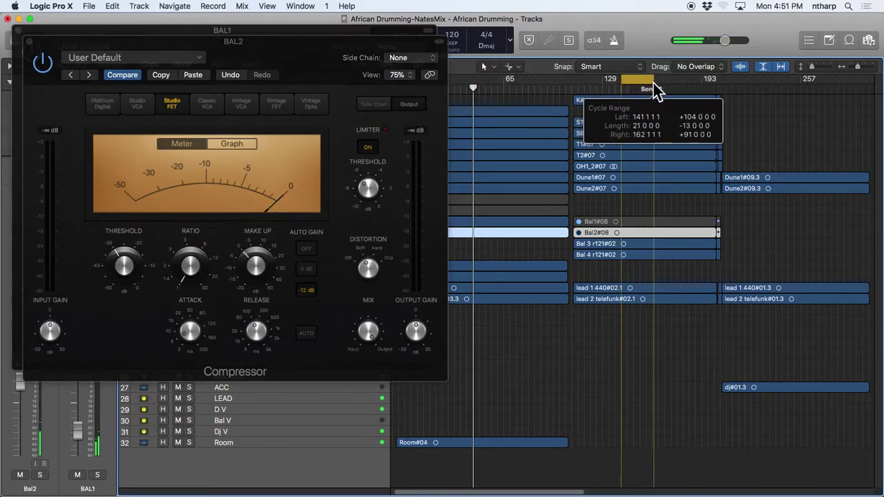
{"action": "key", "text": "space"}
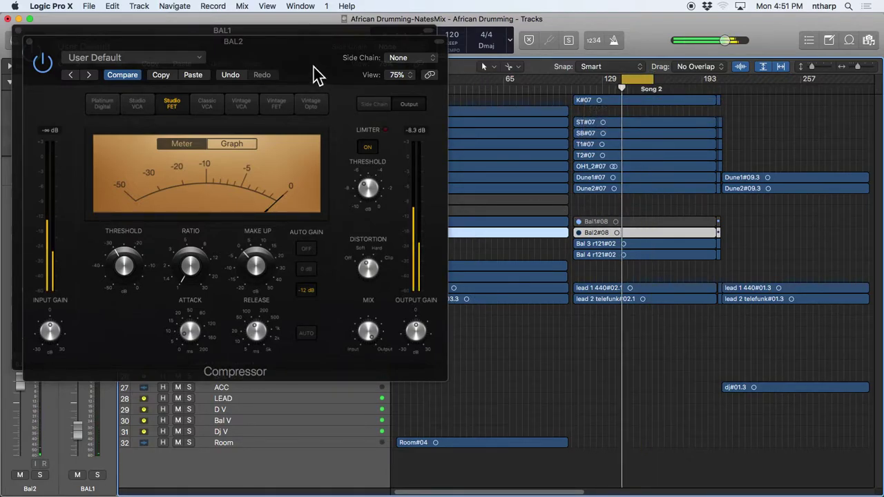
- Close the BAL2 and BAL1 Compressor windows
{"action": "left_click_drag", "start_coordinate": [301, 49], "coordinate": [321, 4]}
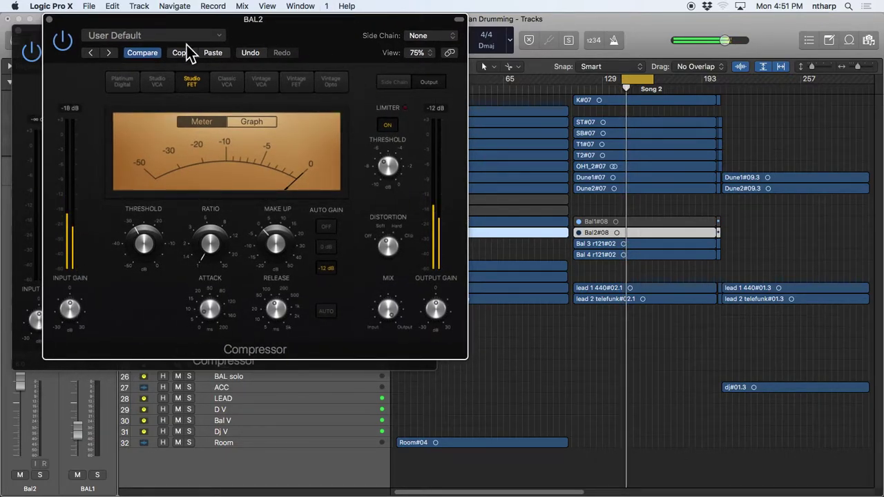
{"action": "left_click", "coordinate": [48, 19]}
{"action": "left_click", "coordinate": [18, 30]}
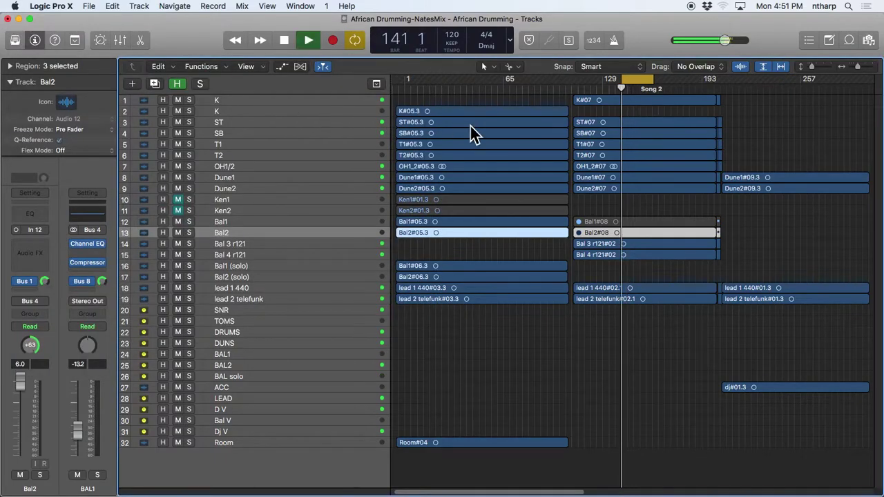
- Play the first song from bar 46 and select the Bal1 track
{"action": "key", "text": "space"}
{"action": "left_click", "coordinate": [474, 88]}
{"action": "key", "text": "space"}
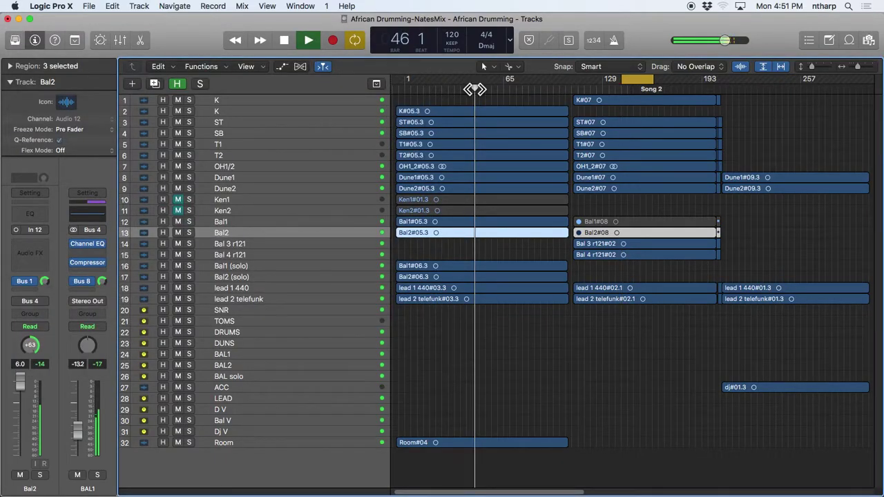
{"action": "left_click", "coordinate": [318, 222]}
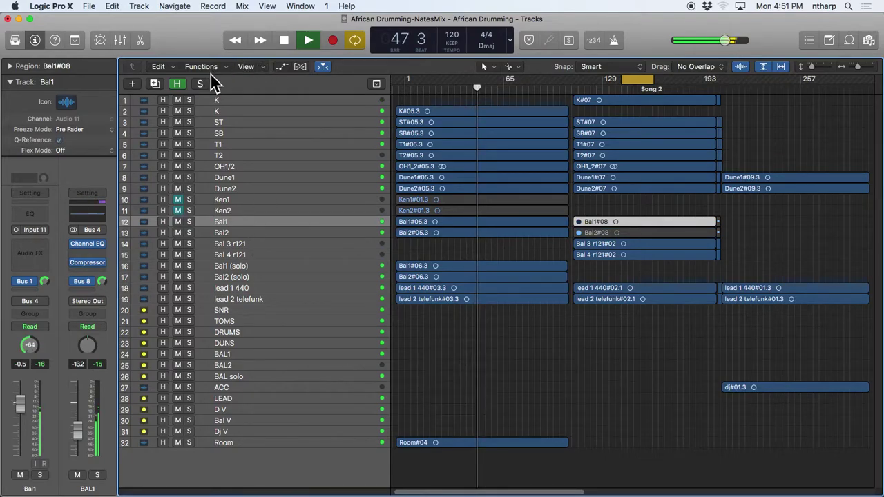
- Show the mixer, solo the BAL1 bus and open its Compressor
{"action": "key", "text": "x"}
{"action": "left_click_drag", "start_coordinate": [380, 276], "coordinate": [344, 15]}
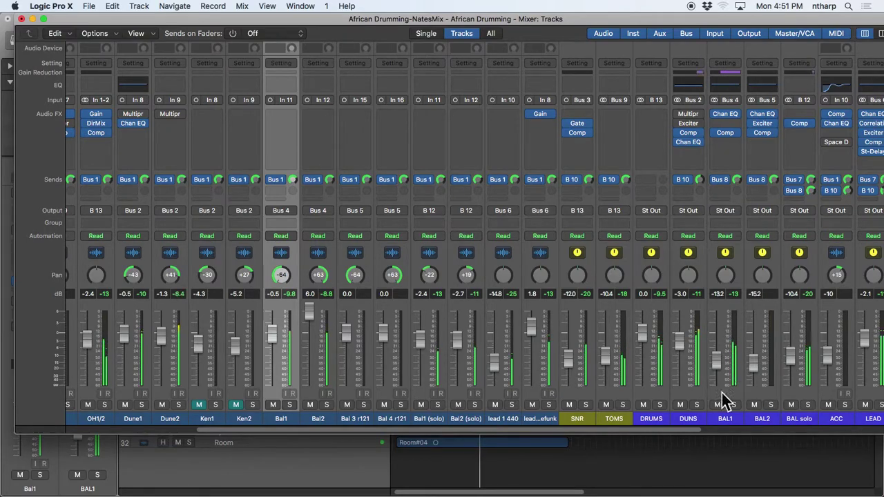
{"action": "left_click", "coordinate": [734, 406]}
{"action": "left_click", "coordinate": [725, 132]}
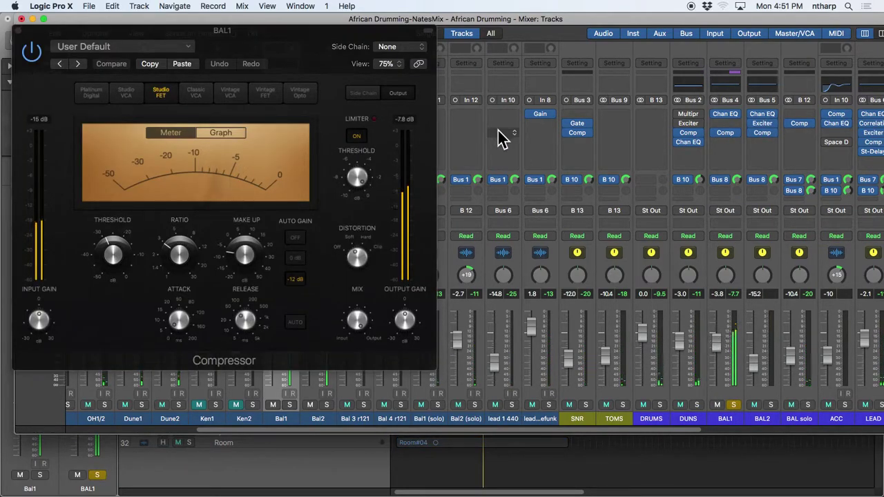
- Lower the BAL1 Compressor's limiter threshold to -10 dB and reduce its compression threshold and ratio
{"action": "left_click_drag", "start_coordinate": [356, 185], "coordinate": [377, 224]}
{"action": "mouse_move", "coordinate": [411, 317]}
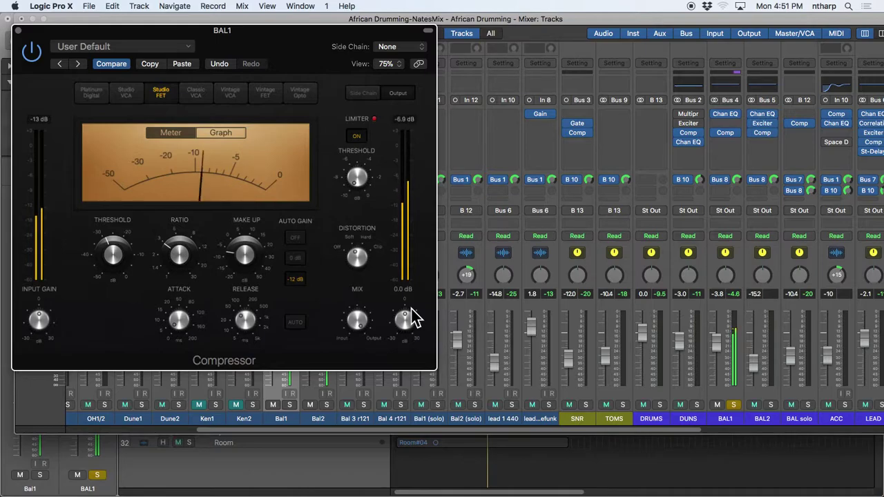
{"action": "left_click_drag", "start_coordinate": [178, 256], "coordinate": [200, 314]}
{"action": "mouse_move", "coordinate": [116, 263]}
{"action": "mouse_move", "coordinate": [115, 262]}
{"action": "left_mouse_down"}
{"action": "mouse_move", "coordinate": [112, 247]}
{"action": "mouse_move", "coordinate": [130, 292]}
{"action": "mouse_move", "coordinate": [124, 272]}
{"action": "left_mouse_up"}
{"action": "mouse_move", "coordinate": [177, 263]}
{"action": "left_click_drag", "start_coordinate": [178, 262], "coordinate": [173, 234]}
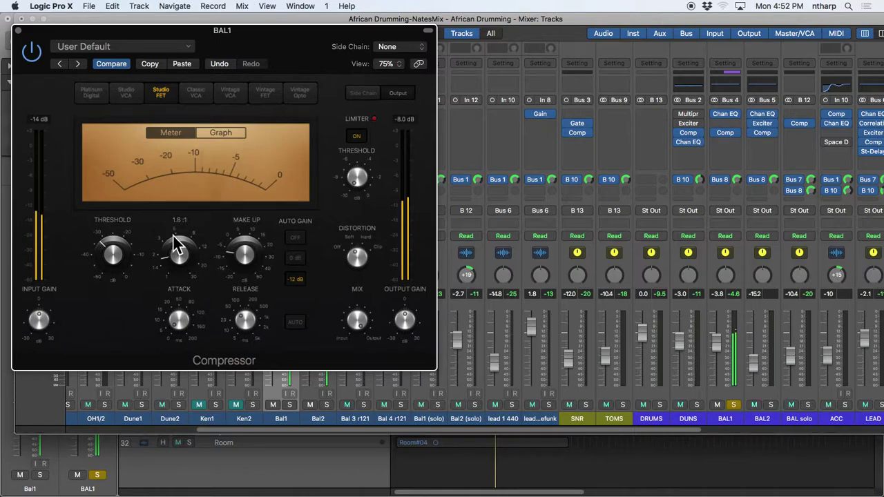
- Raise the BAL1 Compressor's make-up gain to about 10 dB and reduce its ratio further, keeping the limiter threshold at -10.0 dB
{"action": "left_click_drag", "start_coordinate": [241, 256], "coordinate": [233, 205]}
{"action": "mouse_move", "coordinate": [189, 270]}
{"action": "left_mouse_down"}
{"action": "mouse_move", "coordinate": [181, 263]}
{"action": "mouse_move", "coordinate": [197, 256]}
{"action": "mouse_move", "coordinate": [187, 259]}
{"action": "left_mouse_up"}
{"action": "left_click_drag", "start_coordinate": [360, 178], "coordinate": [344, 239]}
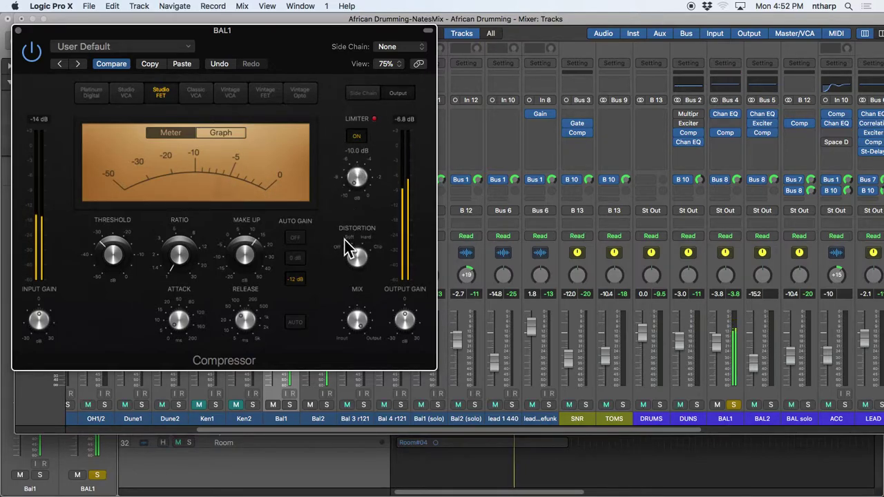
- Set the BAL1 Compressor's limiter threshold to -3.8 dB and review its attack control
{"action": "left_click_drag", "start_coordinate": [351, 248], "coordinate": [356, 195]}
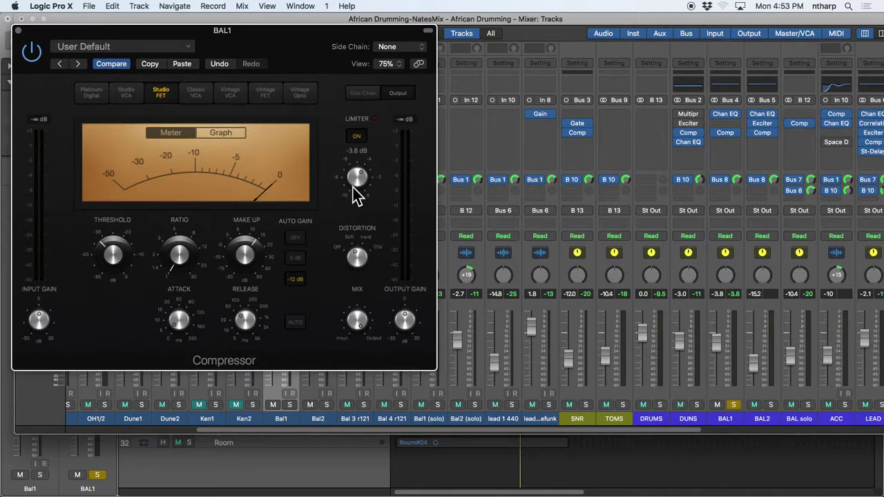
{"action": "mouse_move", "coordinate": [176, 335]}
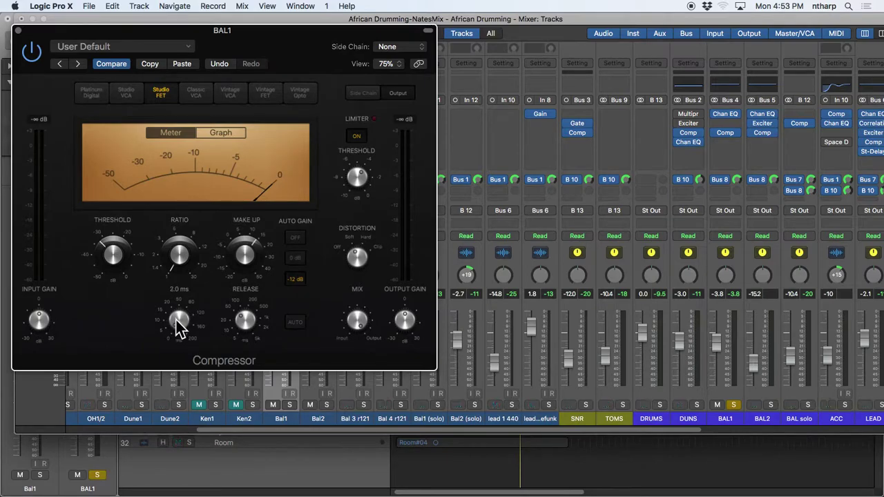
{"action": "left_click_drag", "start_coordinate": [177, 322], "coordinate": [177, 325]}
{"action": "mouse_move", "coordinate": [365, 195]}
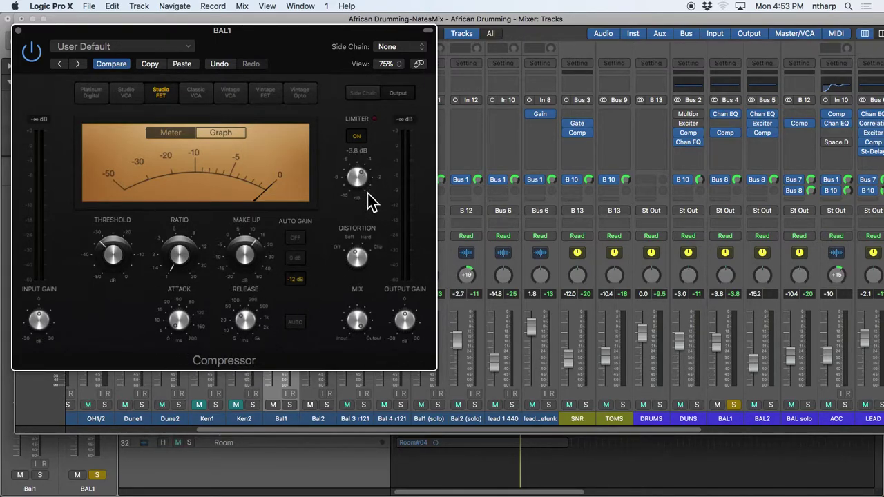
{"action": "mouse_move", "coordinate": [247, 306]}
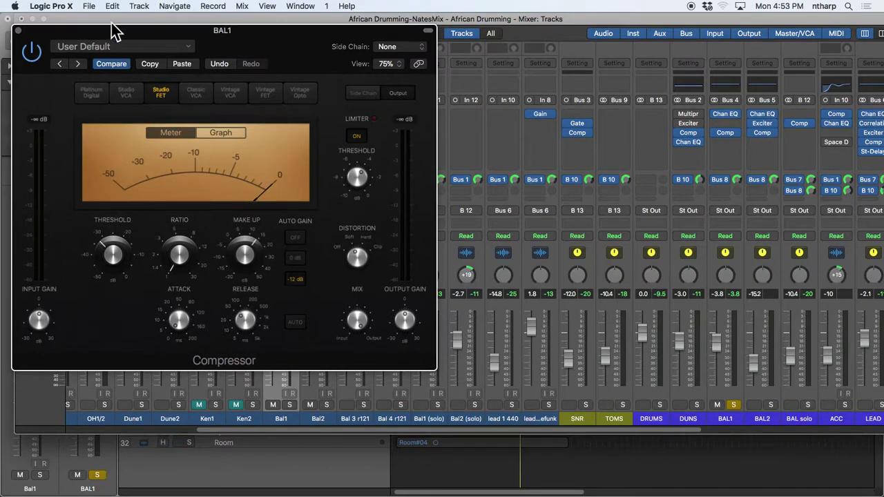
- Revert the African Drumming-NatesMix project to Backup 1 and continue past the loading alert
{"action": "left_click", "coordinate": [88, 5]}
{"action": "mouse_move", "coordinate": [113, 52]}
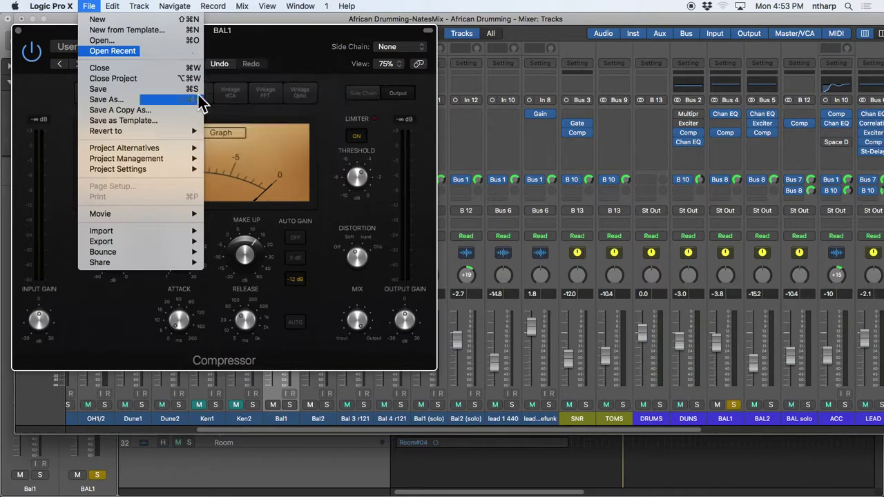
{"action": "mouse_move", "coordinate": [166, 131]}
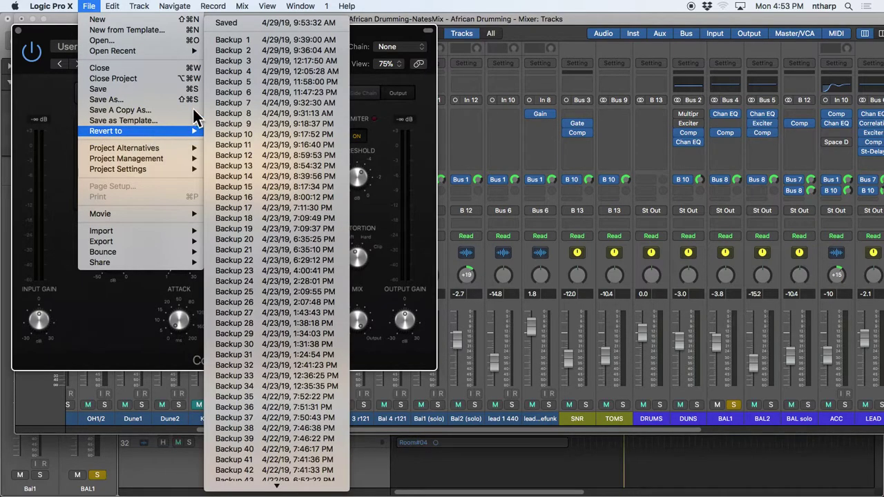
{"action": "left_click", "coordinate": [264, 36]}
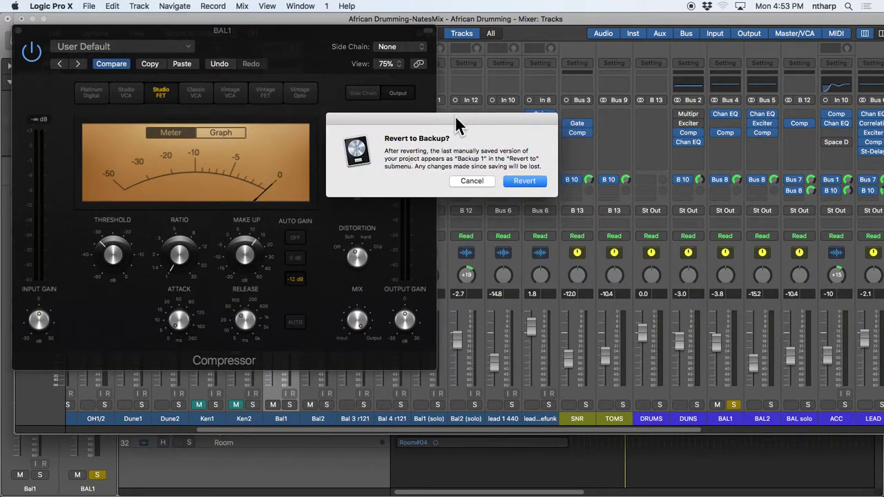
{"action": "left_click", "coordinate": [525, 179]}
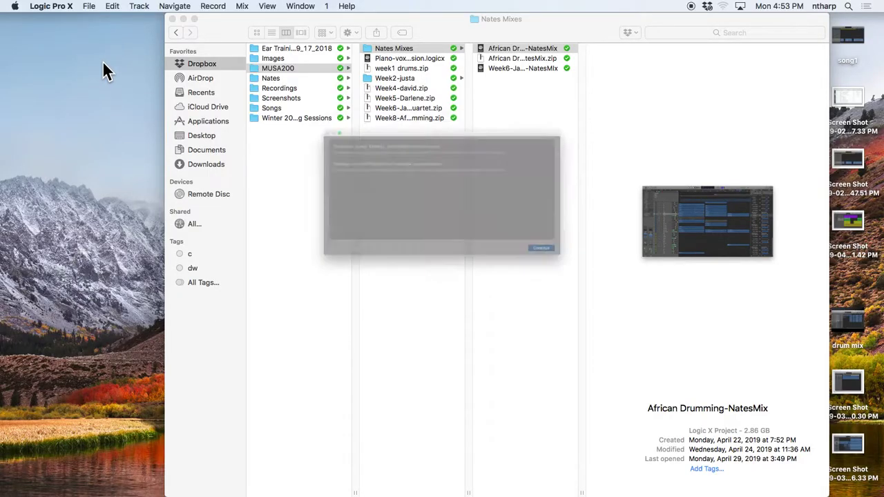
{"action": "key", "text": "Return"}
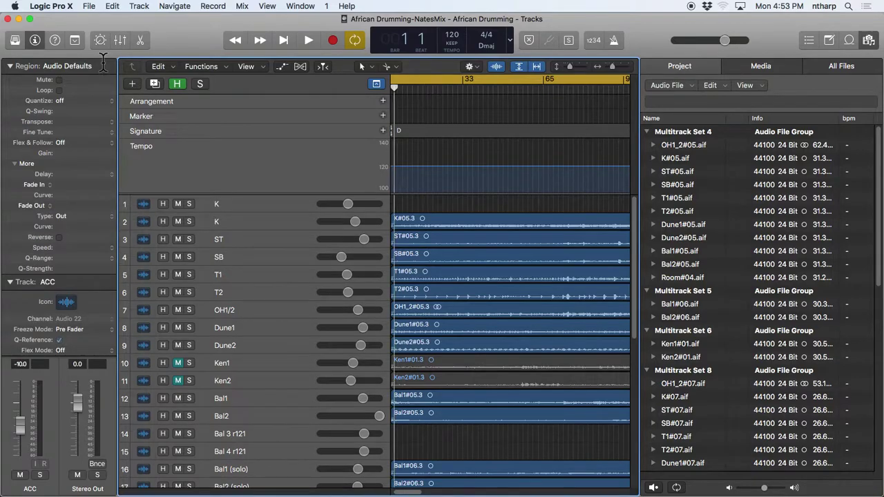
- Turn off cycle mode and hide the browser, global tracks and inspector, leaving only the arrangement
{"action": "left_click", "coordinate": [866, 42]}
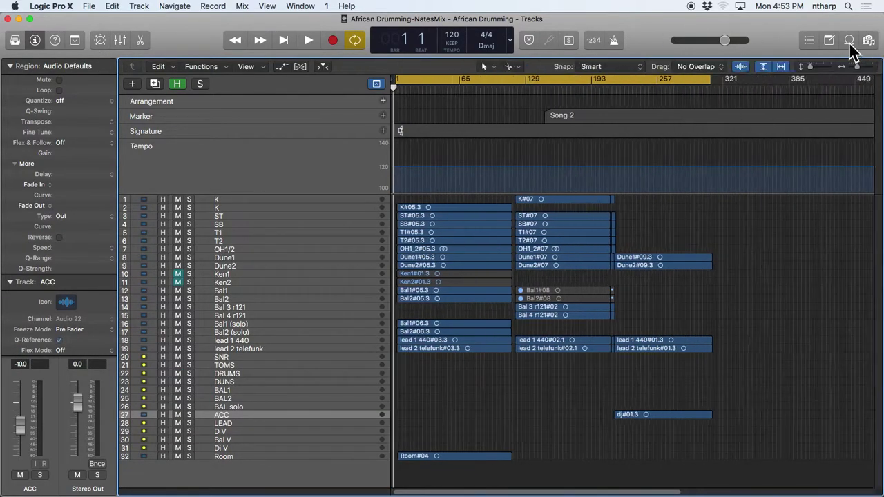
{"action": "left_click", "coordinate": [356, 41]}
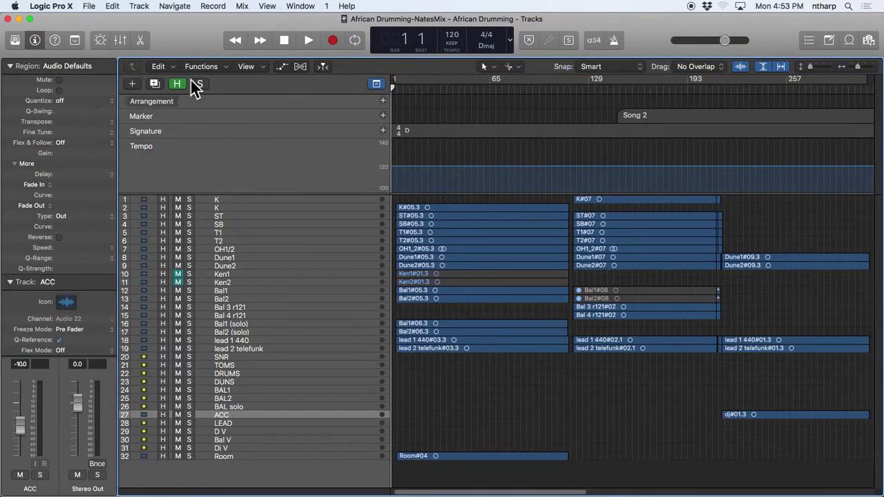
{"action": "left_click", "coordinate": [376, 83]}
{"action": "left_click", "coordinate": [36, 40]}
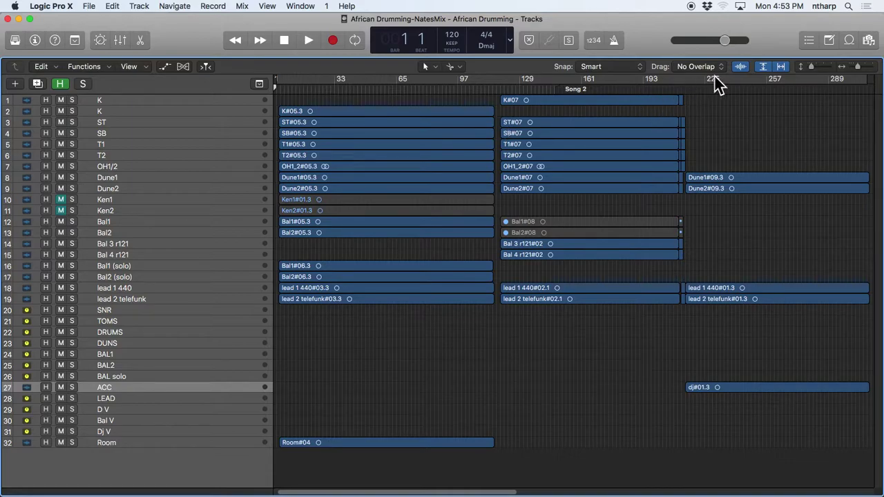
- Set a cycle range of about 30 bars starting at bar 225 and play its opening bars
{"action": "mouse_move", "coordinate": [711, 79]}
{"action": "left_mouse_down"}
{"action": "mouse_move", "coordinate": [768, 81]}
{"action": "mouse_move", "coordinate": [716, 79]}
{"action": "left_mouse_up"}
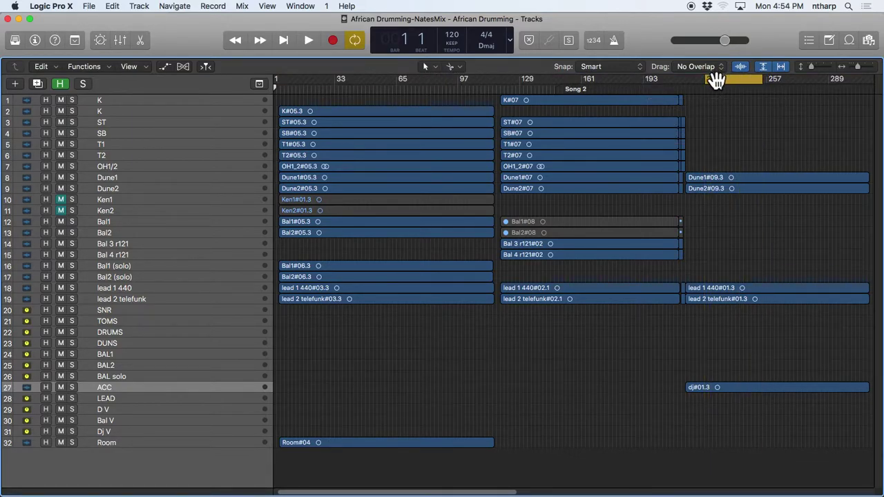
{"action": "key", "text": "space"}
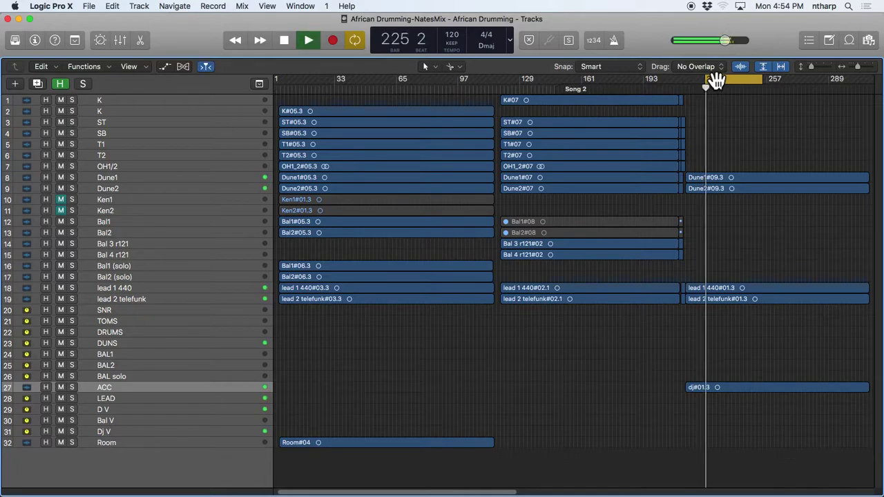
{"action": "key", "text": "XF86AudioLowerVolume"}
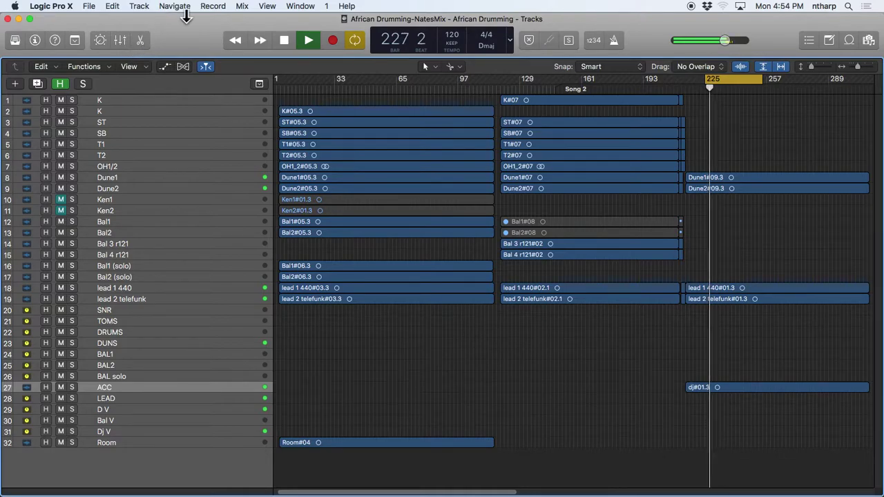
{"action": "key", "text": "space"}
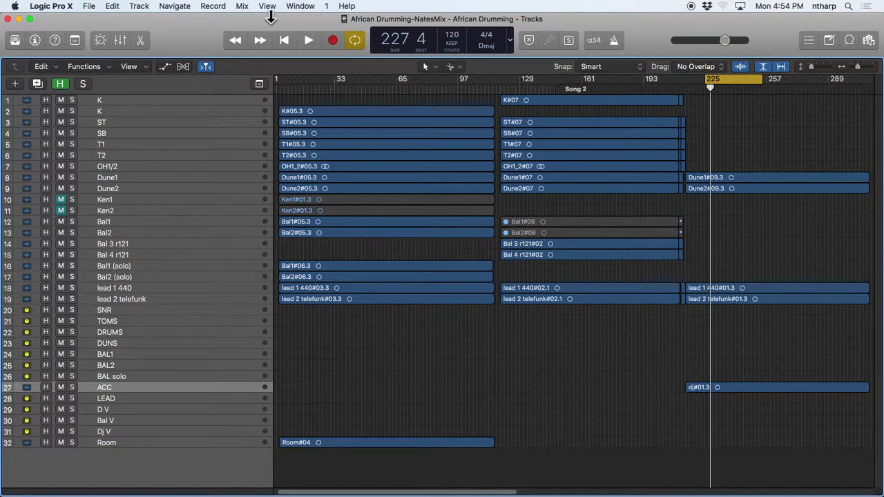
- Show the mixer and solo the ACC and LEAD channels
{"action": "key", "text": "x"}
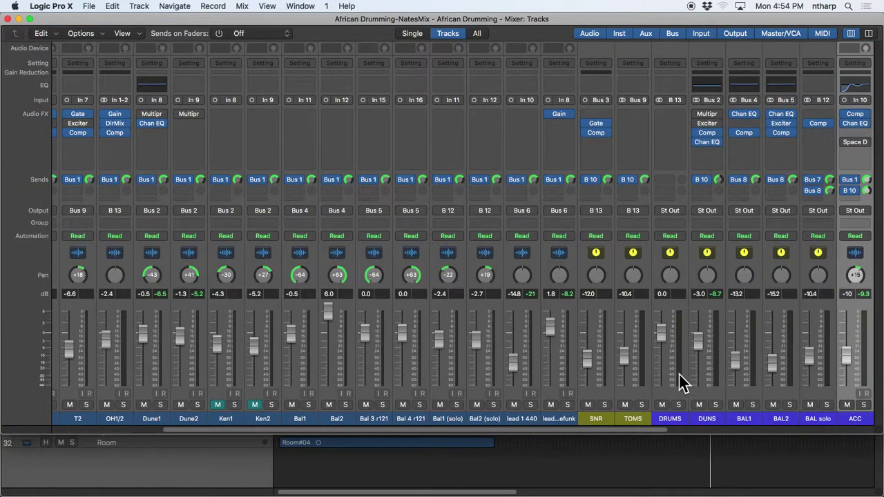
{"action": "left_click_drag", "start_coordinate": [616, 429], "coordinate": [702, 429]}
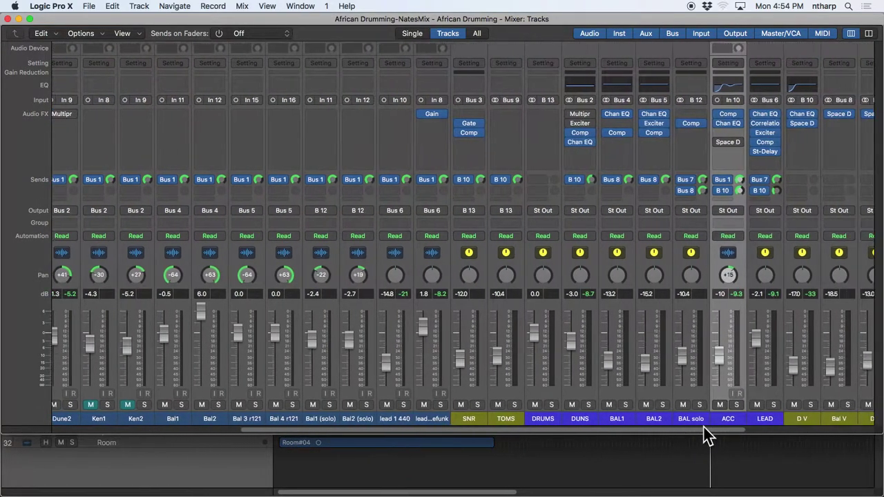
{"action": "left_click", "coordinate": [736, 404]}
{"action": "left_click", "coordinate": [773, 404]}
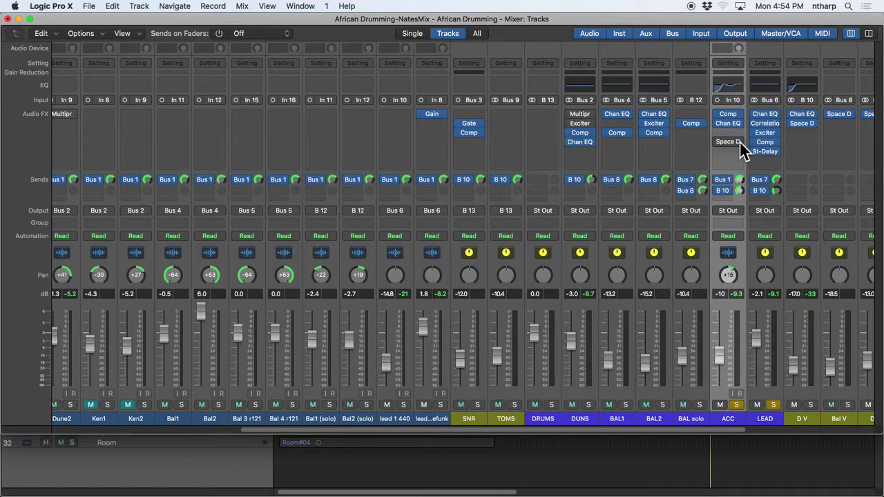
- Remove Space Designer from the ACC channel, bypass the remaining inserts on ACC and LEAD, and start playback
{"action": "left_click", "coordinate": [741, 144]}
{"action": "left_click", "coordinate": [728, 158]}
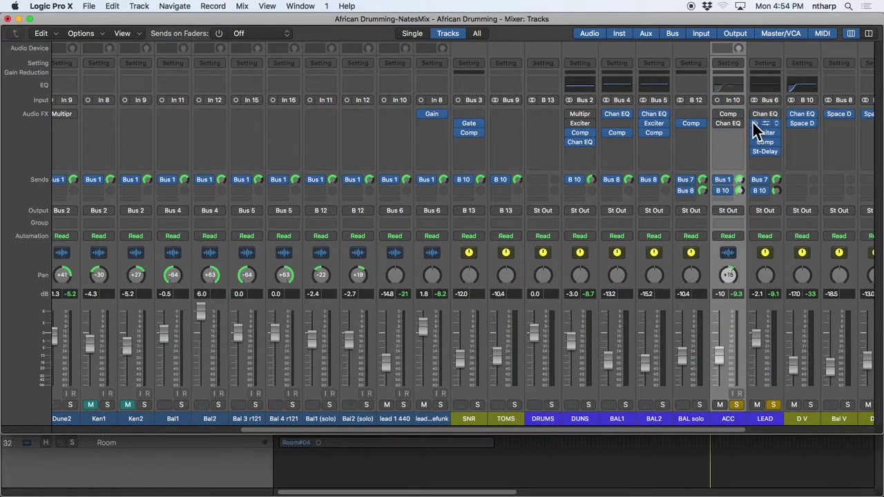
{"action": "key", "text": "space"}
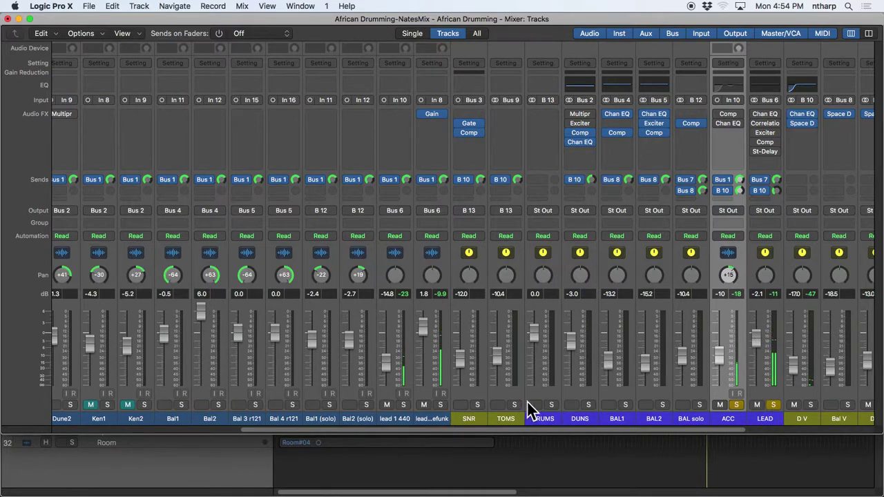
- Unsolo ACC and raise the faders to 3.4 dB on LEAD, -0.4 dB on lead 1 440 and -0.5 dB on lead 2 telefunk
{"action": "left_click_drag", "start_coordinate": [757, 341], "coordinate": [755, 327]}
{"action": "left_click", "coordinate": [736, 404]}
{"action": "left_click_drag", "start_coordinate": [590, 8], "coordinate": [628, 9]}
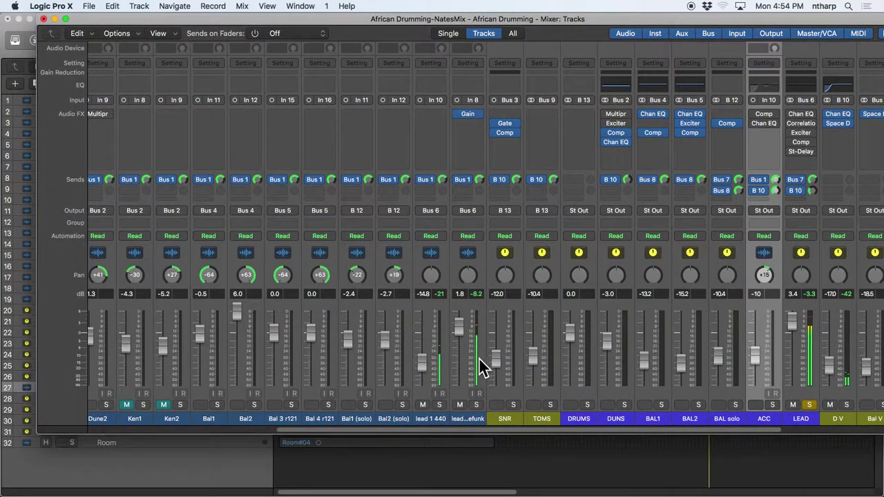
{"action": "left_click_drag", "start_coordinate": [424, 376], "coordinate": [462, 337]}
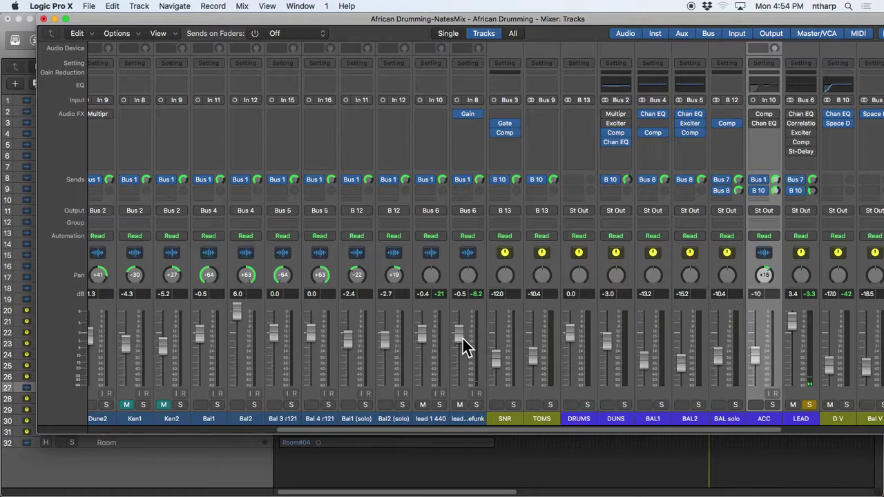
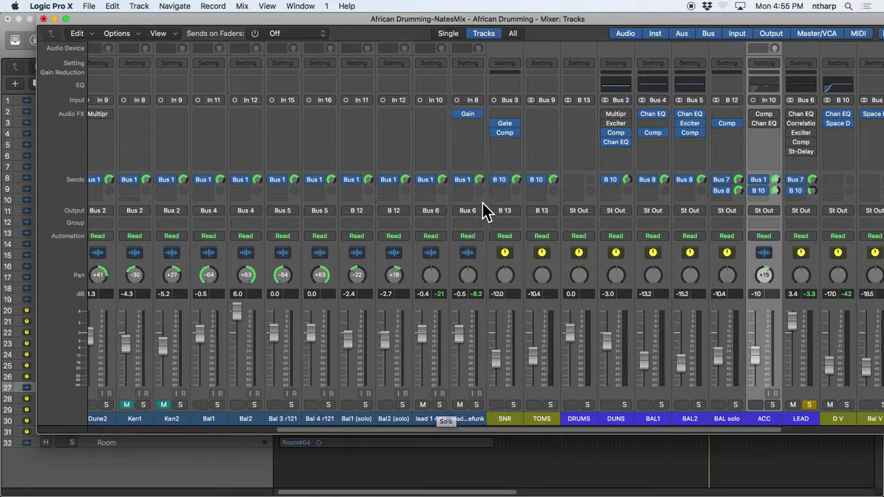
- Toggle the Gain plug-in on the lead 2 telefunk channel and leave it bypassed
{"action": "left_click", "coordinate": [457, 114]}
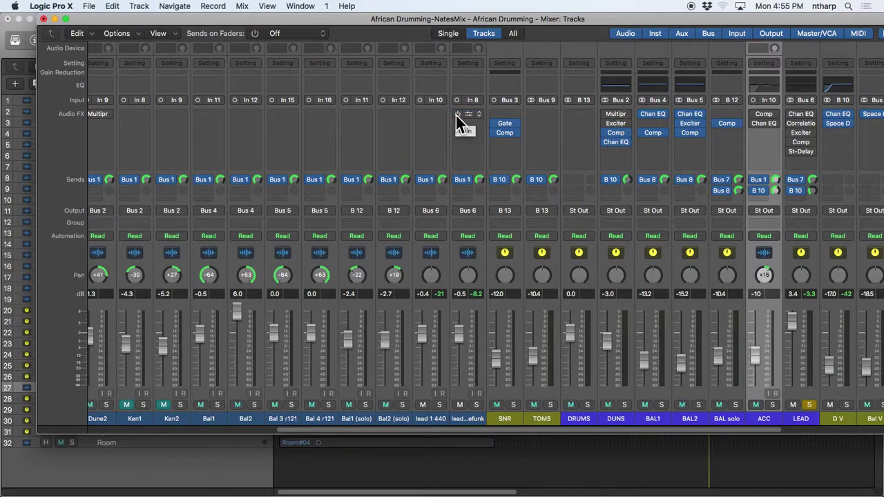
{"action": "left_click", "coordinate": [456, 114]}
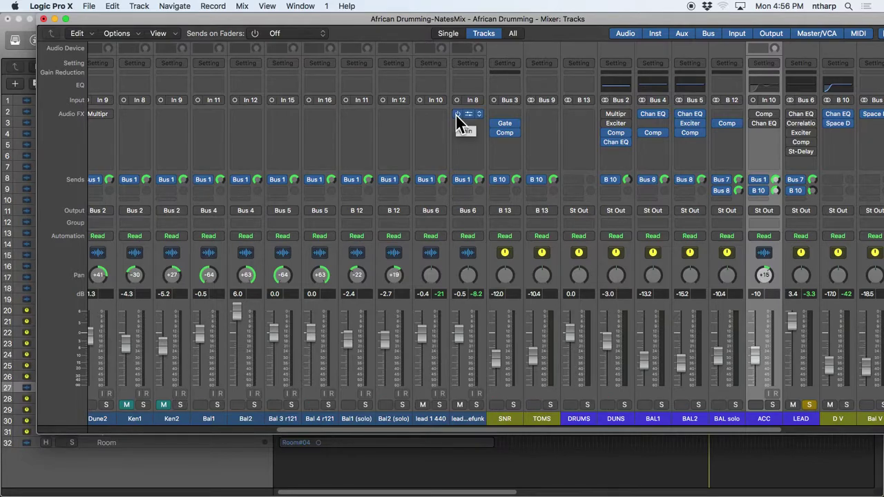
{"action": "left_click", "coordinate": [457, 114]}
- Compare the lead 1 440 and lead 2 telefunk channels with the LEAD bus they feed, selecting each in turn
{"action": "left_click_drag", "start_coordinate": [442, 418], "coordinate": [465, 417]}
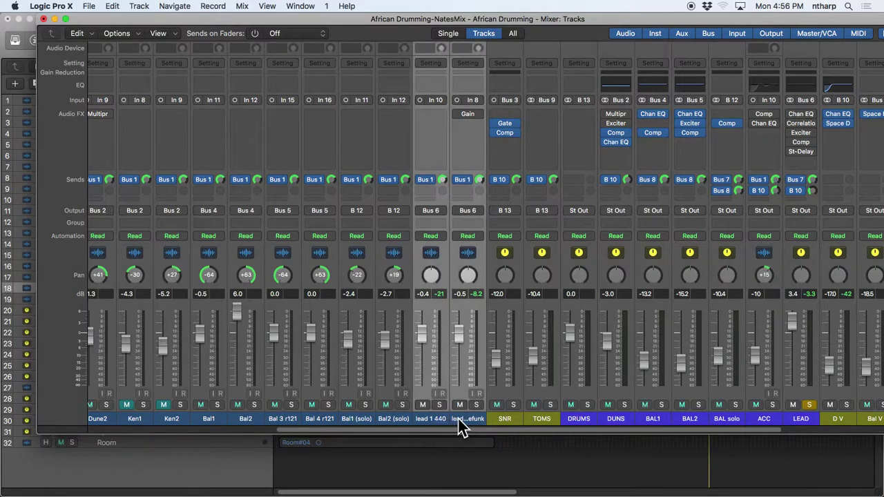
{"action": "left_click", "coordinate": [802, 419]}
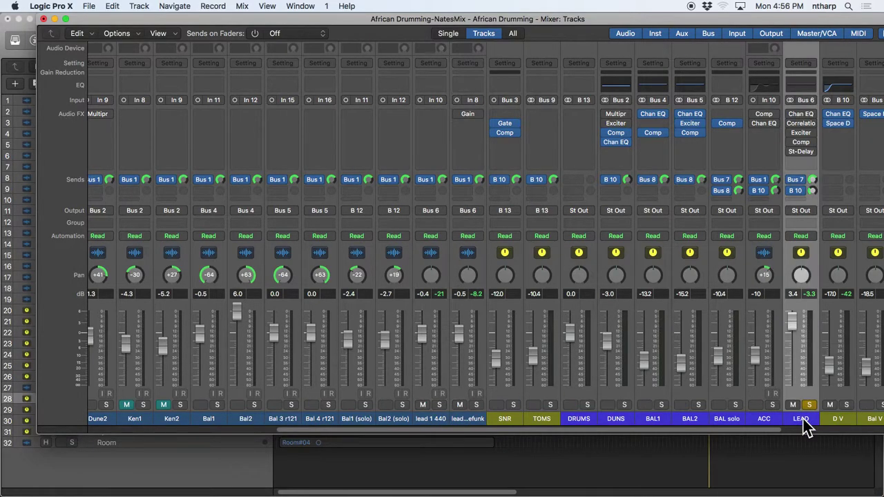
{"action": "left_click", "coordinate": [448, 418]}
{"action": "left_click", "coordinate": [452, 417], "text": "shift"}
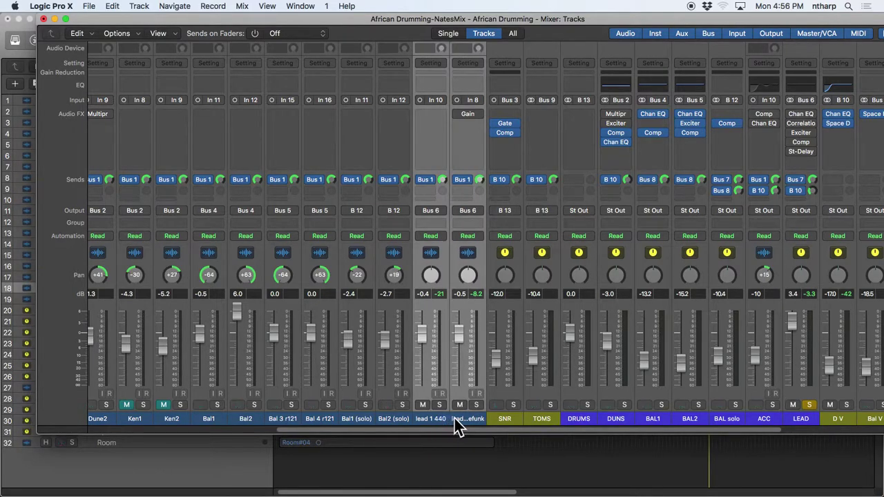
{"action": "left_click", "coordinate": [793, 420]}
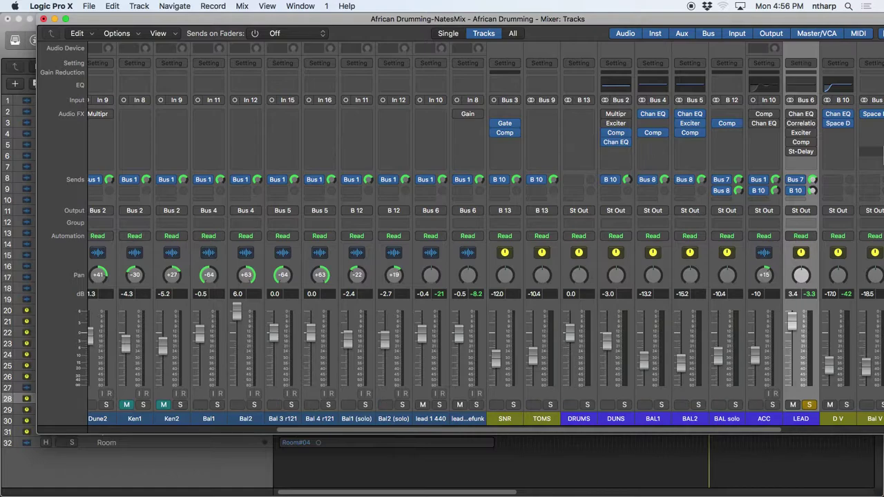
- Enable and open the Correlation Meter on the LEAD bus, and show where it is listed among the metering plug-ins
{"action": "left_click", "coordinate": [839, 162]}
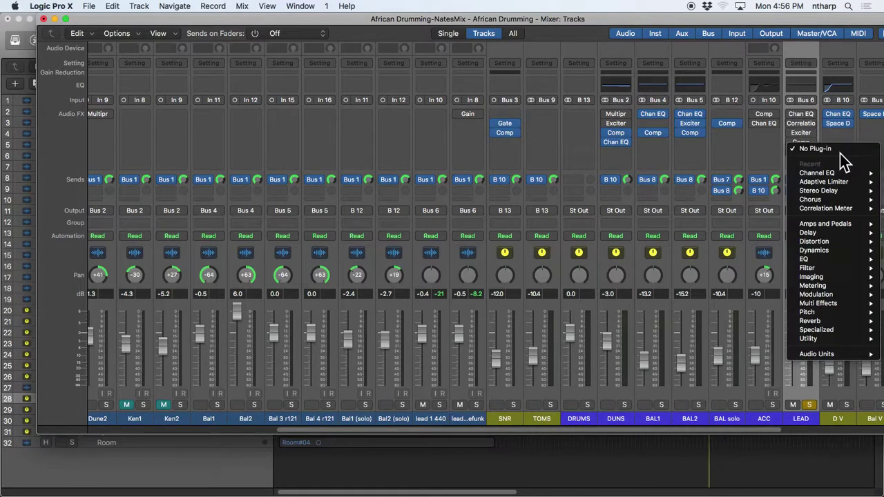
{"action": "key", "text": "Escape"}
{"action": "mouse_move", "coordinate": [791, 125]}
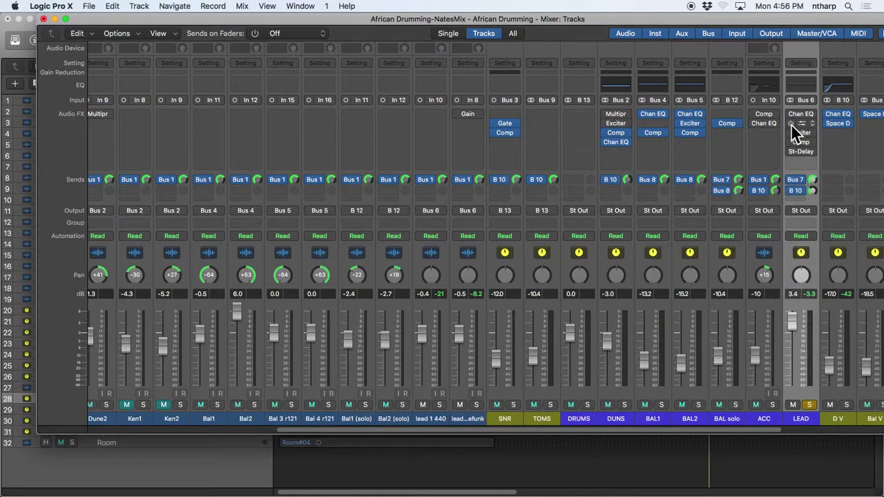
{"action": "left_click", "coordinate": [802, 124]}
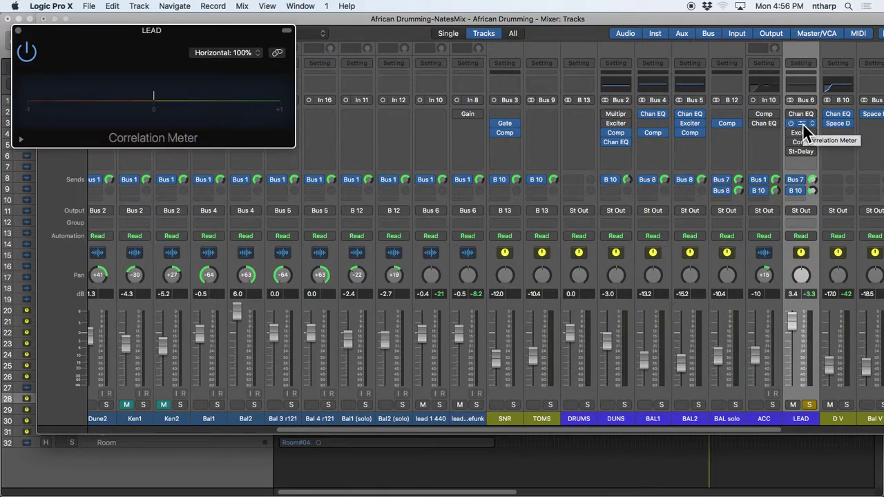
{"action": "left_click", "coordinate": [812, 123]}
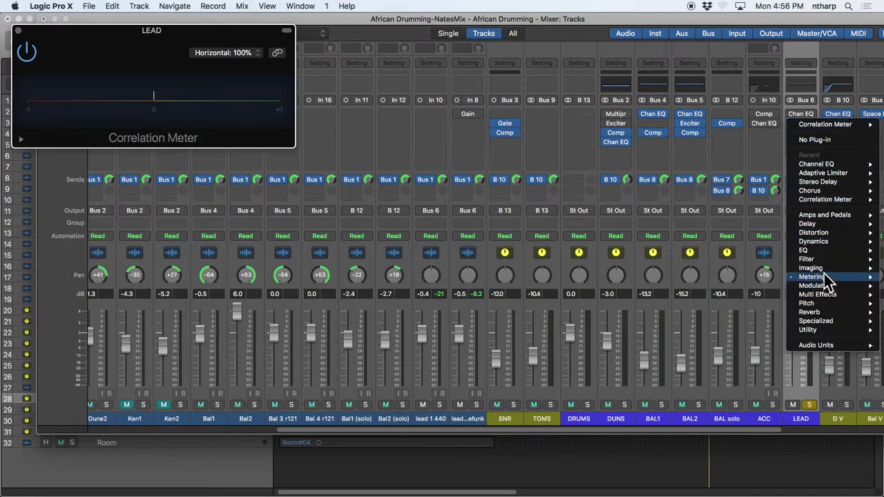
{"action": "mouse_move", "coordinate": [824, 277]}
{"action": "mouse_move", "coordinate": [767, 286]}
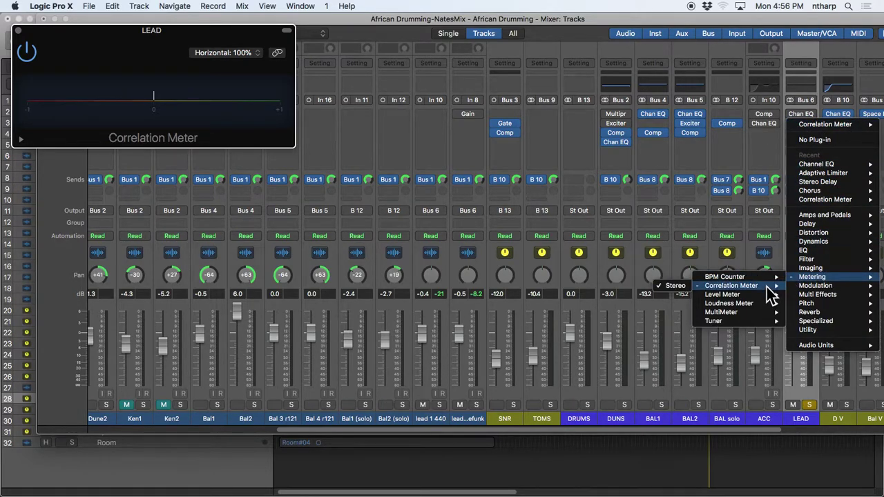
{"action": "left_click", "coordinate": [799, 24]}
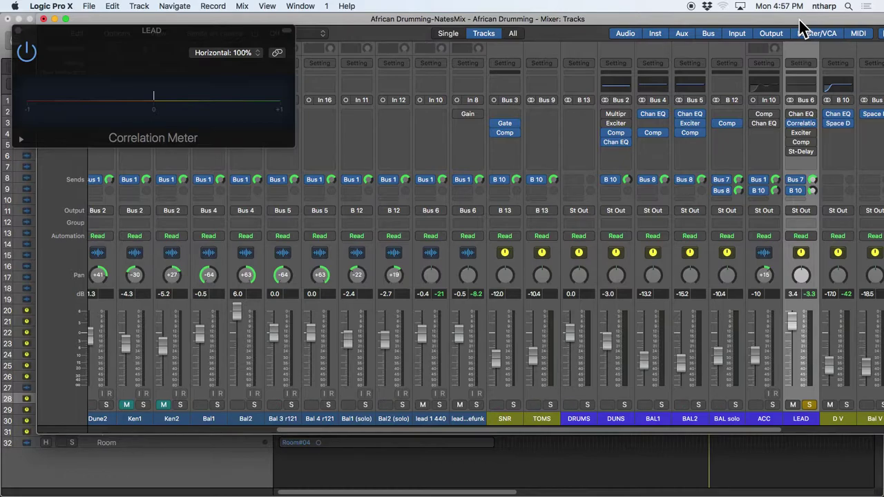
- Pan lead 1 440 to -64 and lead 2 telefunk to +63, and switch the Gain plug-in back on during playback
{"action": "left_click_drag", "start_coordinate": [428, 282], "coordinate": [426, 295]}
{"action": "left_click_drag", "start_coordinate": [473, 280], "coordinate": [468, 266]}
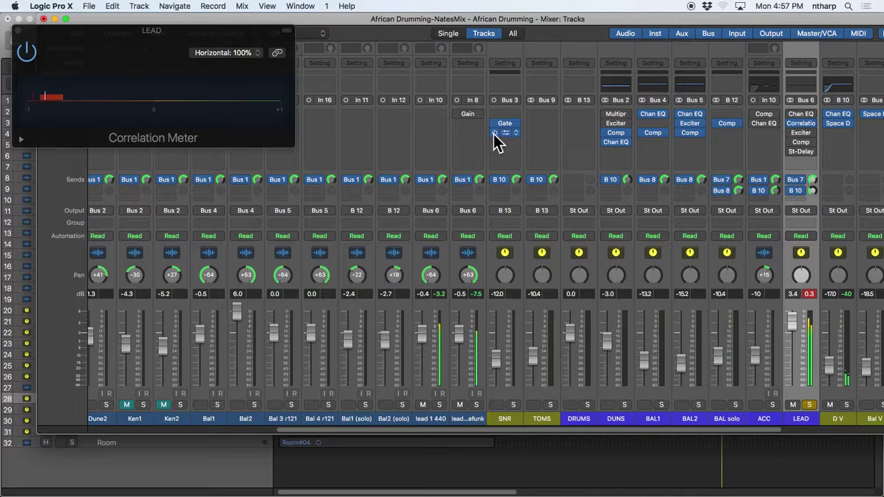
{"action": "mouse_move", "coordinate": [459, 122]}
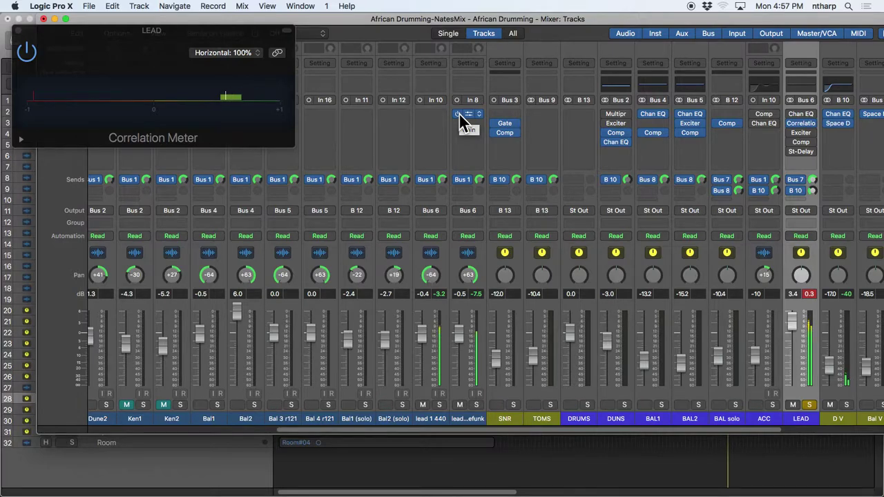
- Reset the pan of lead 1 440 and lead 2 telefunk to centre and bypass the Gain plug-in on lead 2 telefunk
{"action": "left_click", "coordinate": [429, 277], "text": "alt"}
{"action": "left_click", "coordinate": [465, 276], "text": "alt"}
{"action": "left_click", "coordinate": [458, 114]}
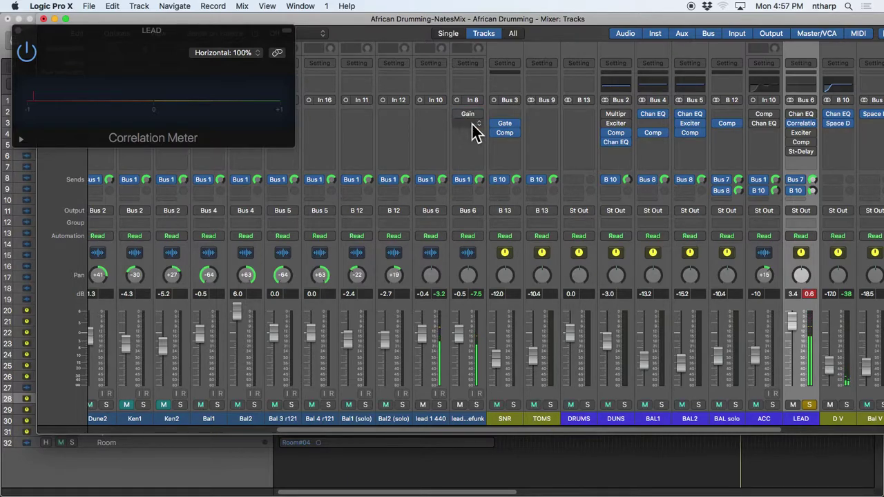
- Examine the waveform starts of the lead 1 440 and lead 2 telefunk regions around bar 215 up close, and return to the full arrangement
{"action": "left_click", "coordinate": [595, 464]}
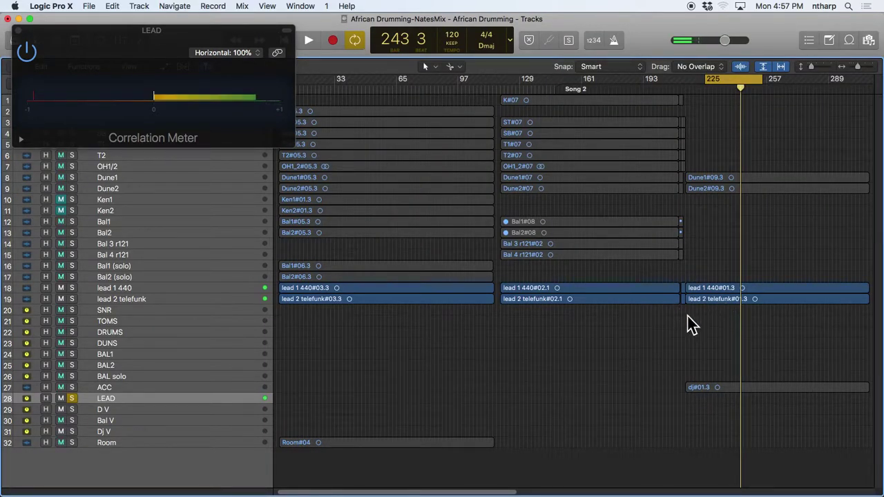
{"action": "mouse_move", "coordinate": [705, 284]}
{"action": "left_mouse_down"}
{"action": "mouse_move", "coordinate": [681, 276]}
{"action": "mouse_move", "coordinate": [691, 283]}
{"action": "left_mouse_up"}
{"action": "left_click_drag", "start_coordinate": [562, 240], "coordinate": [570, 290]}
{"action": "left_click", "coordinate": [428, 256]}
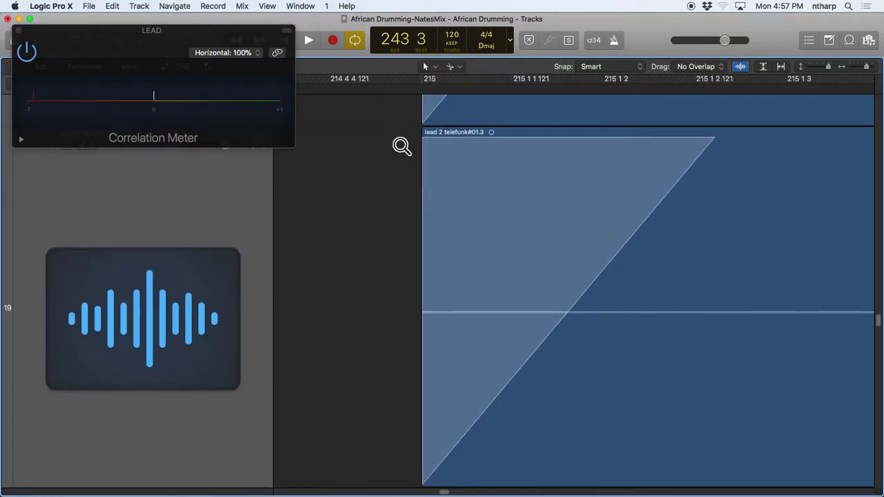
{"action": "left_click", "coordinate": [432, 204]}
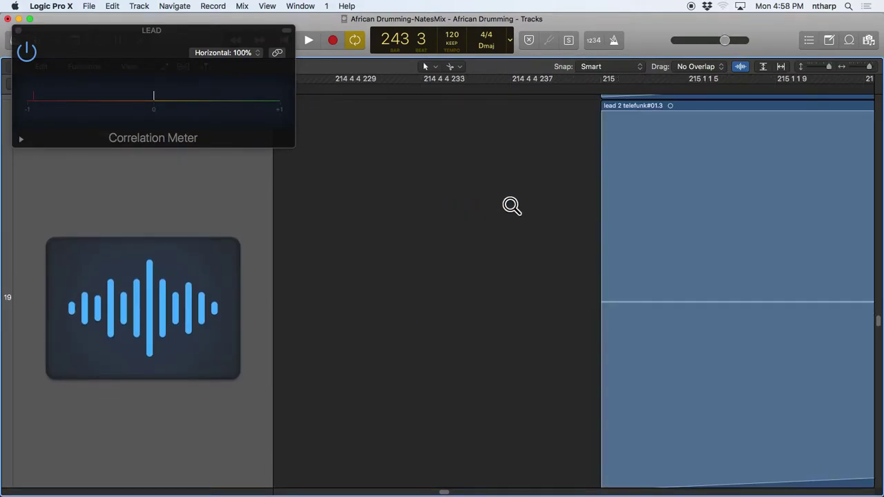
{"action": "left_click", "coordinate": [510, 205]}
{"action": "left_click_drag", "start_coordinate": [610, 125], "coordinate": [610, 181]}
{"action": "left_click", "coordinate": [633, 216]}
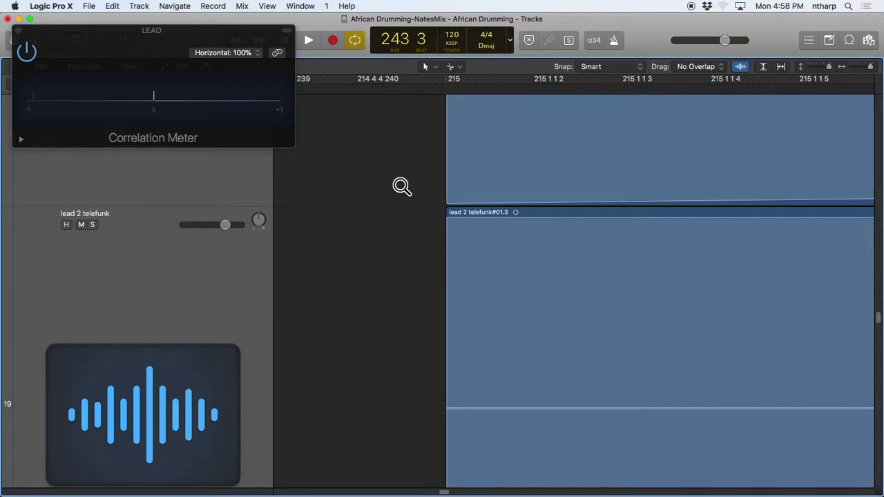
{"action": "left_click", "coordinate": [403, 187], "text": "ctrl+alt"}
{"action": "left_click", "coordinate": [403, 186], "text": "ctrl+alt"}
{"action": "left_click", "coordinate": [403, 187], "text": "ctrl+alt"}
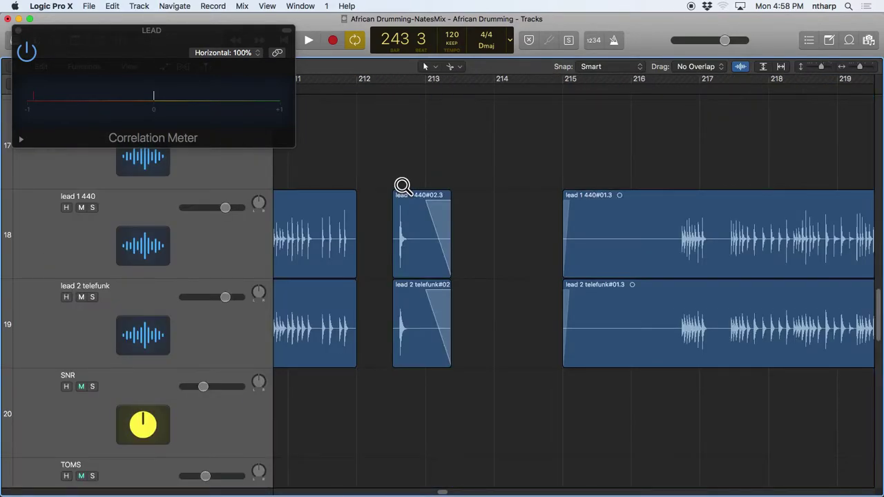
{"action": "left_click", "coordinate": [499, 214], "text": "ctrl+alt"}
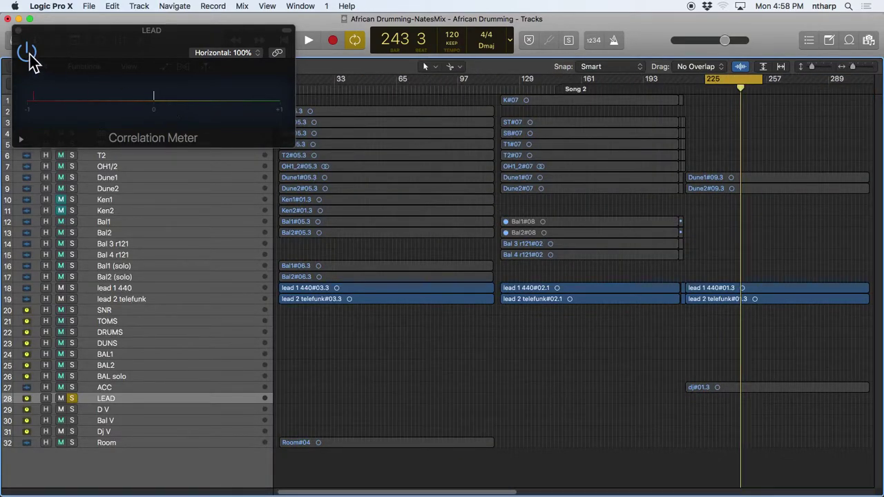
- Close the Correlation Meter, start playback from bar 225, and show the mixer with the Gain plug-in on lead 2 telefunk switched on
{"action": "left_click", "coordinate": [19, 31]}
{"action": "key", "text": "space"}
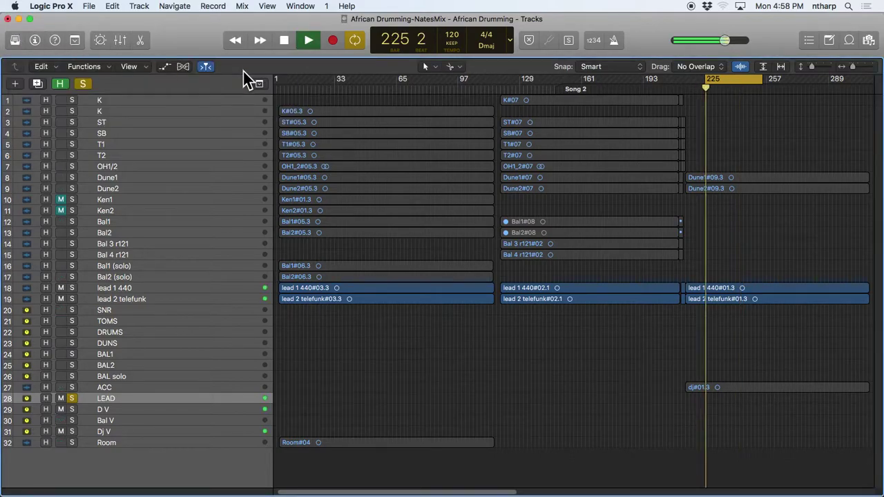
{"action": "key", "text": "x"}
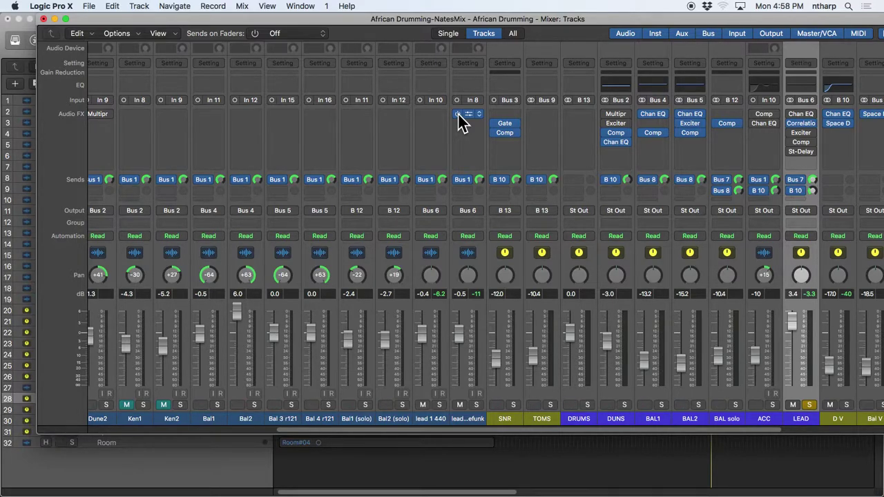
{"action": "left_click", "coordinate": [560, 207]}
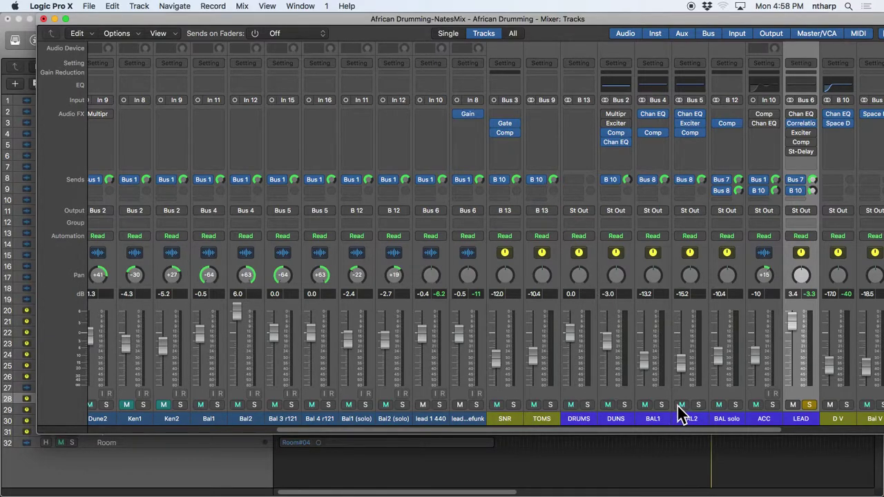
- Compare the two lead microphones during playback by alternating solo between lead 1 440 and lead 2 telefunk, ending on lead 1 440
{"action": "left_click", "coordinate": [439, 406]}
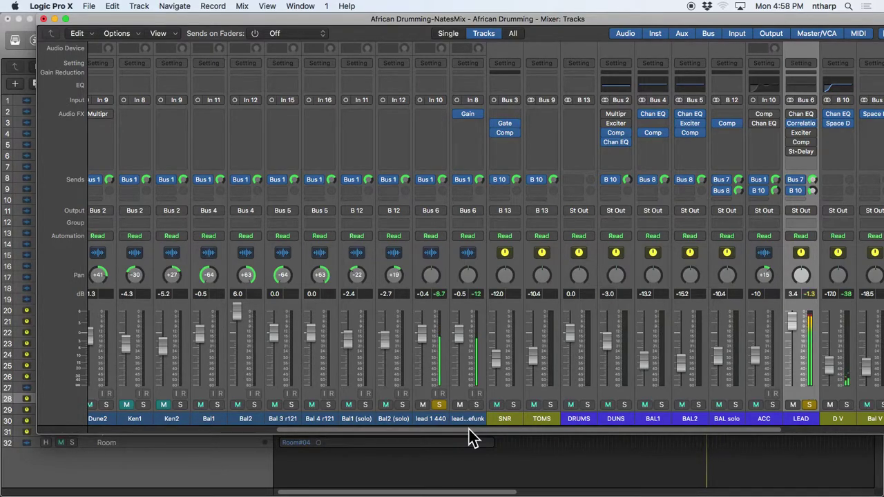
{"action": "left_click", "coordinate": [439, 404]}
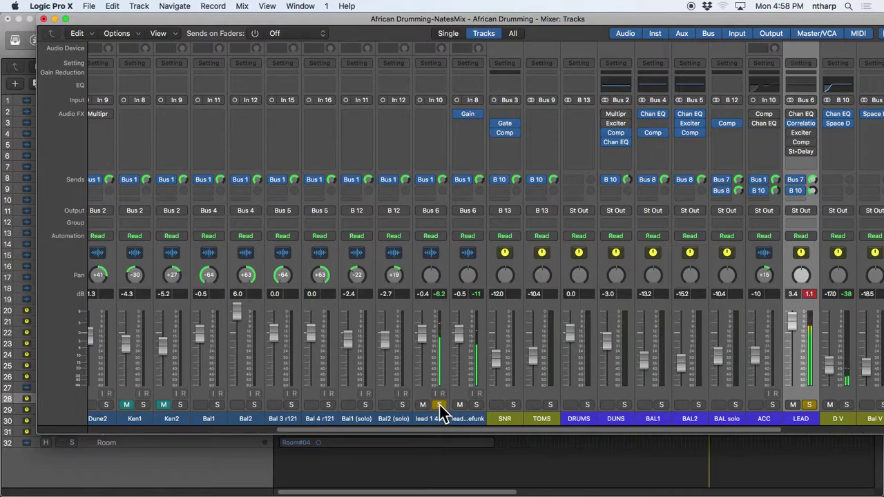
{"action": "left_click", "coordinate": [477, 405]}
{"action": "left_click", "coordinate": [441, 405]}
{"action": "left_click", "coordinate": [476, 403]}
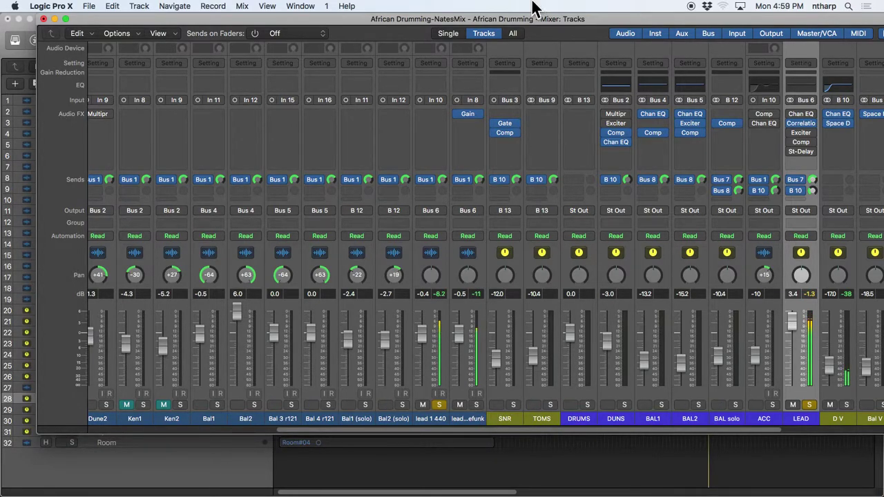
{"action": "left_click_drag", "start_coordinate": [522, 20], "coordinate": [560, 5]}
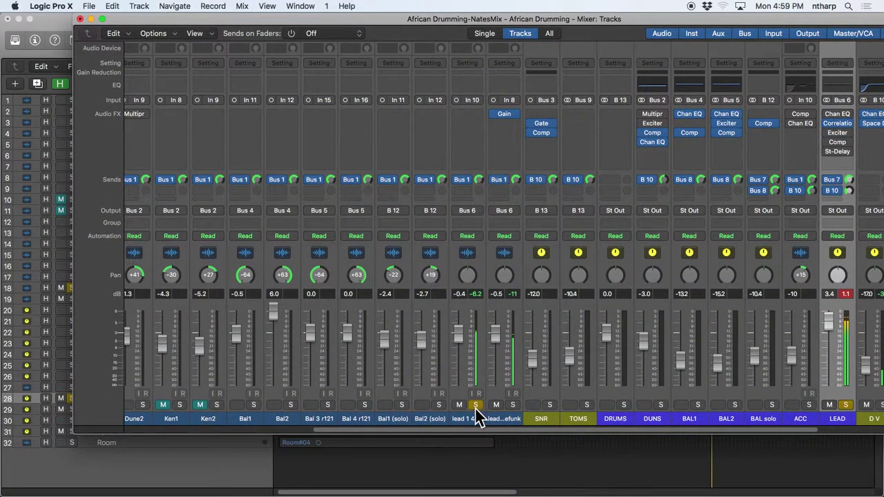
{"action": "left_click", "coordinate": [512, 405]}
{"action": "left_click", "coordinate": [513, 404]}
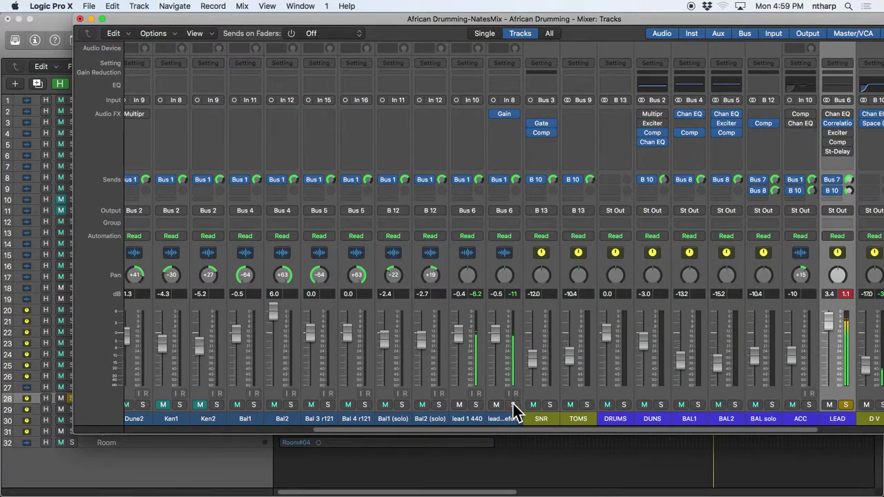
{"action": "left_click", "coordinate": [475, 404]}
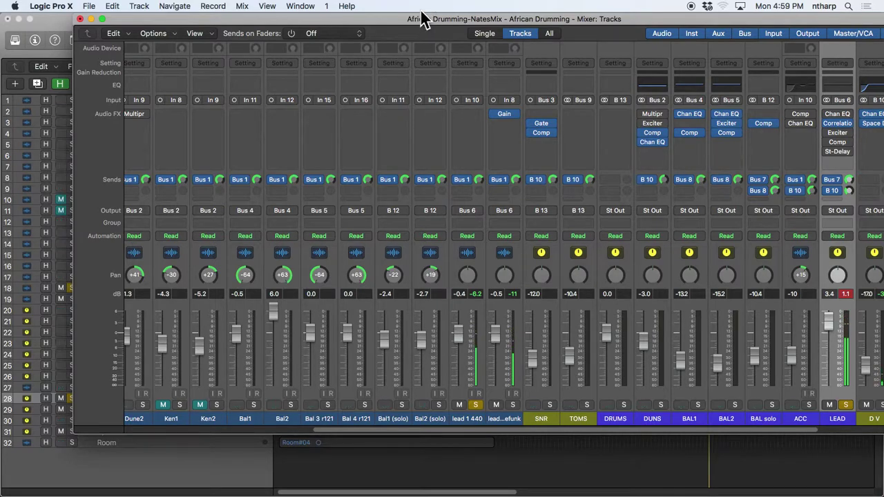
- Put away the mixer and loop the lead drum phrase from just before bar 229 to about the middle of bar 231
{"action": "key", "text": "super+m"}
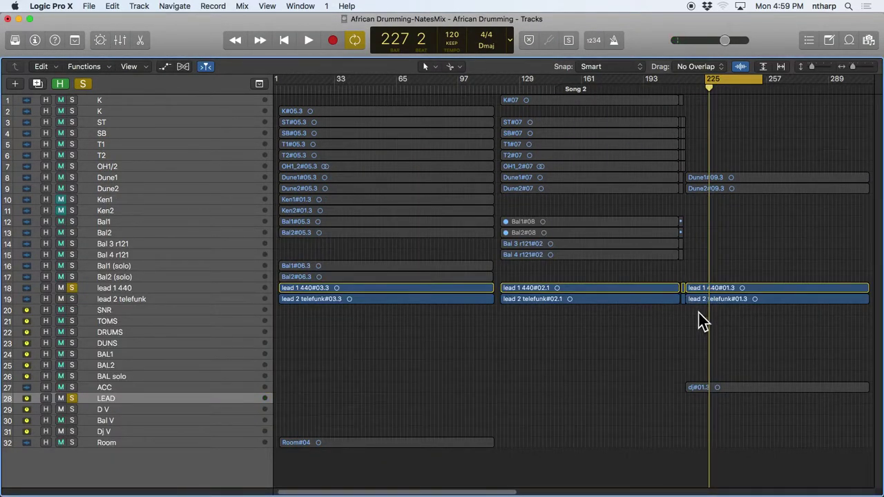
{"action": "left_click_drag", "start_coordinate": [697, 311], "coordinate": [716, 276]}
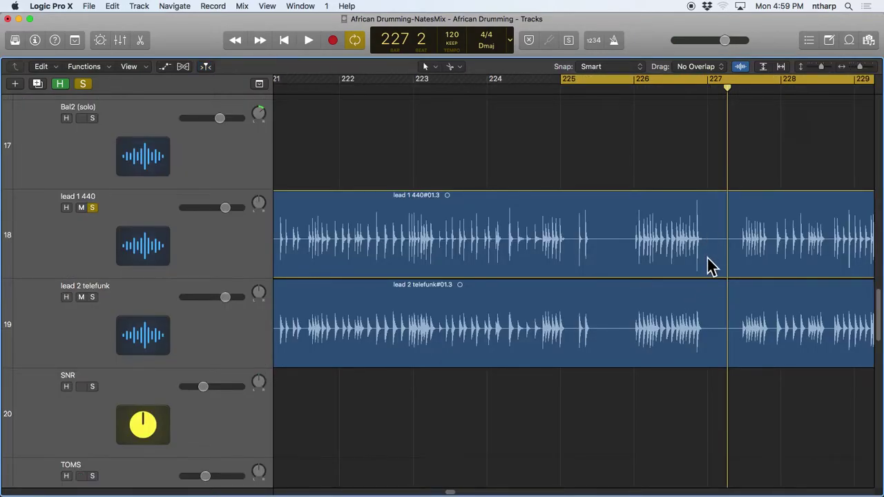
{"action": "scroll", "coordinate": [695, 261], "scroll_direction": "right", "scroll_amount": 10}
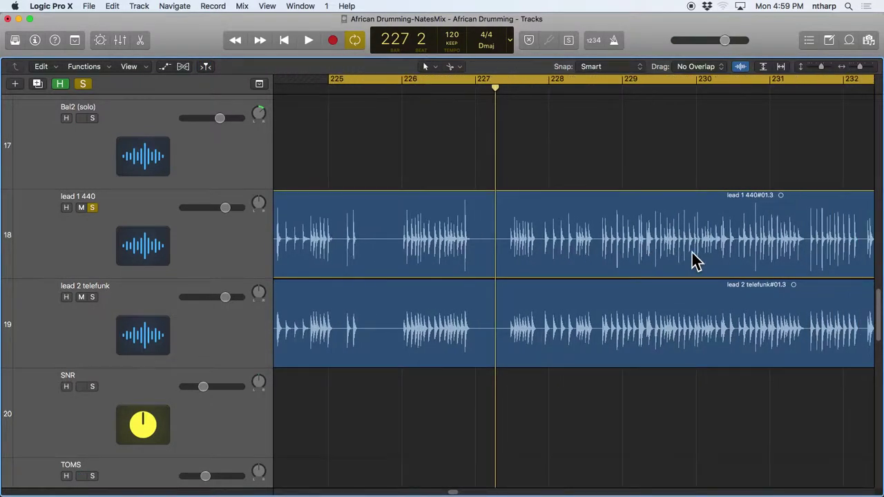
{"action": "left_click_drag", "start_coordinate": [327, 82], "coordinate": [597, 110]}
{"action": "key", "text": "space"}
{"action": "scroll", "coordinate": [645, 188], "scroll_direction": "down", "scroll_amount": 3}
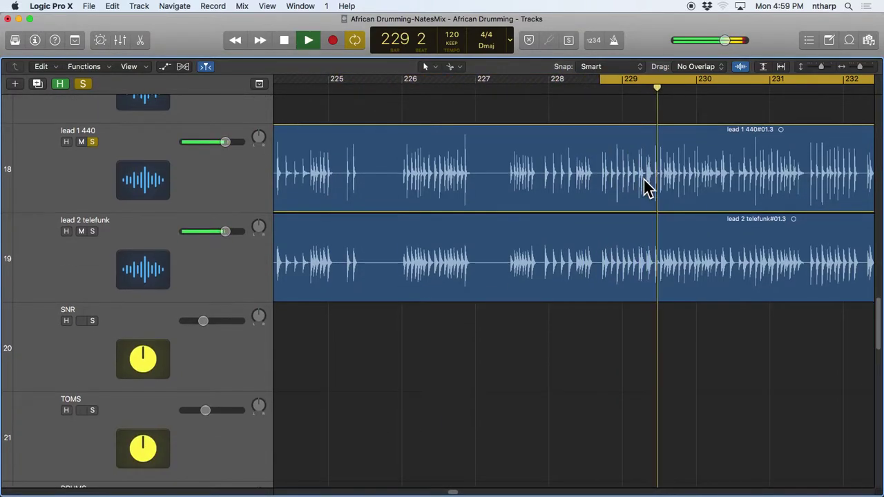
{"action": "scroll", "coordinate": [643, 187], "scroll_direction": "up", "scroll_amount": 3}
{"action": "left_click_drag", "start_coordinate": [663, 79], "coordinate": [793, 121]}
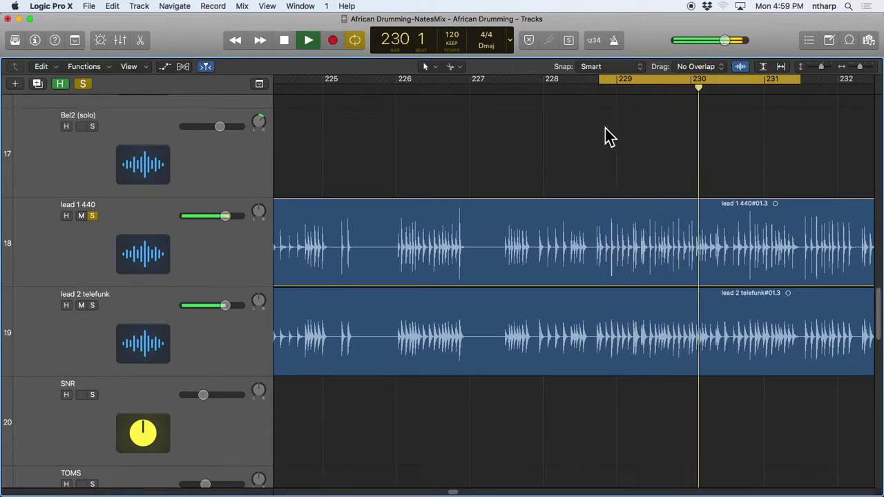
- Bring back the mixer and switch solo between lead 1 440 and lead 2 telefunk to compare their sound over the looped phrase
{"action": "key", "text": "super+2"}
{"action": "double_click", "coordinate": [562, 200]}
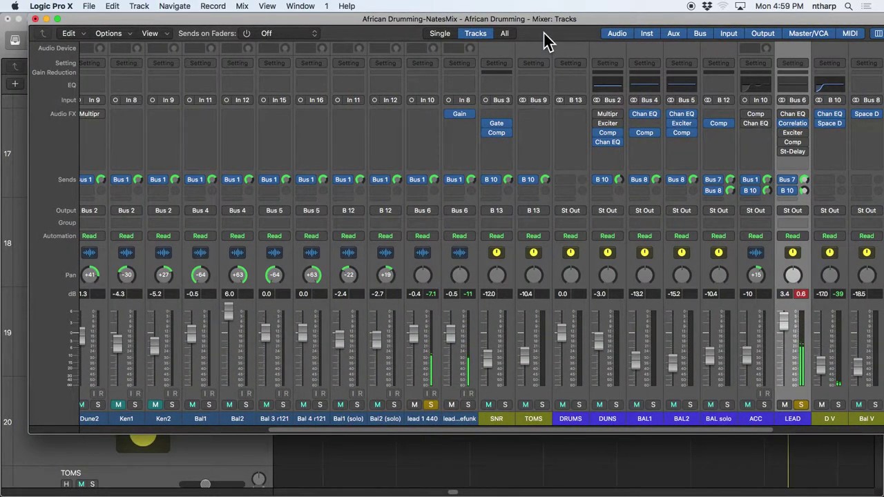
{"action": "left_click", "coordinate": [429, 403]}
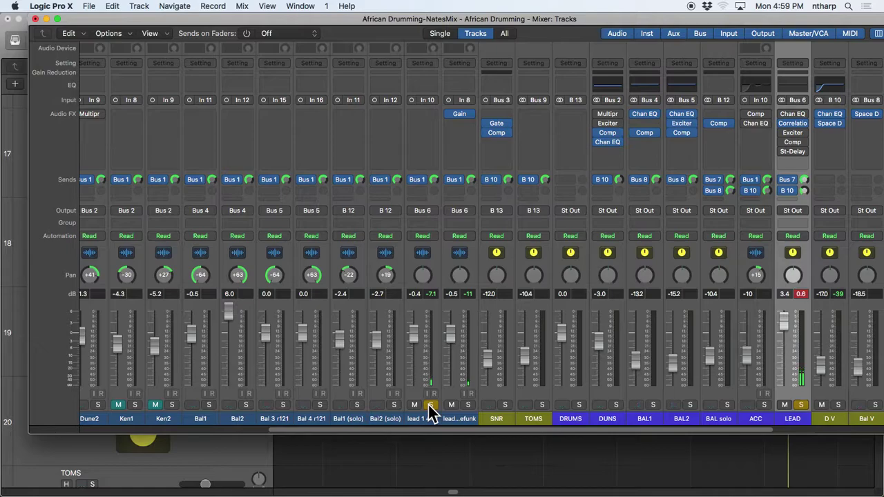
{"action": "left_click", "coordinate": [467, 404]}
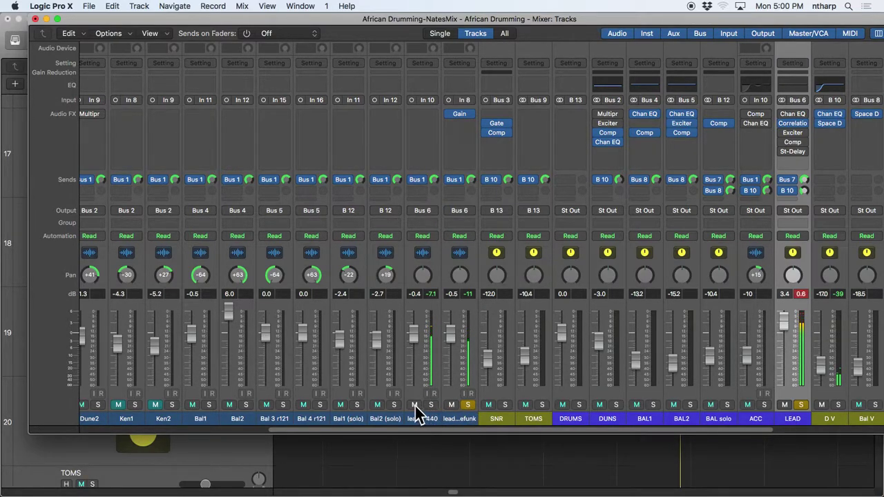
{"action": "left_click", "coordinate": [430, 405]}
{"action": "left_click", "coordinate": [467, 404]}
{"action": "left_click", "coordinate": [430, 404]}
{"action": "left_click", "coordinate": [431, 403]}
{"action": "left_click", "coordinate": [468, 404]}
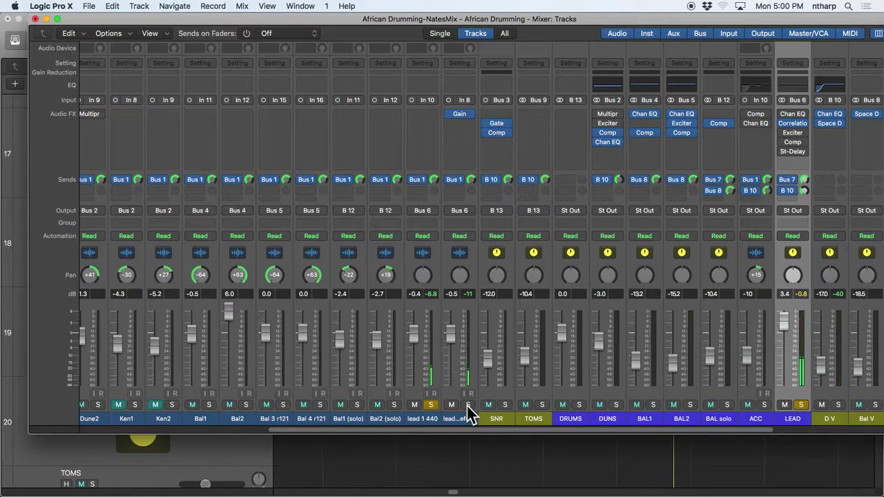
- Hide the mixer, shorten the cycle range to less than one bar, and shift it to the first half of bar 228 during playback
{"action": "left_click_drag", "start_coordinate": [333, 23], "coordinate": [421, 318]}
{"action": "key", "text": "x"}
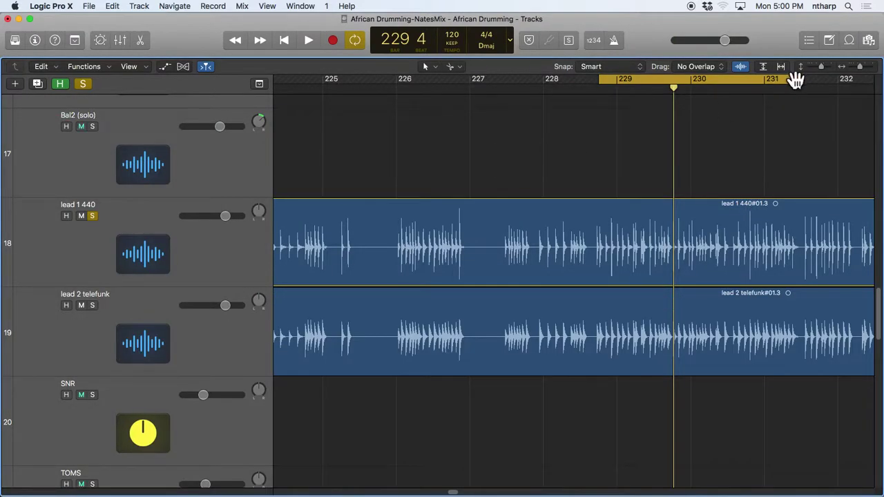
{"action": "left_click_drag", "start_coordinate": [797, 79], "coordinate": [630, 107]}
{"action": "key", "text": "space"}
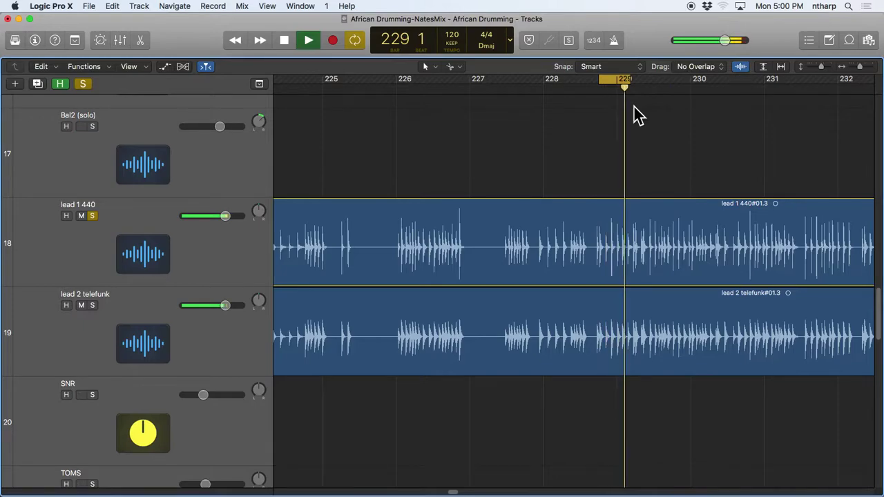
{"action": "left_click_drag", "start_coordinate": [629, 80], "coordinate": [644, 80]}
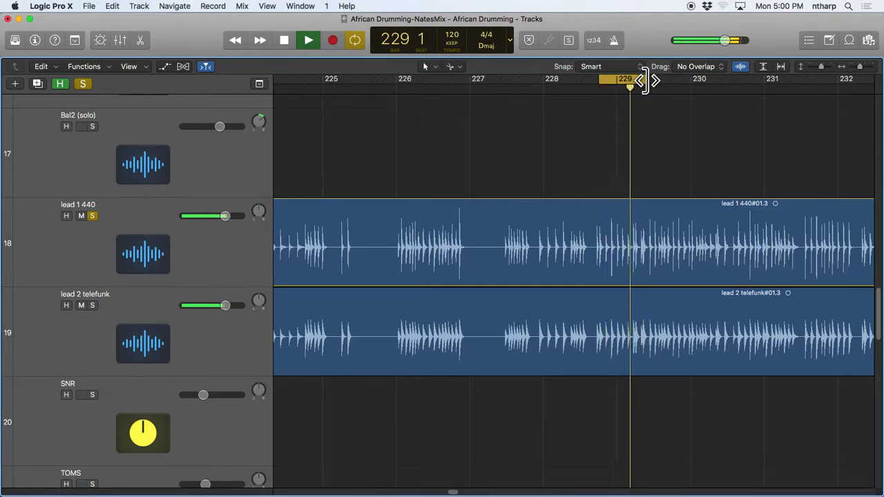
{"action": "left_click_drag", "start_coordinate": [627, 81], "coordinate": [542, 87]}
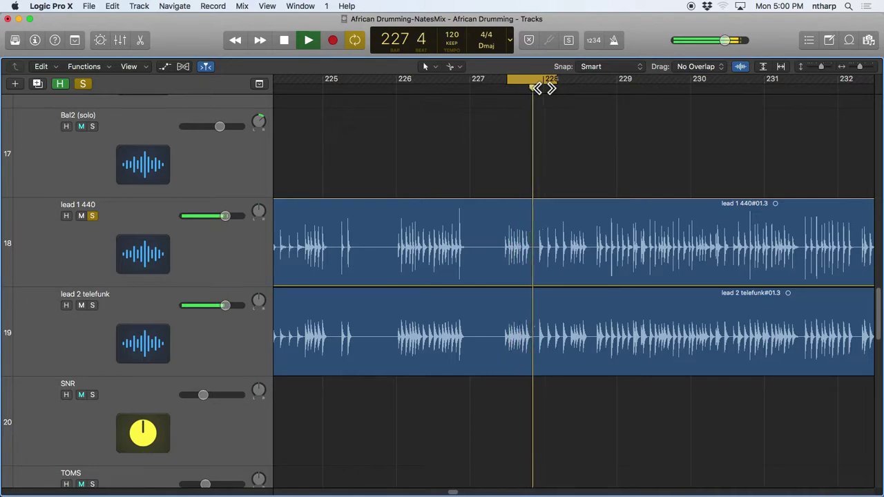
{"action": "left_click_drag", "start_coordinate": [536, 79], "coordinate": [569, 80]}
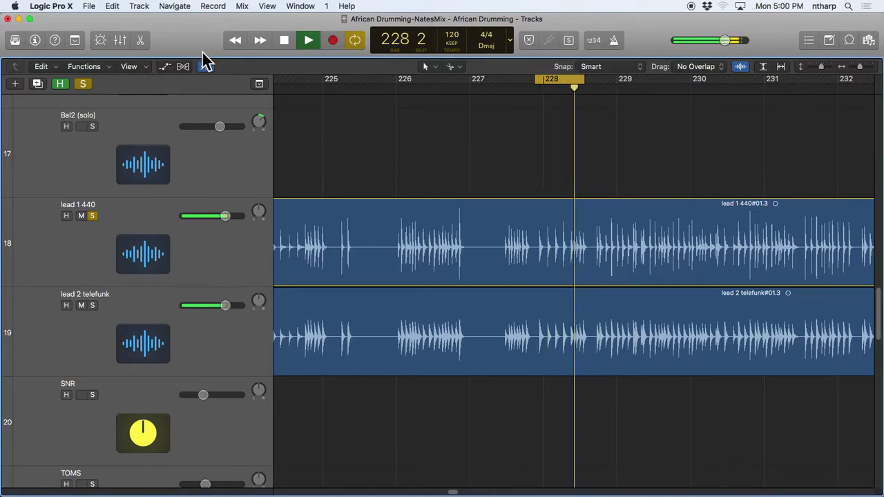
- Reopen the mixer and audition lead 1 440 and lead 2 telefunk over the short loop, soloing each alone and both together
{"action": "key", "text": "x"}
{"action": "left_click_drag", "start_coordinate": [379, 325], "coordinate": [221, 20]}
{"action": "left_click", "coordinate": [403, 404]}
{"action": "left_click", "coordinate": [368, 404]}
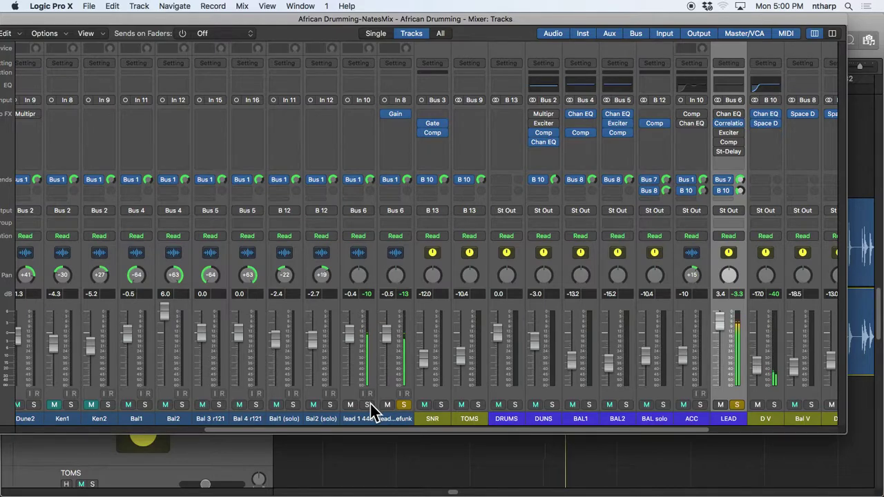
{"action": "left_click", "coordinate": [369, 404]}
{"action": "left_click", "coordinate": [404, 405]}
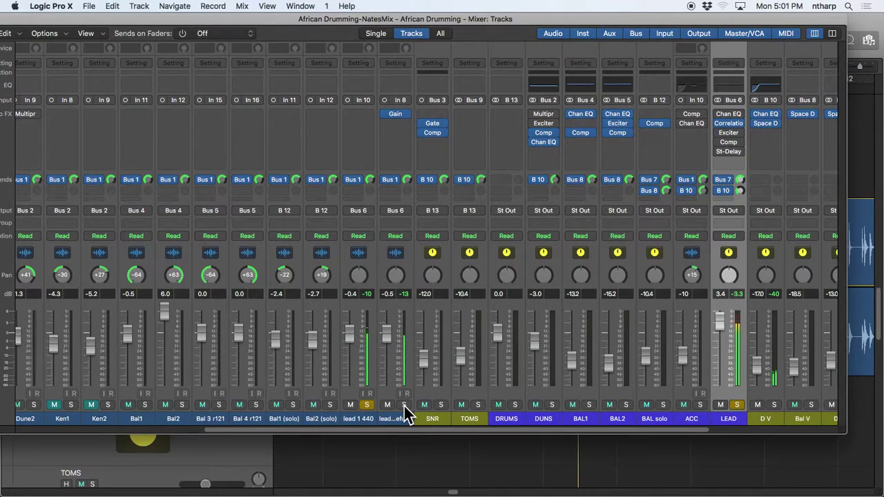
{"action": "left_click", "coordinate": [403, 405]}
{"action": "left_click", "coordinate": [367, 404]}
{"action": "left_click", "coordinate": [366, 403]}
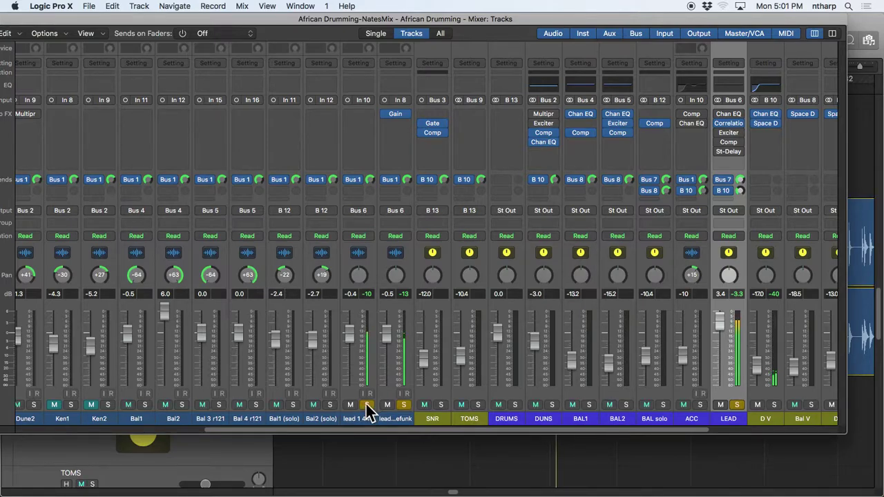
{"action": "left_click", "coordinate": [403, 405]}
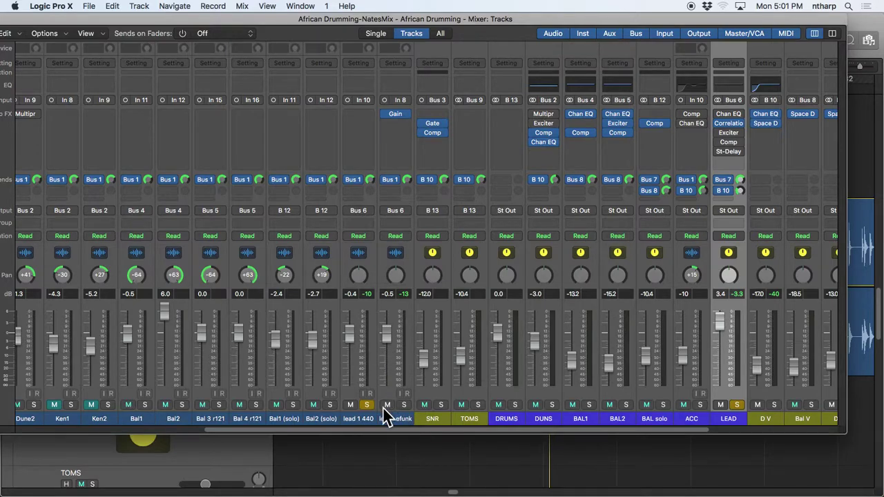
- Lower the lead 1 440 fader to -7.0 dB with its solo turned off, and bring the LEAD bus into view
{"action": "left_click_drag", "start_coordinate": [354, 334], "coordinate": [394, 348]}
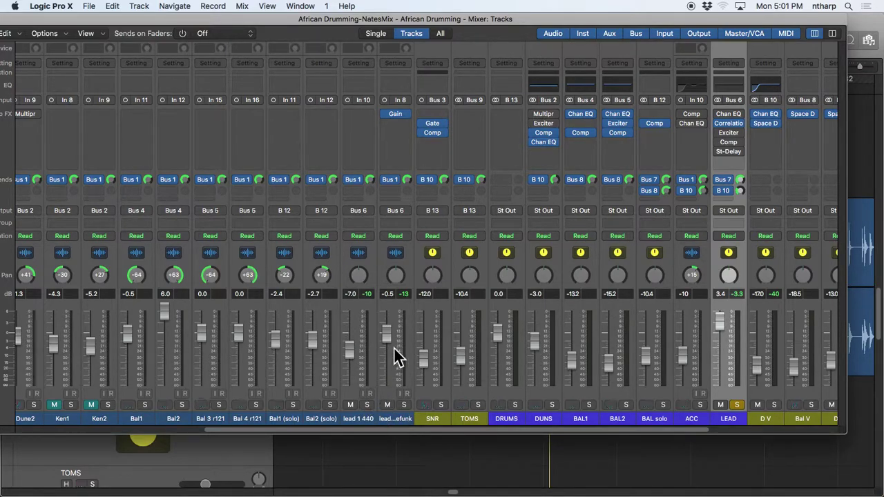
{"action": "scroll", "coordinate": [683, 425], "scroll_direction": "right", "scroll_amount": 2}
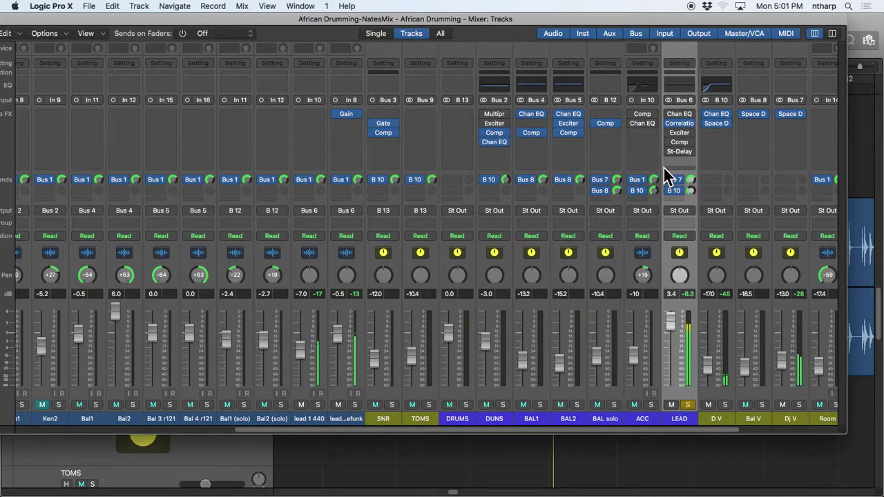
- Enable and open the compressor on the LEAD bus, lower its ratio to 1.0:1, and bring the ratio back up
{"action": "mouse_move", "coordinate": [667, 141]}
{"action": "left_click", "coordinate": [680, 147]}
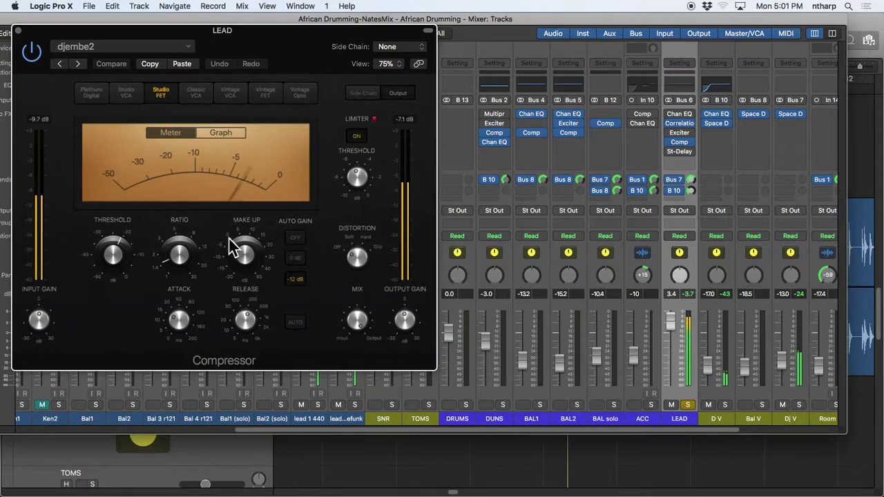
{"action": "mouse_move", "coordinate": [169, 261]}
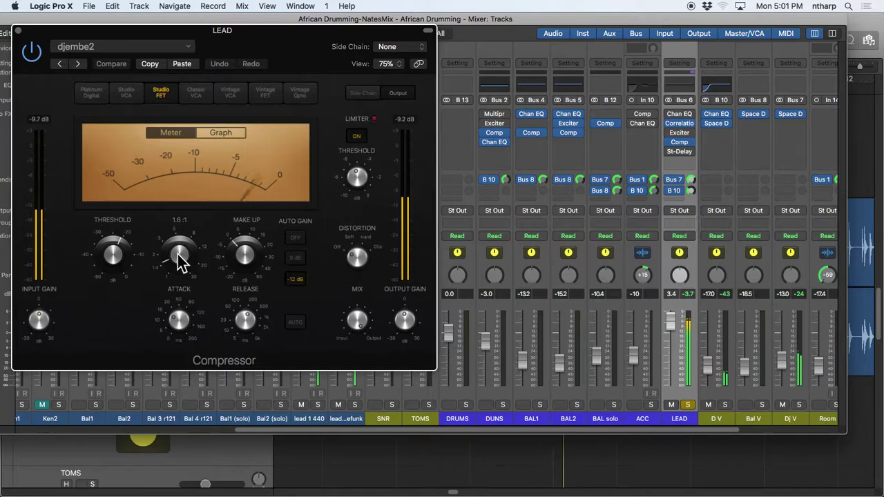
{"action": "left_click_drag", "start_coordinate": [178, 253], "coordinate": [180, 257]}
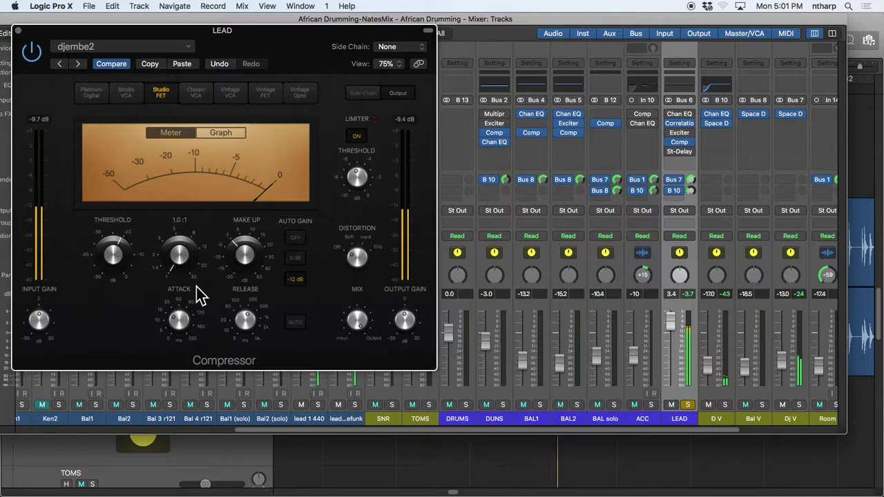
{"action": "left_click_drag", "start_coordinate": [197, 288], "coordinate": [183, 274]}
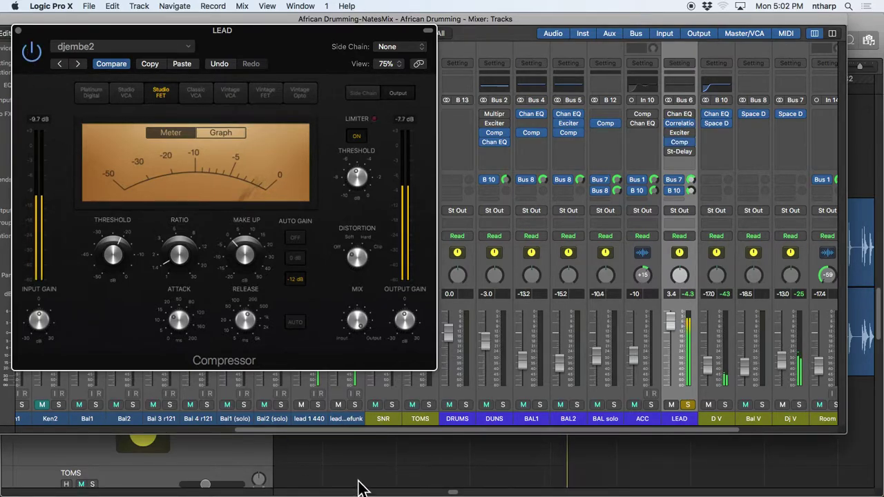
- Bypass and re-enable the LEAD compressor during playback to compare the sound, and close its window
{"action": "mouse_move", "coordinate": [409, 320]}
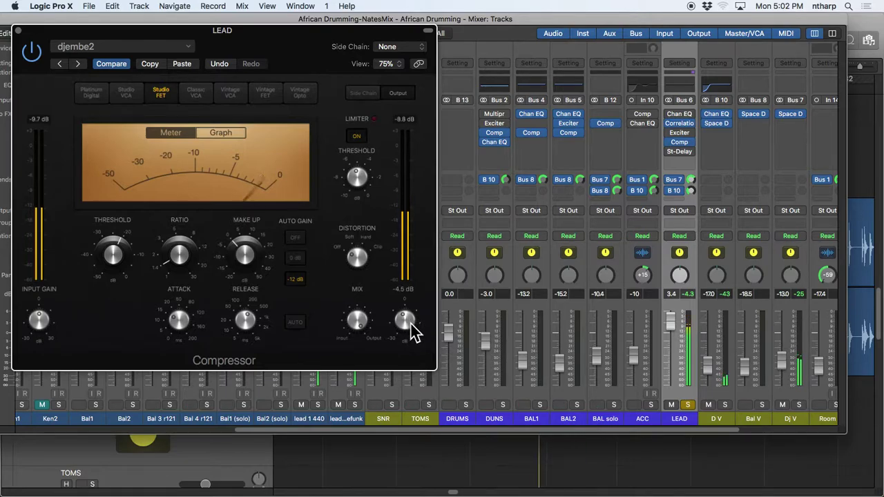
{"action": "left_click", "coordinate": [31, 53]}
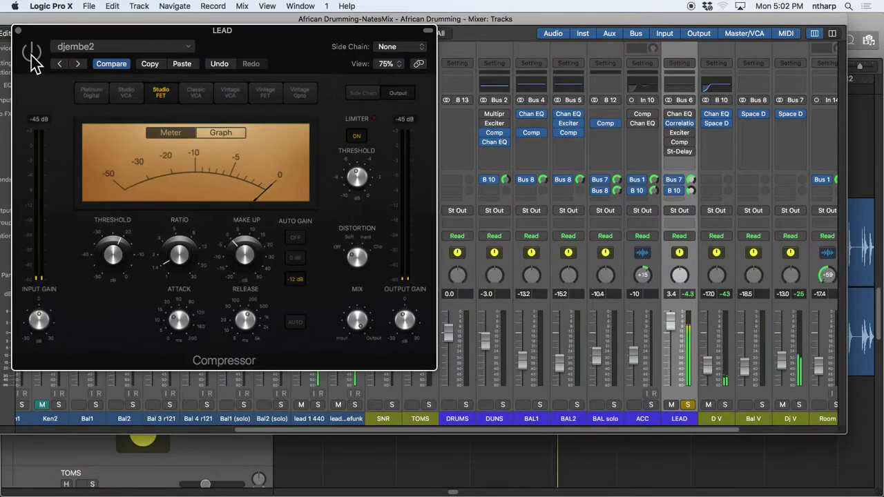
{"action": "left_click", "coordinate": [31, 52]}
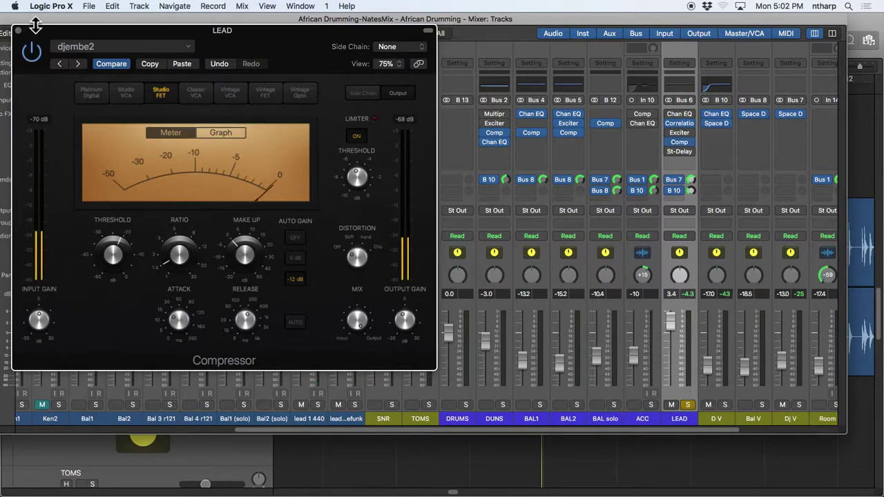
{"action": "left_click", "coordinate": [19, 30]}
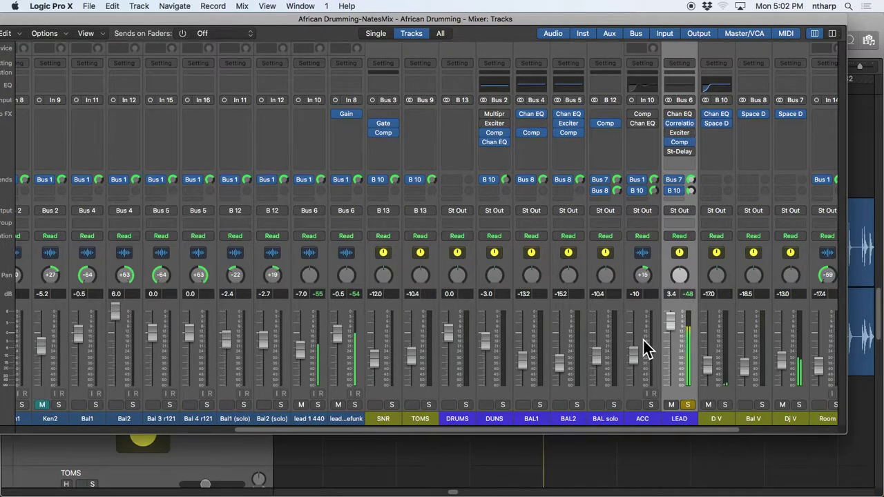
- Solo ACC alongside LEAD with its fader at 2.1 dB, and widen the cycle range from about bar 227 to just past bar 232
{"action": "left_click_drag", "start_coordinate": [631, 359], "coordinate": [631, 331]}
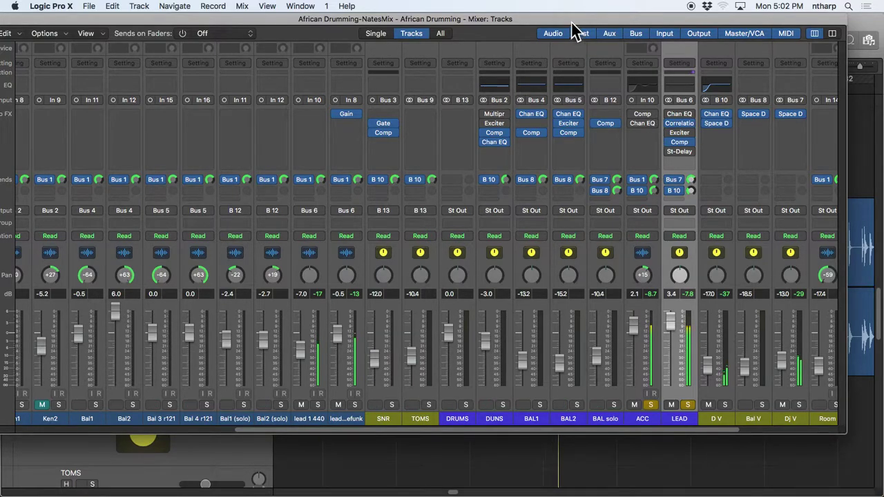
{"action": "left_click_drag", "start_coordinate": [571, 23], "coordinate": [587, 227]}
{"action": "left_click_drag", "start_coordinate": [583, 86], "coordinate": [483, 96]}
{"action": "key", "text": "x"}
{"action": "left_click_drag", "start_coordinate": [799, 79], "coordinate": [860, 89]}
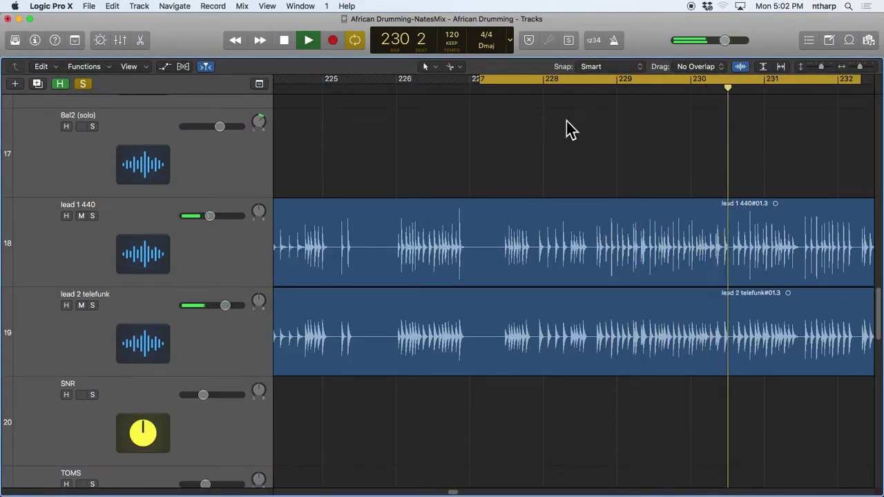
{"action": "key", "text": "x"}
{"action": "double_click", "coordinate": [535, 228]}
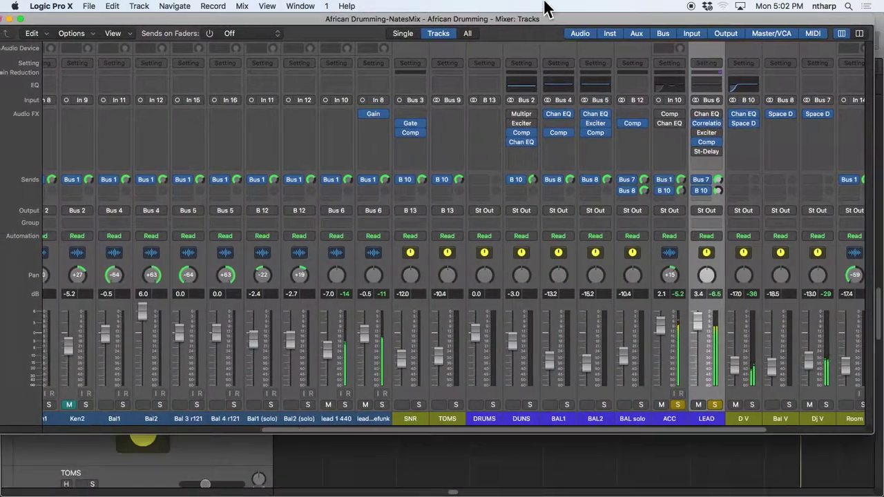
- Enable and open the compressor on ACC, review its settings, and lower the ACC fader to -7.6 dB
{"action": "mouse_move", "coordinate": [661, 113]}
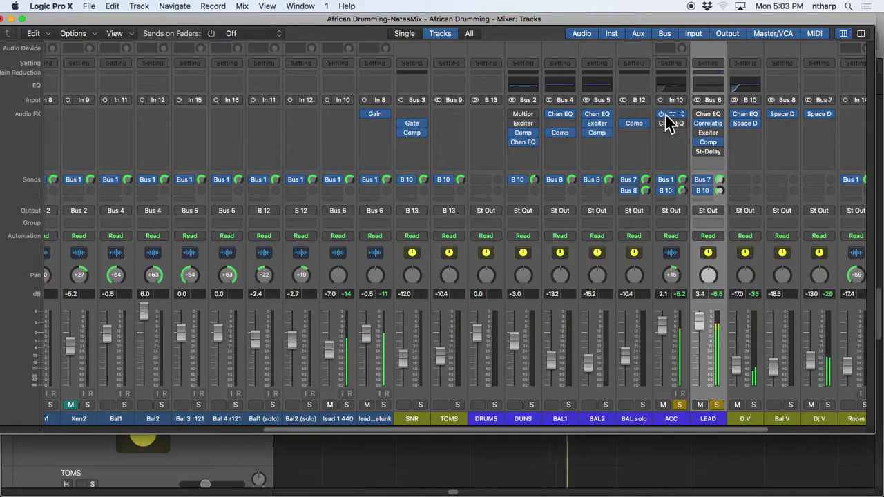
{"action": "left_click", "coordinate": [666, 114]}
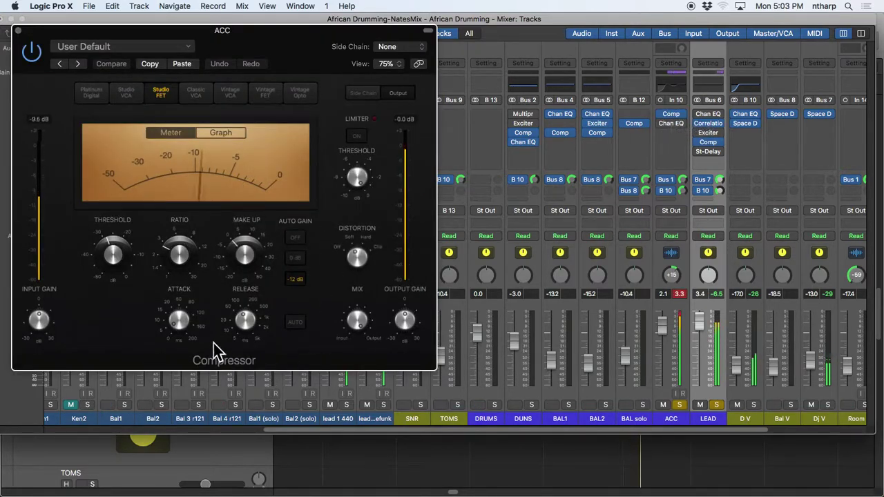
{"action": "mouse_move", "coordinate": [178, 321]}
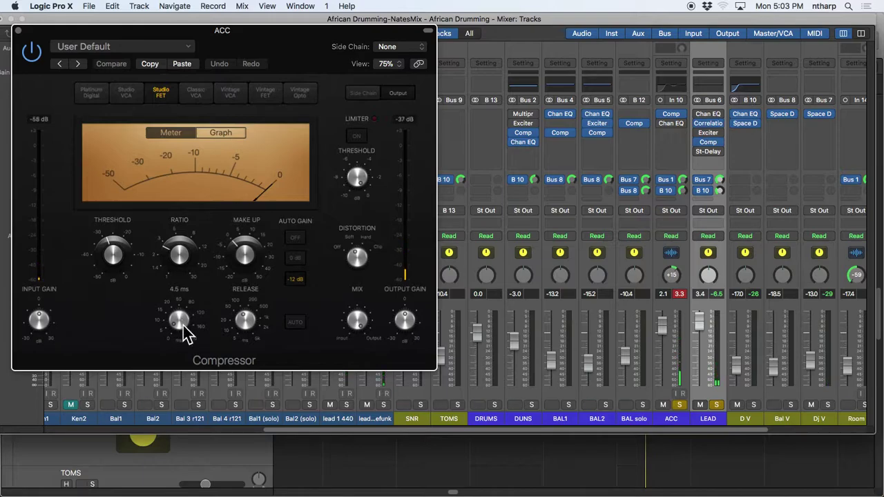
{"action": "mouse_move", "coordinate": [141, 259]}
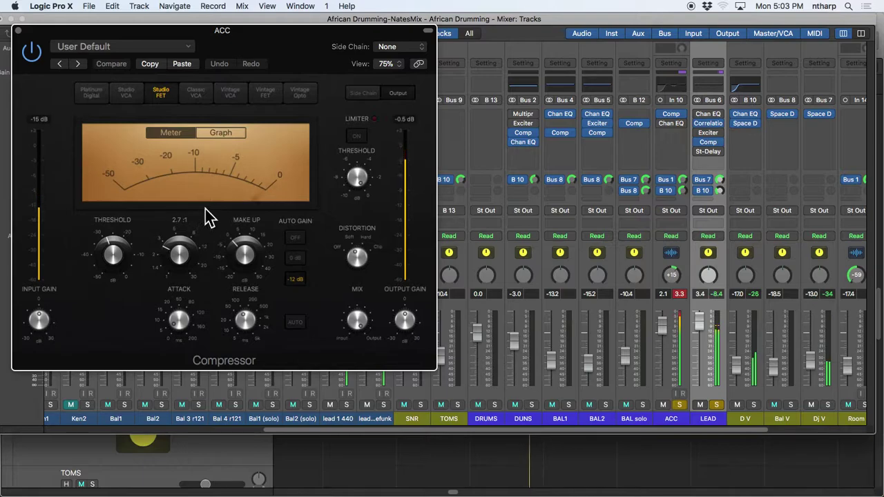
{"action": "mouse_move", "coordinate": [242, 234]}
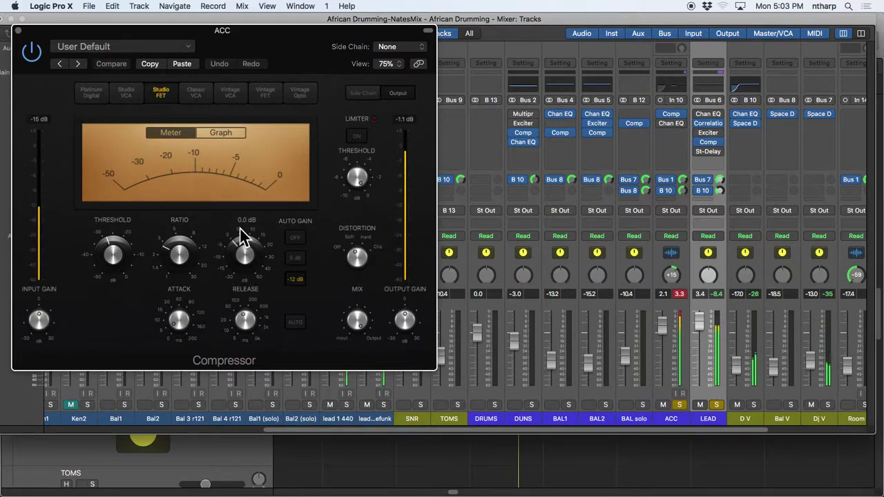
{"action": "left_click_drag", "start_coordinate": [666, 336], "coordinate": [655, 375]}
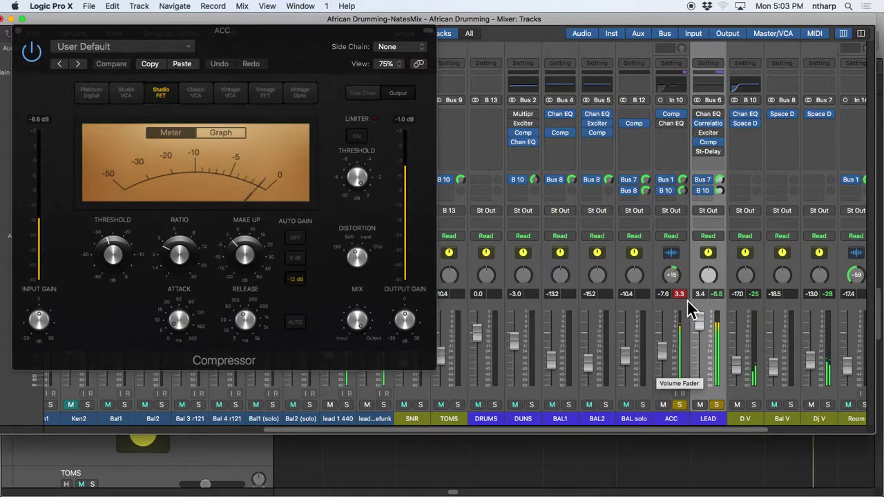
- Turn on the limiter in the ACC compressor and lower its limiter threshold
{"action": "mouse_move", "coordinate": [661, 116]}
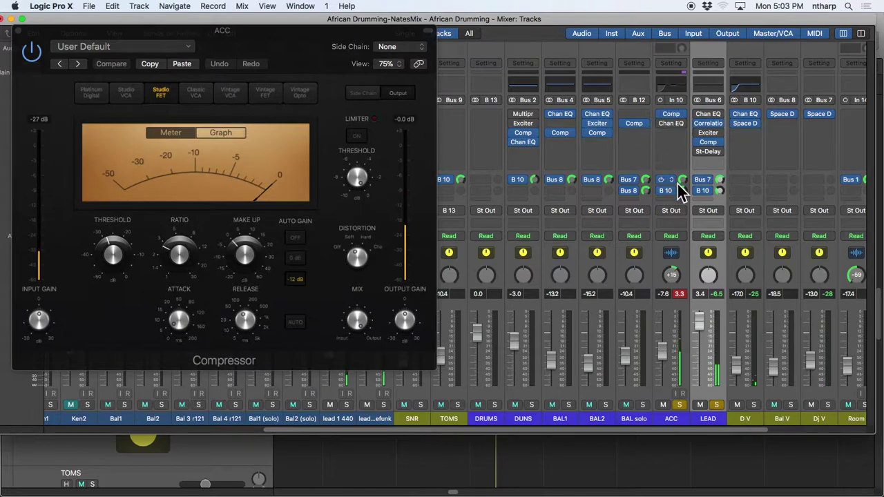
{"action": "left_click_drag", "start_coordinate": [359, 174], "coordinate": [356, 185]}
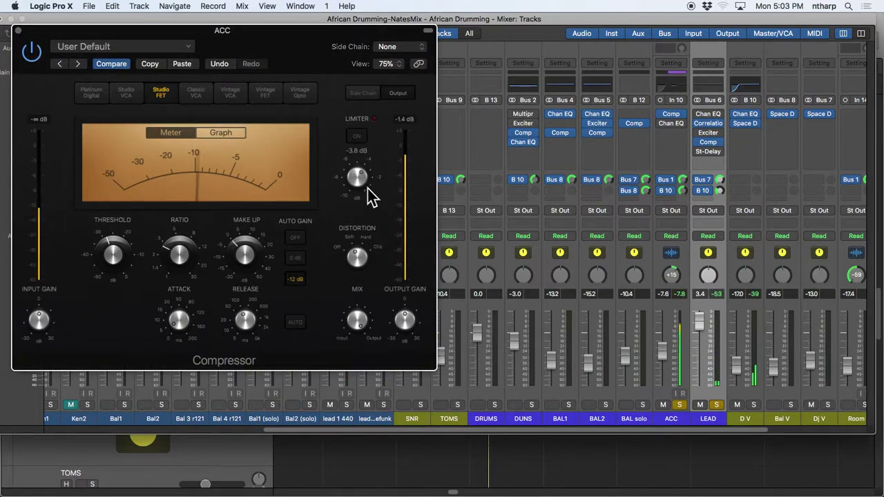
{"action": "left_click", "coordinate": [356, 136]}
{"action": "left_click_drag", "start_coordinate": [357, 182], "coordinate": [361, 193]}
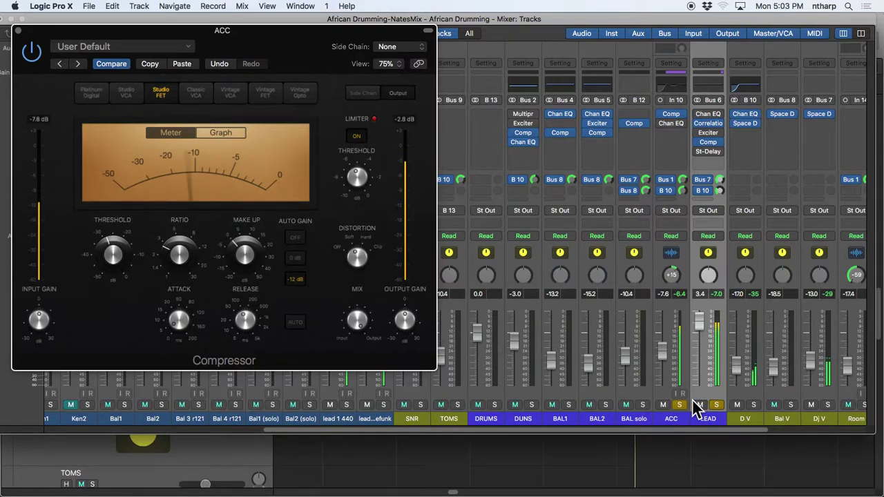
- Toggle the LEAD and ACC solos in turn to compare the two compressed drum sounds over the loop
{"action": "left_click", "coordinate": [715, 405]}
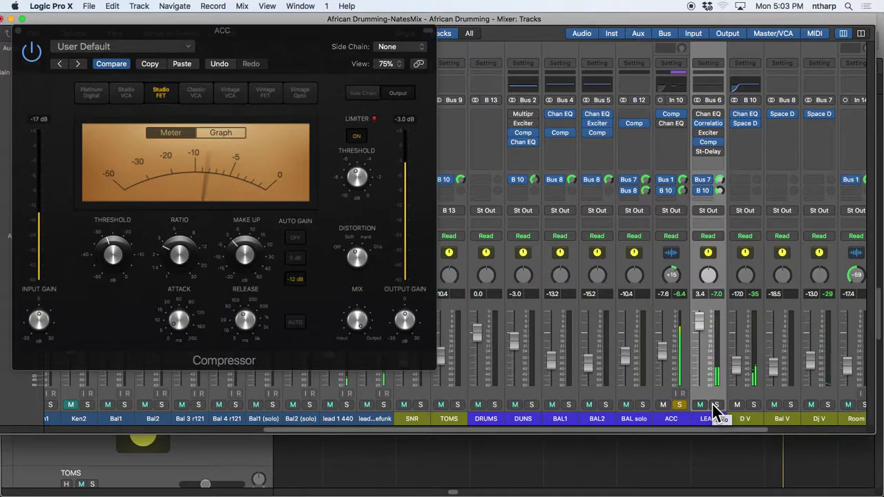
{"action": "left_click", "coordinate": [713, 404]}
{"action": "left_click", "coordinate": [676, 404]}
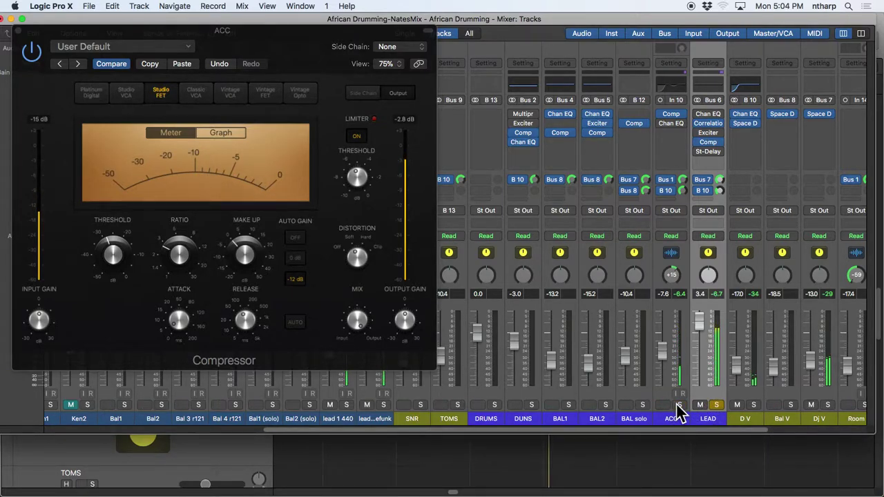
{"action": "left_click", "coordinate": [679, 405]}
- Bypass the compressors on ACC and LEAD, and raise the ACC fader to 2.6 dB with only ACC soloed
{"action": "left_click", "coordinate": [716, 404]}
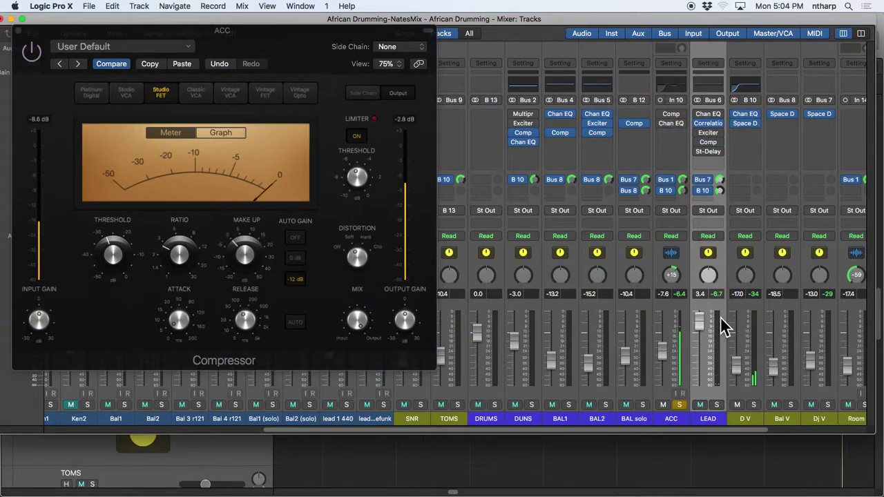
{"action": "left_click_drag", "start_coordinate": [661, 352], "coordinate": [661, 319]}
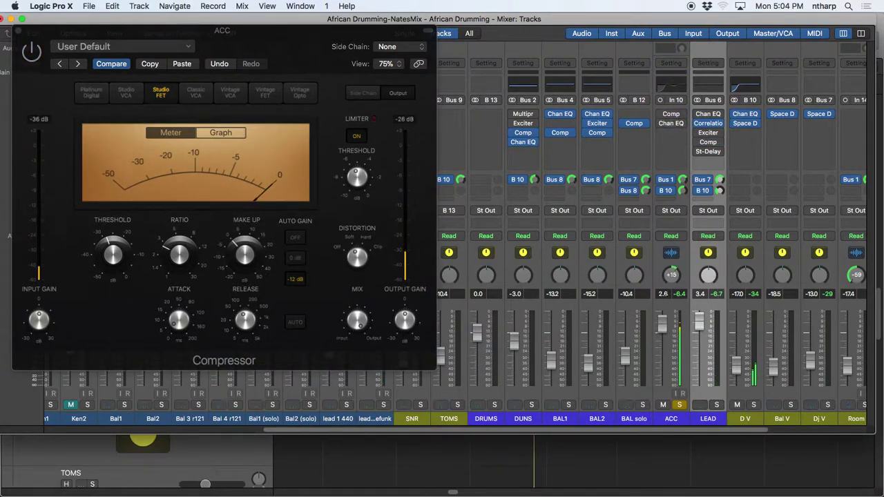
- Switch solo between LEAD and ACC to compare their uncompressed sound over the looped phrase
{"action": "left_click", "coordinate": [716, 404]}
{"action": "left_click", "coordinate": [679, 405]}
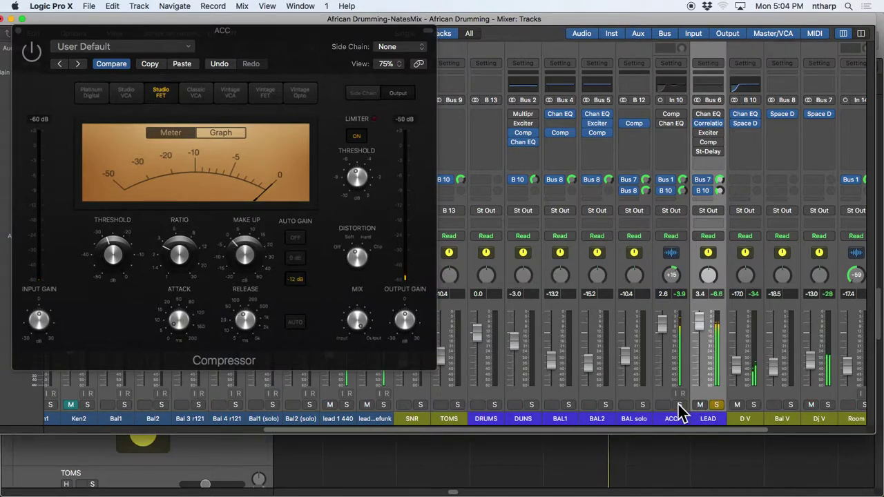
{"action": "left_click", "coordinate": [678, 404]}
{"action": "left_click", "coordinate": [716, 404]}
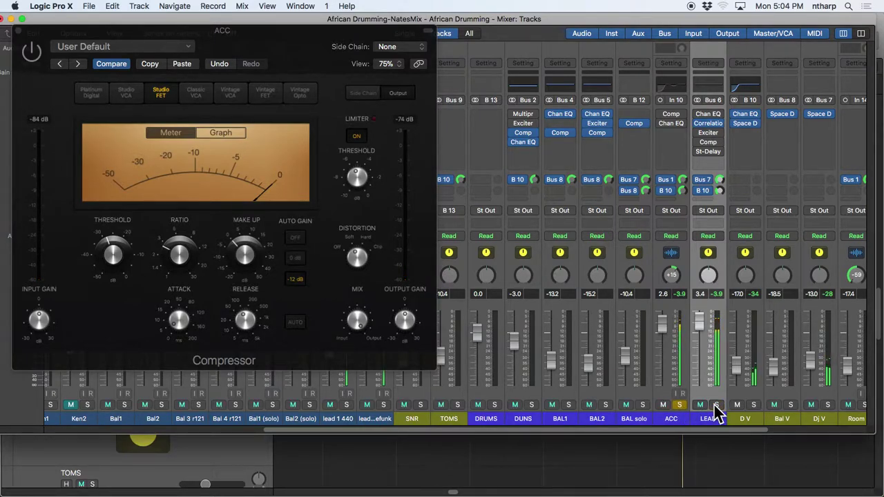